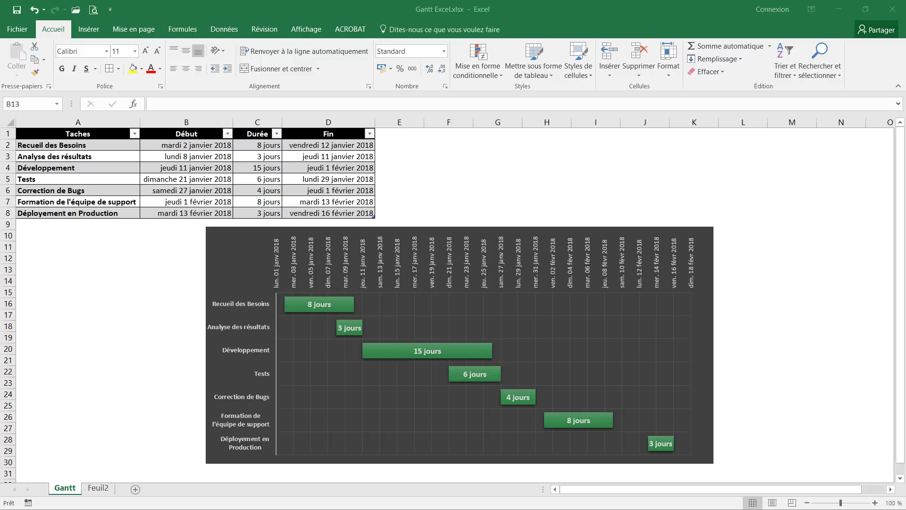
Change the start date of the Recueil des Besoins task on the Gantt sheet to 05/01/2018
left_click(129, 305)
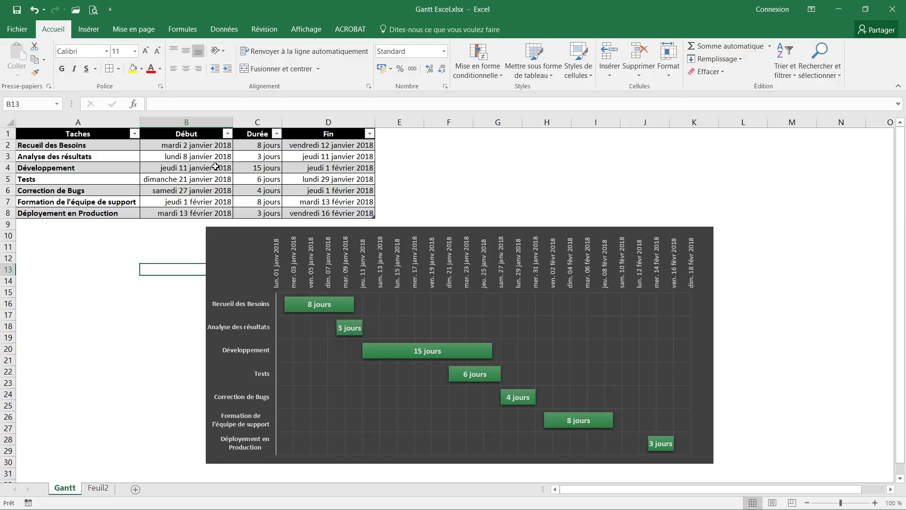
left_click(203, 147)
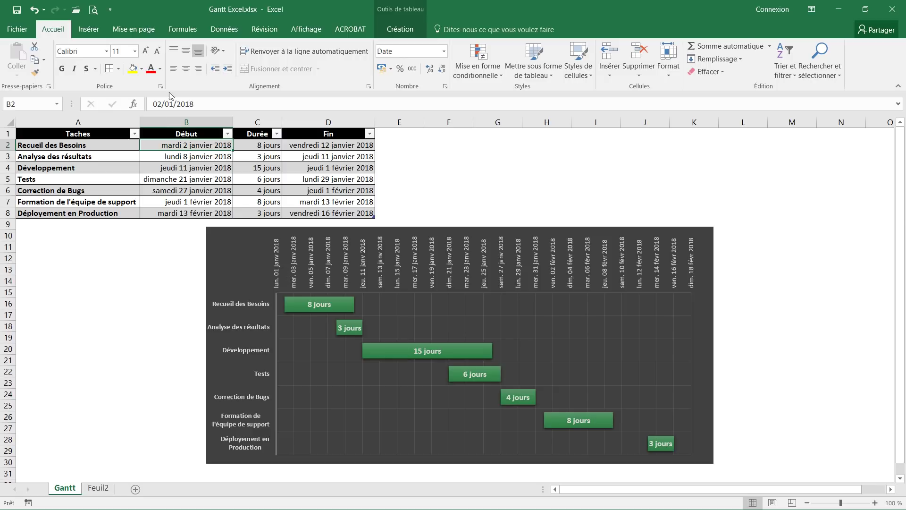
left_click(157, 104)
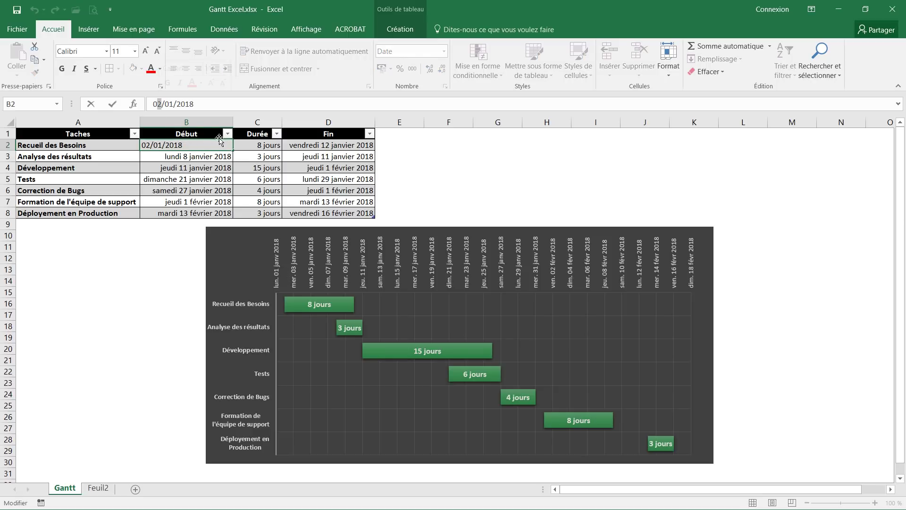
type("5")
key("Return")
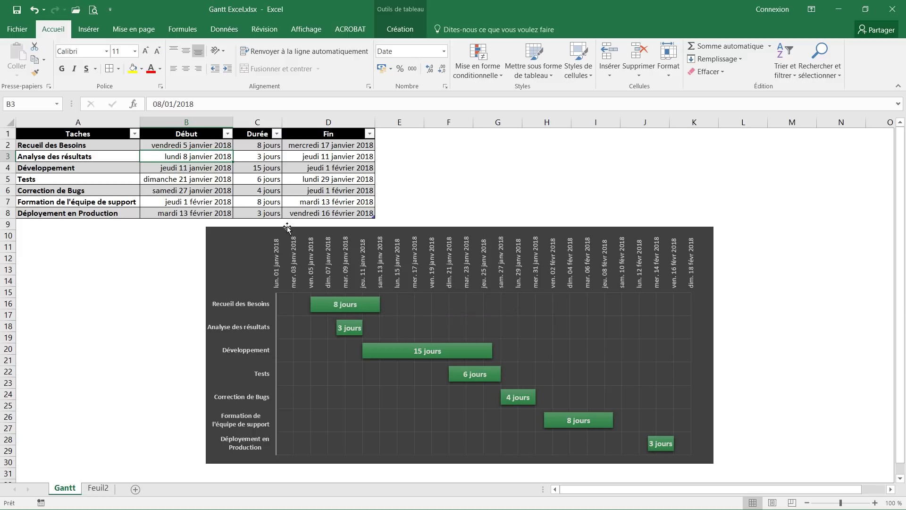
Set the duration of the Recueil des Besoins task to 3 days
left_click(264, 147)
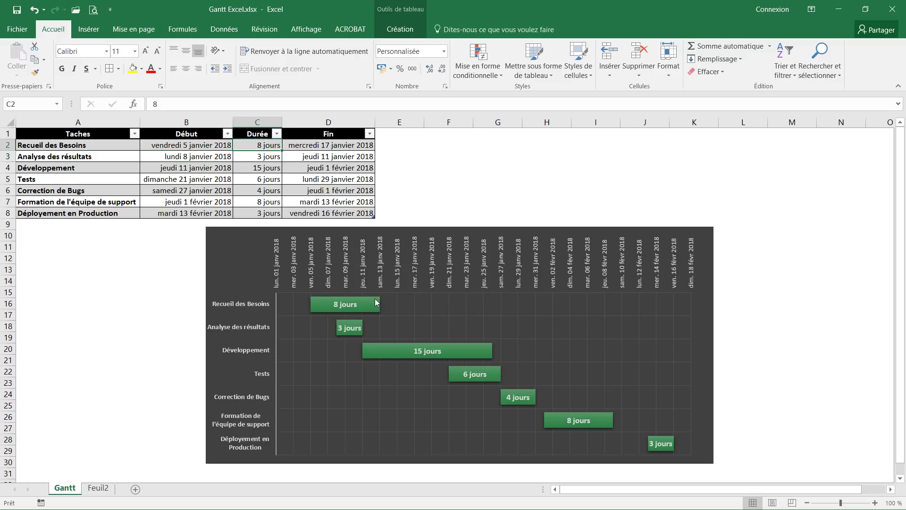
double_click(157, 104)
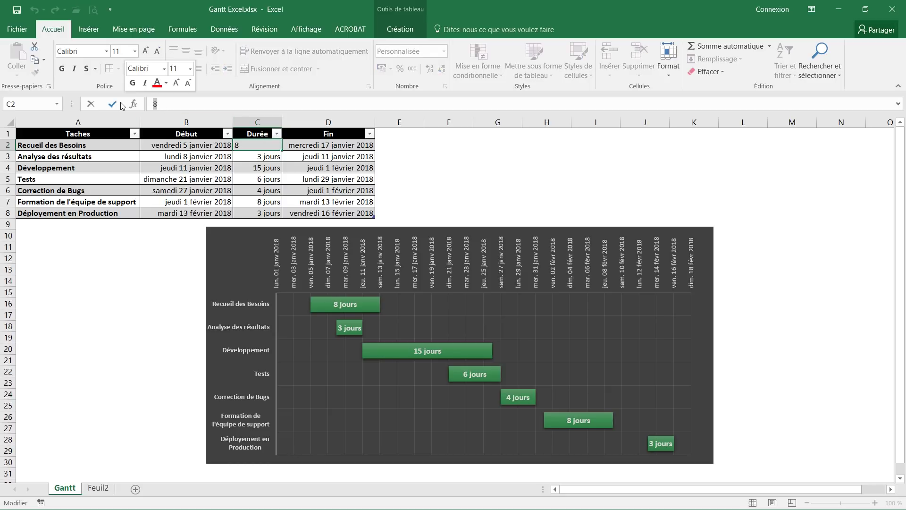
type("3")
key("Return")
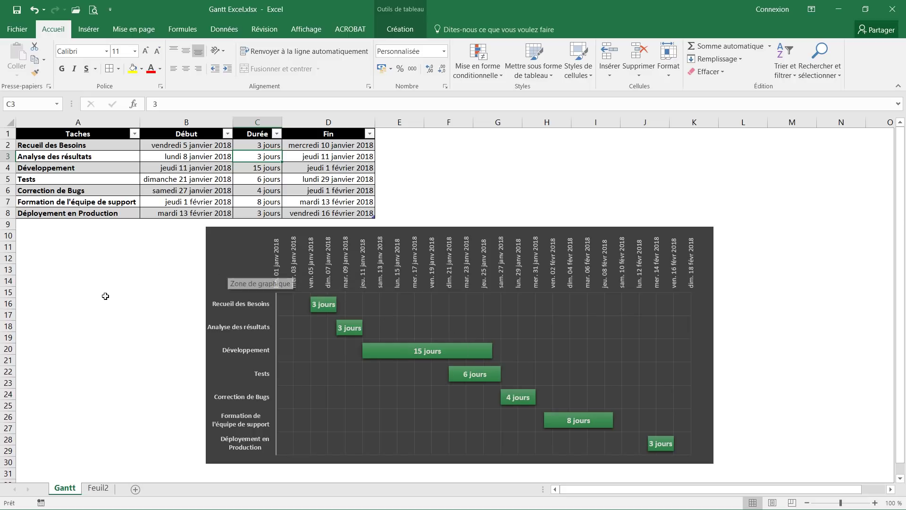
On sheet Feuil2, enter 01/01/18 as the start date of Recueil des Besoins in cell B2
left_click(92, 488)
left_click(142, 303)
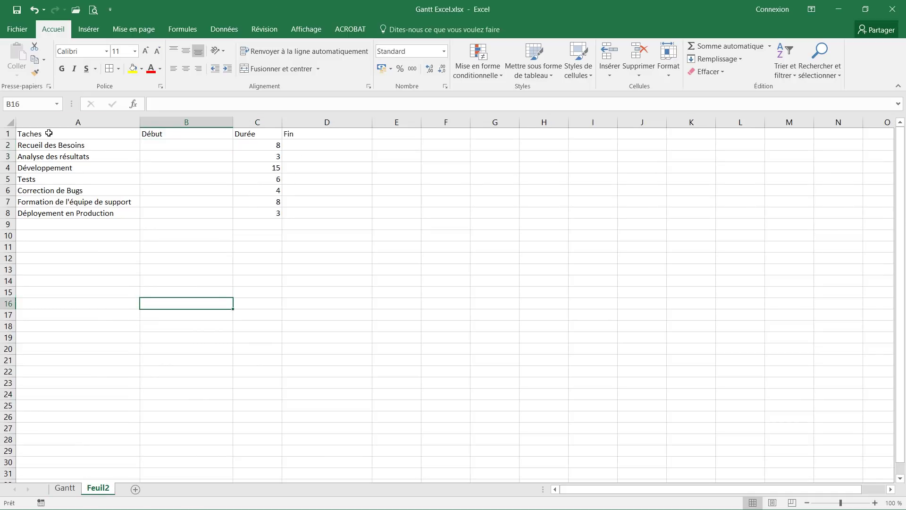
left_click(84, 166)
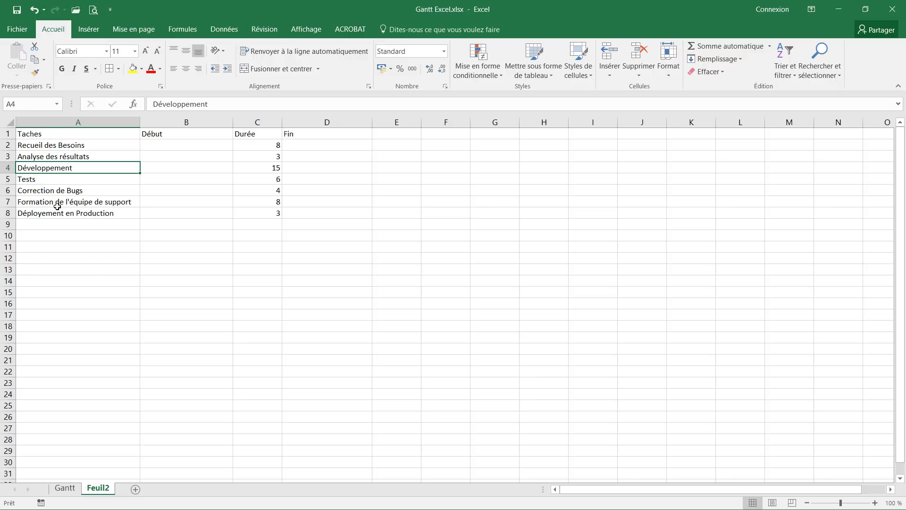
left_click(180, 146)
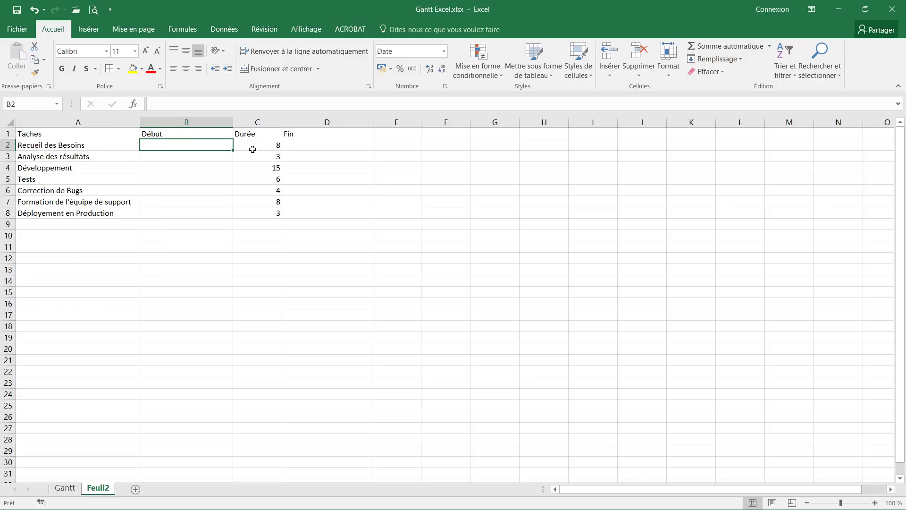
type("01/01/")
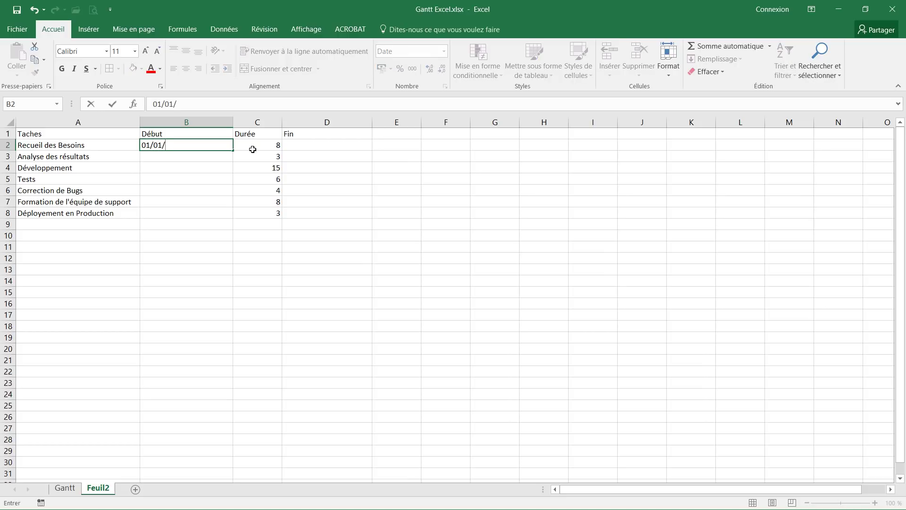
type("18")
key("Return")
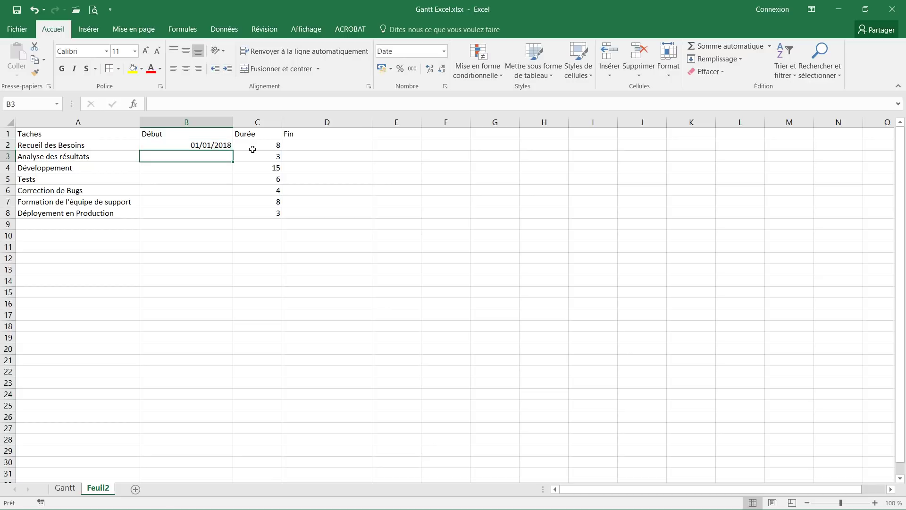
Calculate the end date of Recueil des Besoins in D2 with the formula =B2+C2
left_click(252, 147)
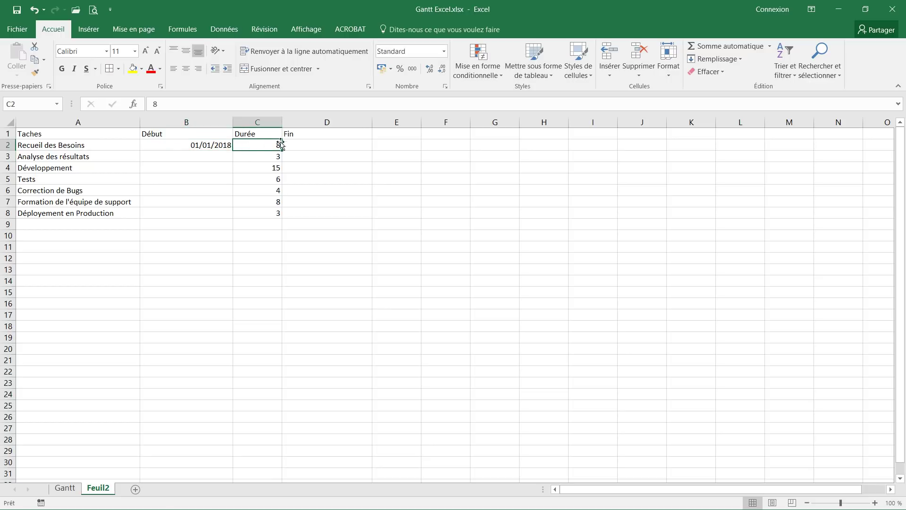
left_click(308, 145)
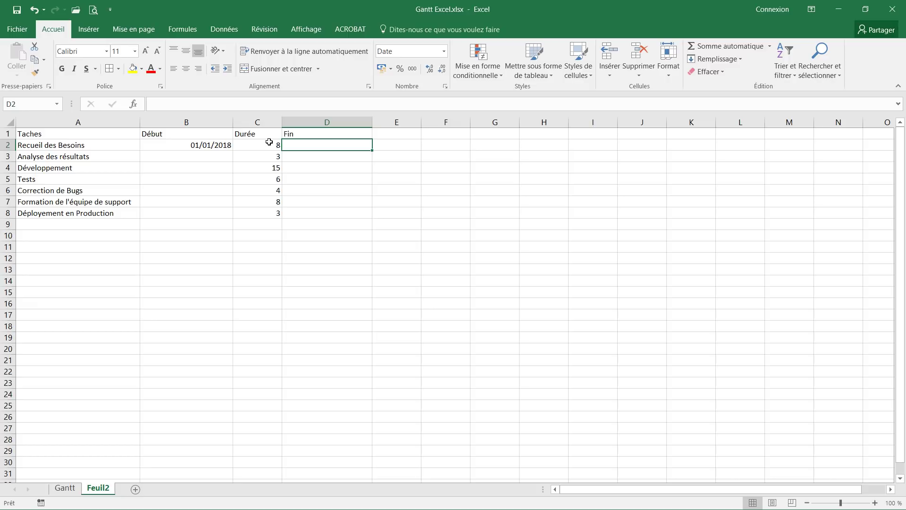
type("=")
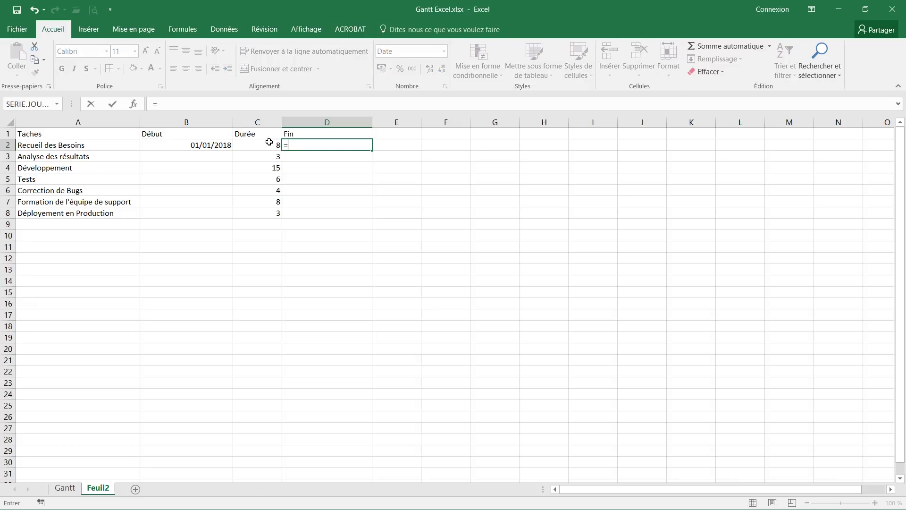
left_click(204, 144)
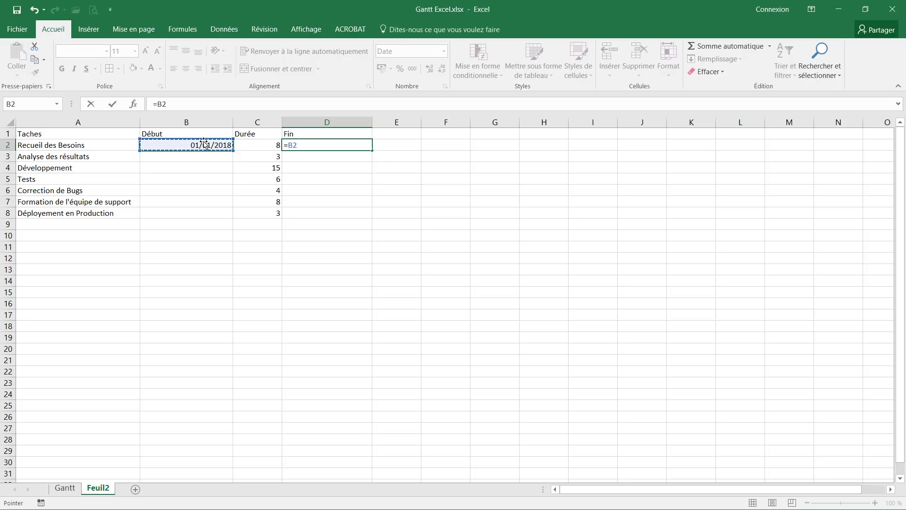
type("+")
left_click(267, 147)
key("Return")
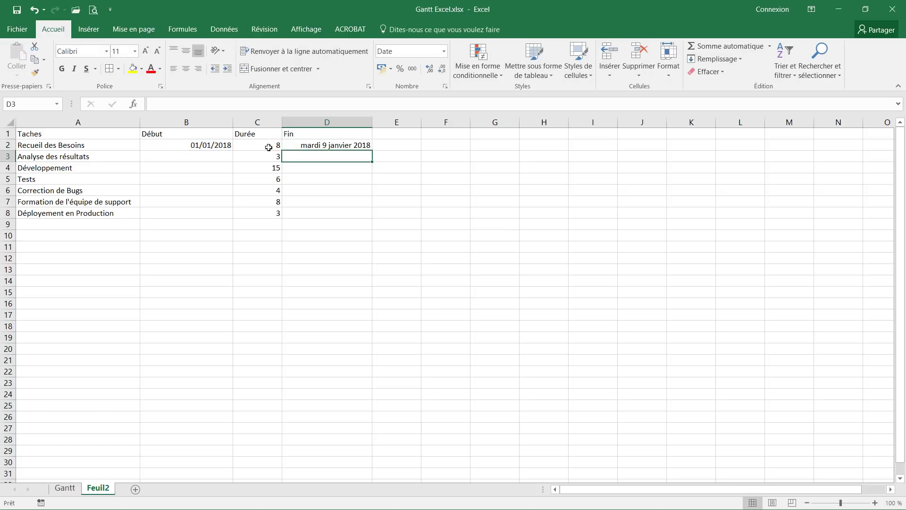
Format the end date in D2 as a short date (Date courte)
left_click(334, 143)
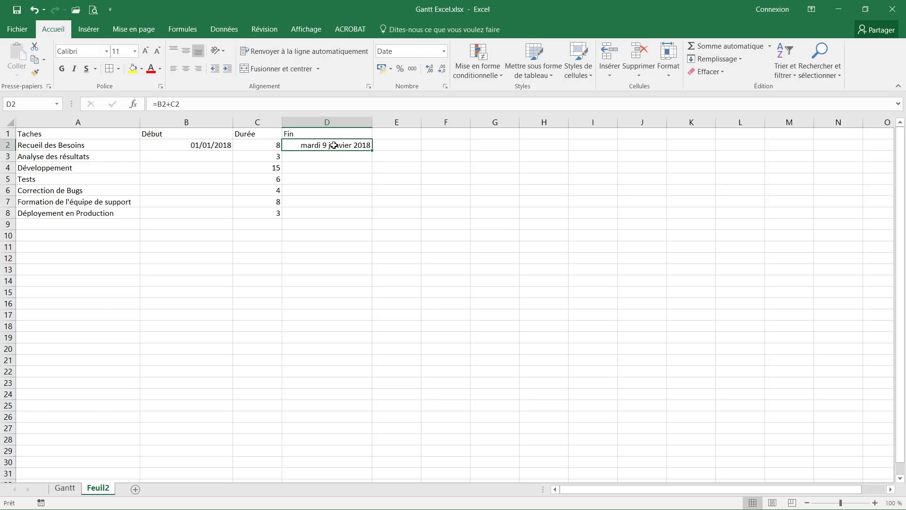
left_click(444, 51)
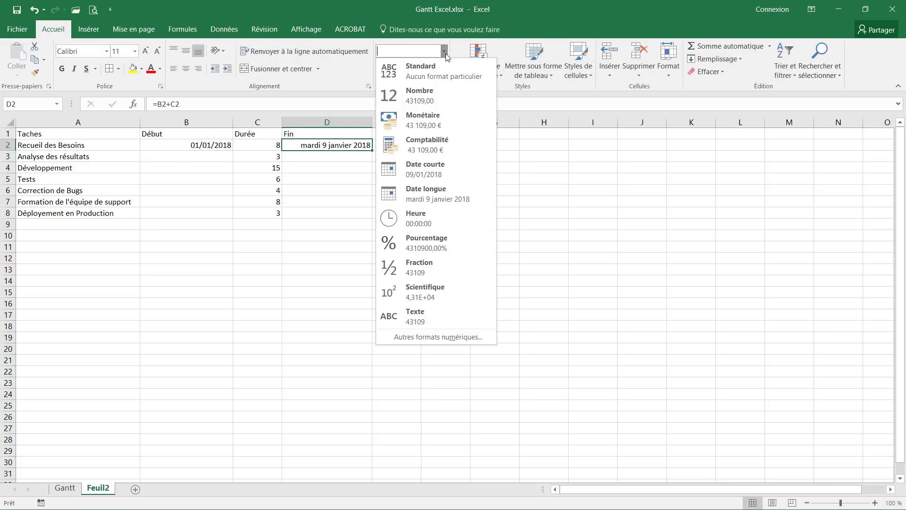
left_click(425, 170)
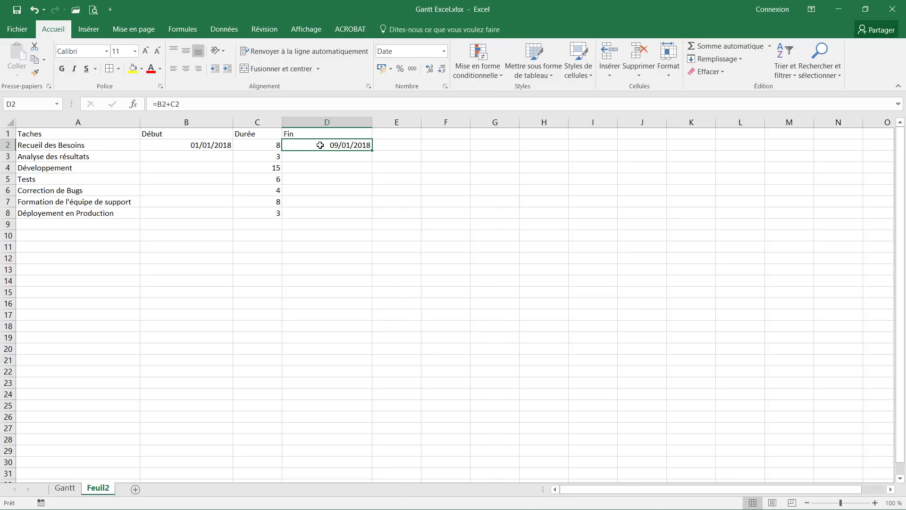
Apply the long date format (Date longue) to the start date in B2 and the end date in D2
left_click(215, 143)
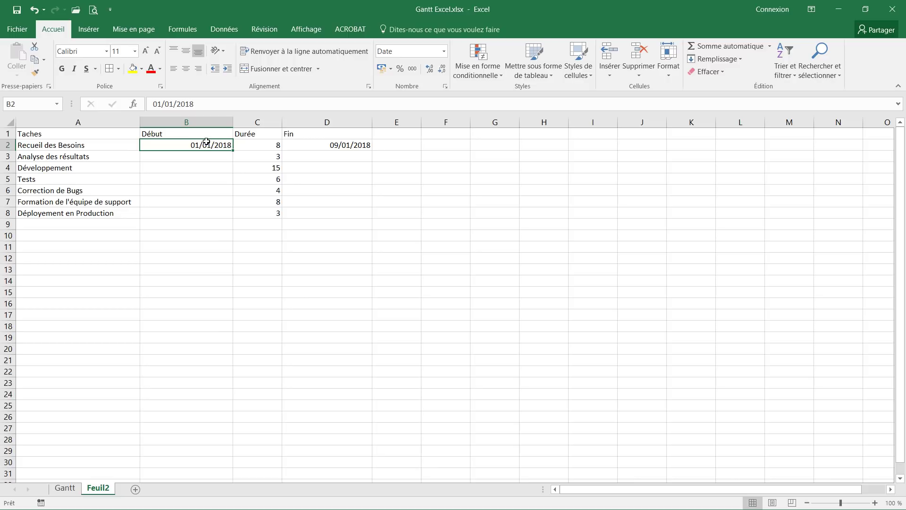
left_click(444, 51)
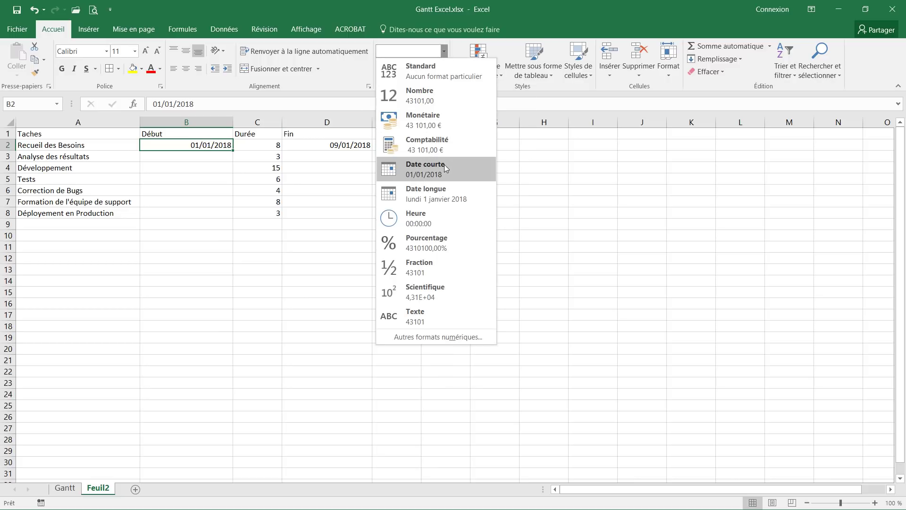
left_click(427, 200)
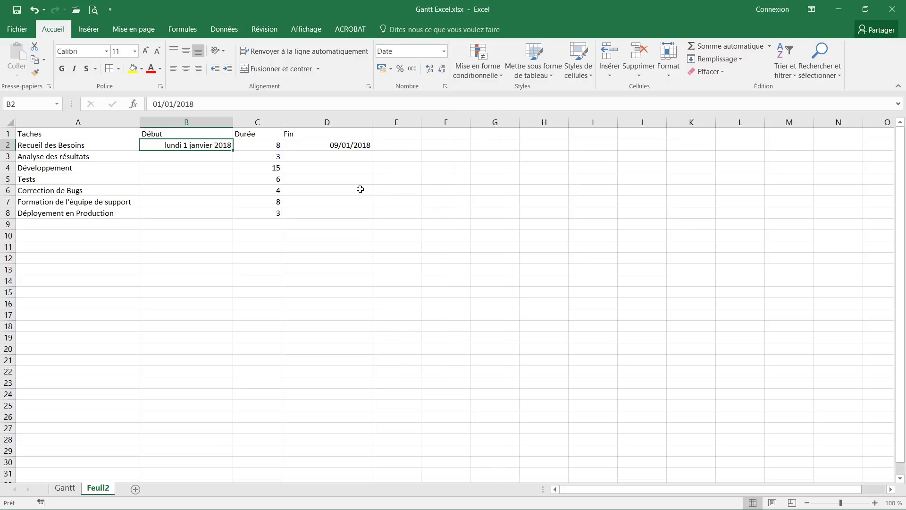
left_click(309, 146)
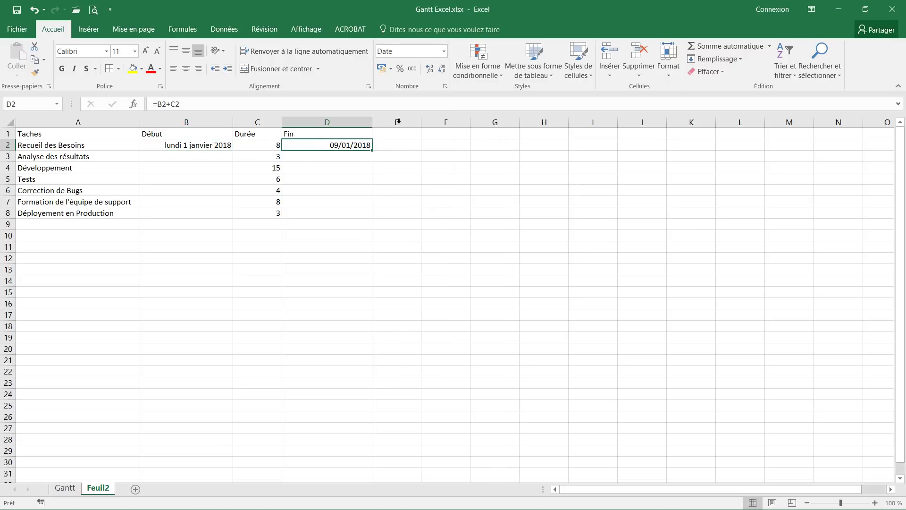
left_click(444, 52)
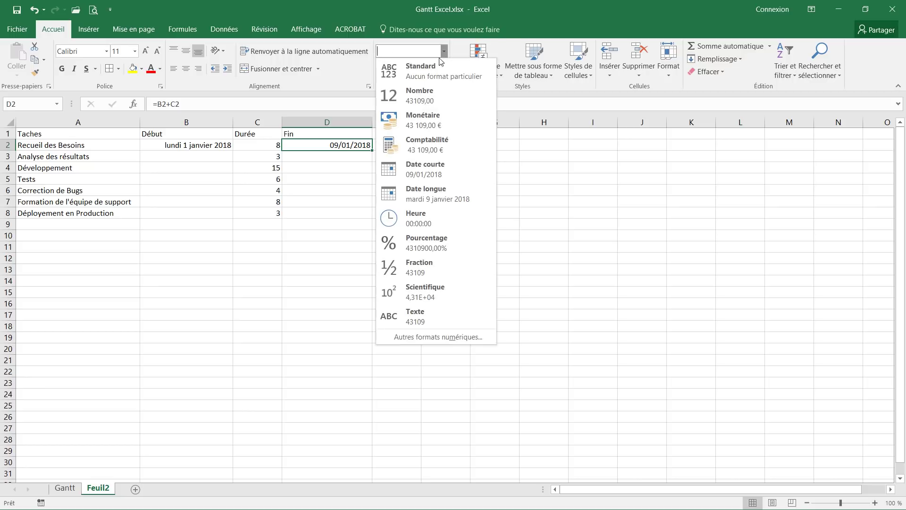
left_click(424, 199)
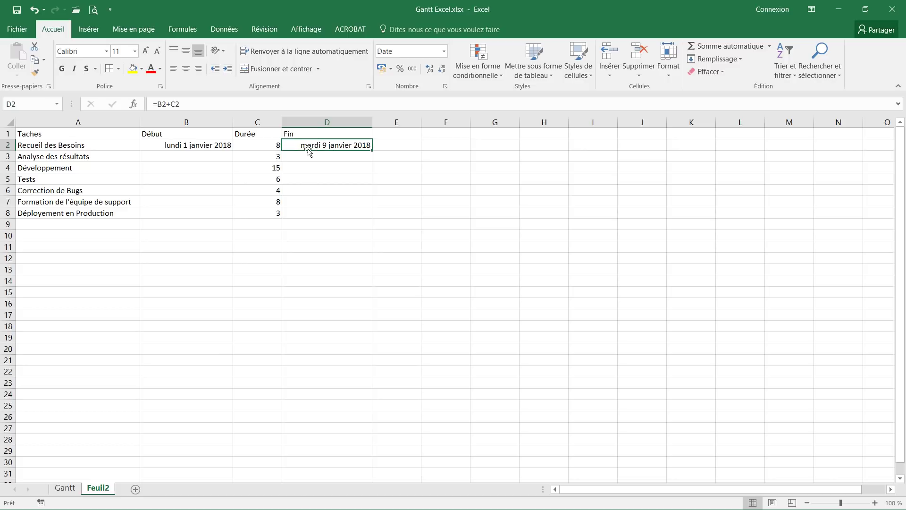
Clear the formula in D2 and insert the SERIE.JOUR.OUVRE function from the Date & Heure category instead
key("Delete")
left_click(133, 105)
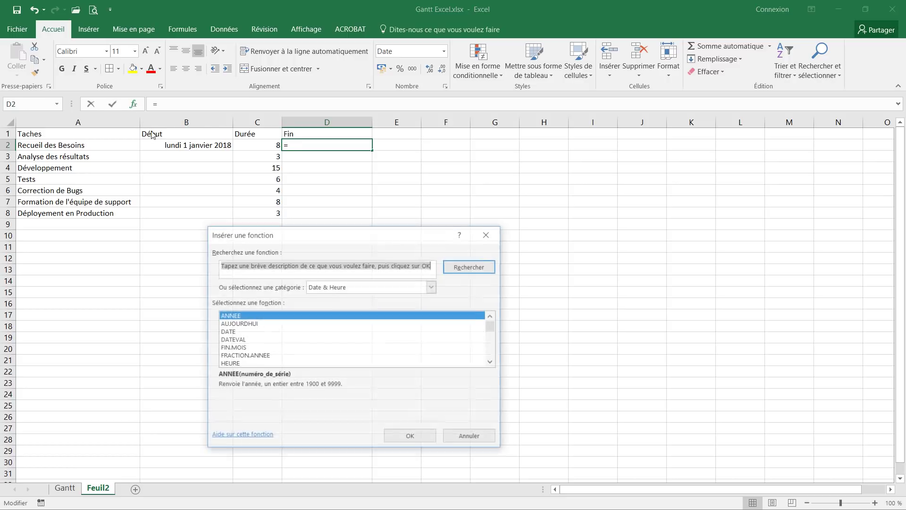
left_click(338, 288)
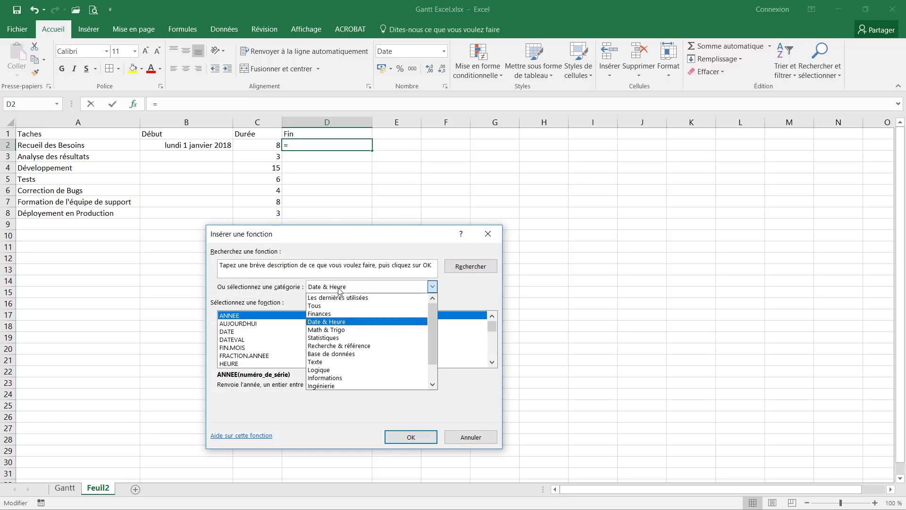
left_click(326, 322)
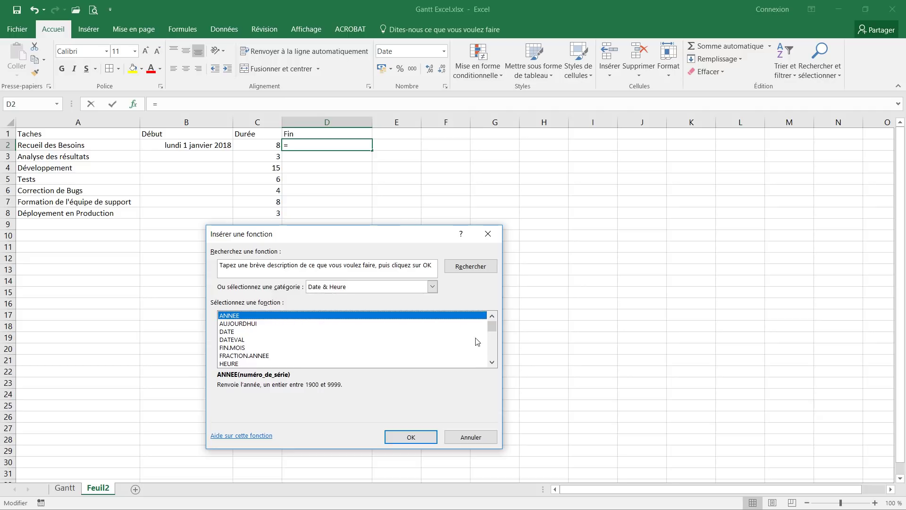
left_click(494, 364)
left_click(494, 364)
left_click(494, 364)
left_click(494, 364)
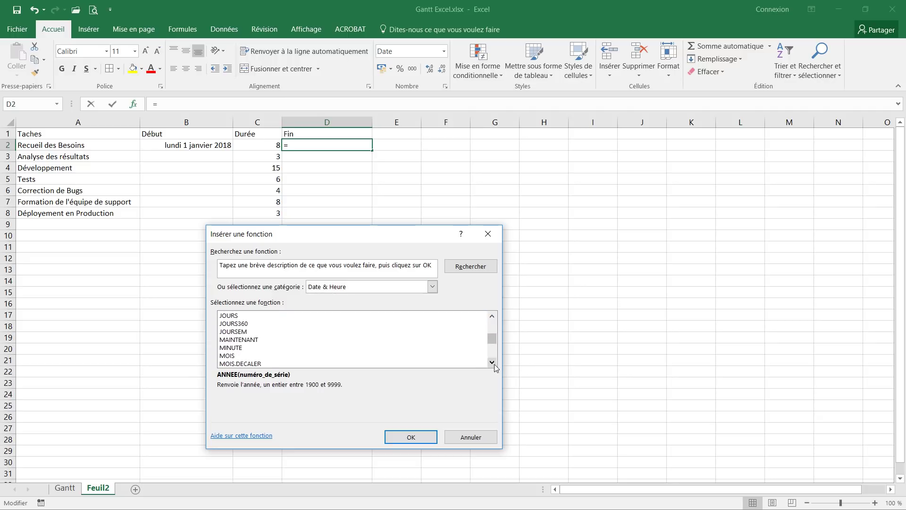
left_click(494, 362)
left_click(494, 362)
left_click(494, 362)
left_click(494, 362)
left_click(494, 362)
left_click(495, 362)
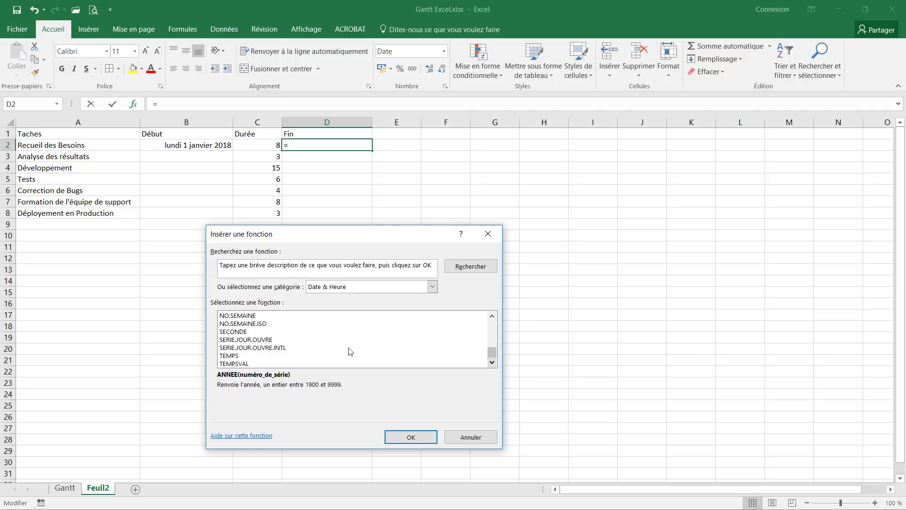
left_click(240, 339)
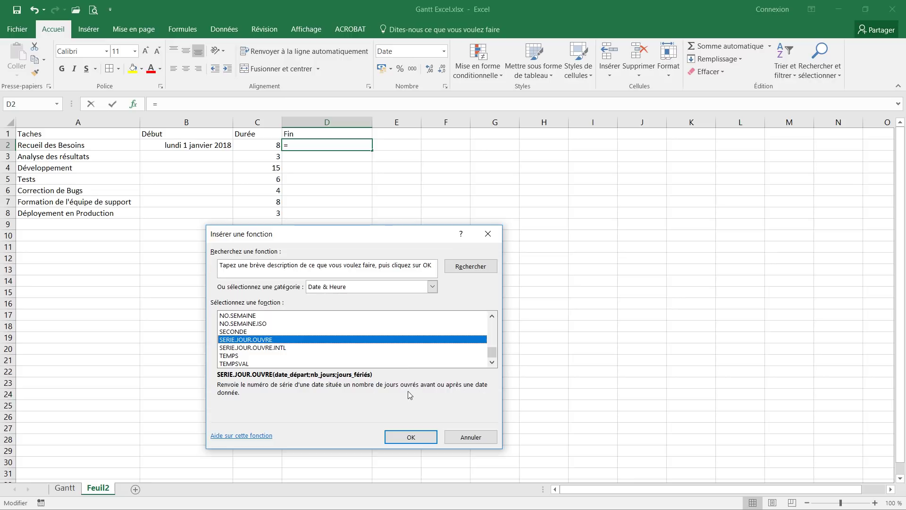
left_click(411, 437)
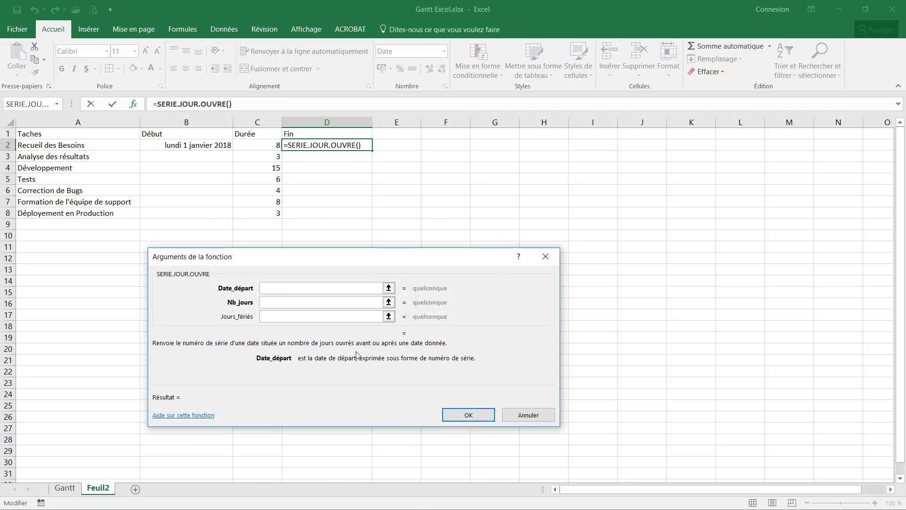
Set the SERIE.JOUR.OUVRE arguments in D2 to B2 for Date_départ and C2 for Nb_jours
left_click(181, 145)
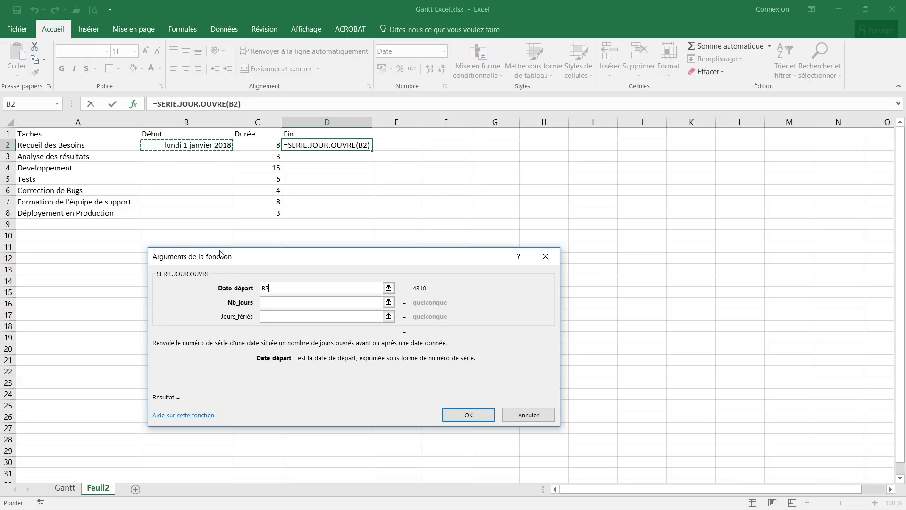
left_click(264, 302)
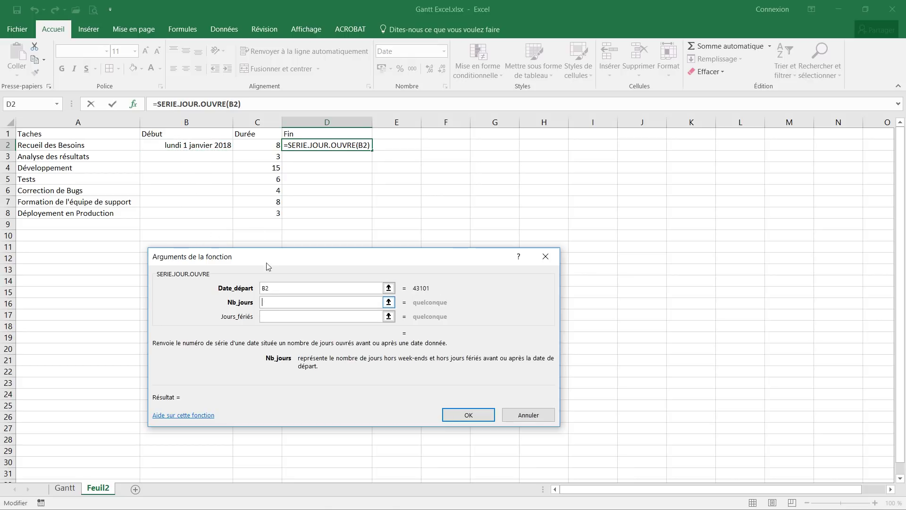
left_click(261, 147)
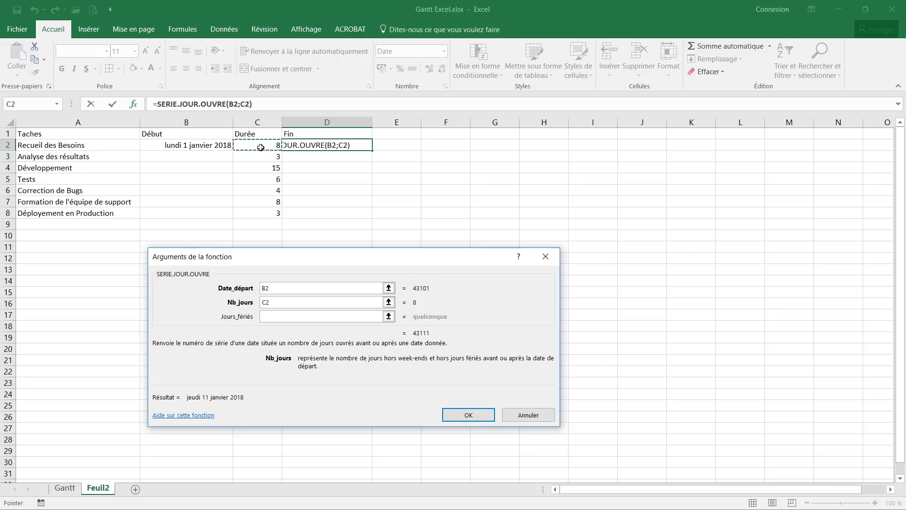
left_click(269, 315)
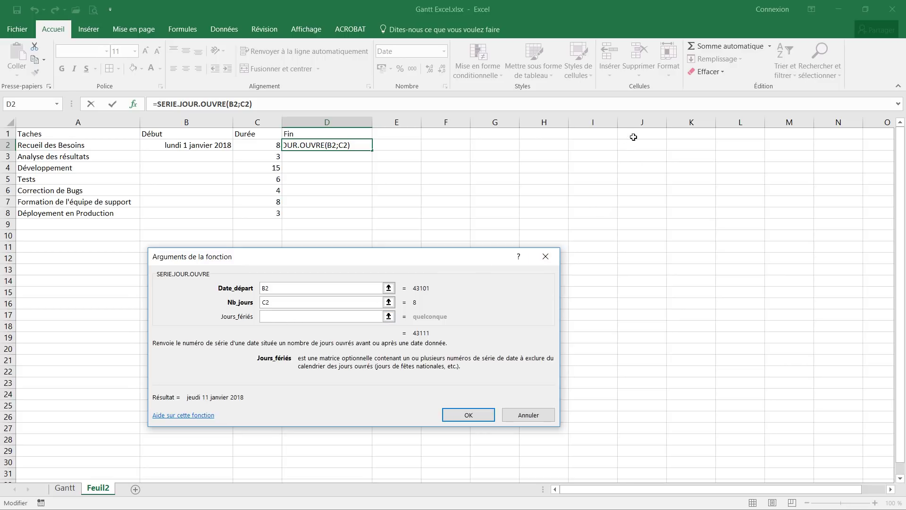
left_click_drag(633, 136, 628, 363)
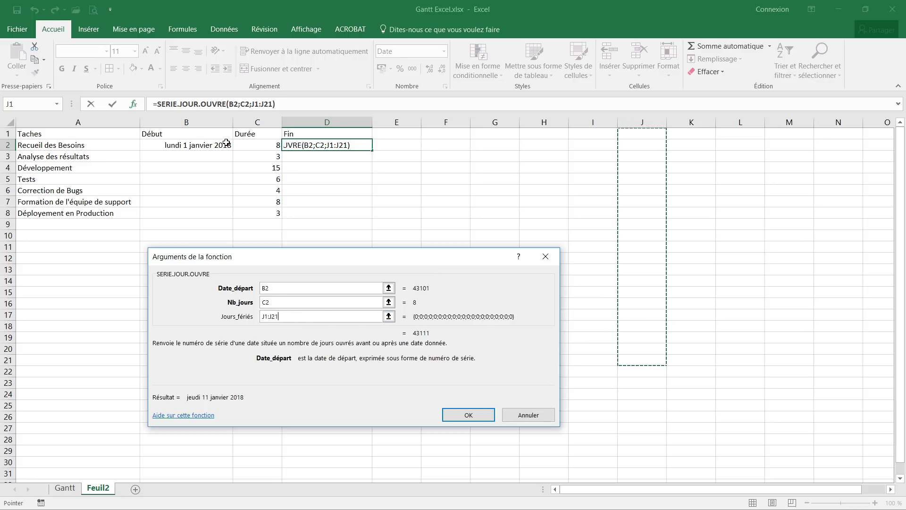
left_click_drag(289, 317, 239, 315)
key("BackSpace")
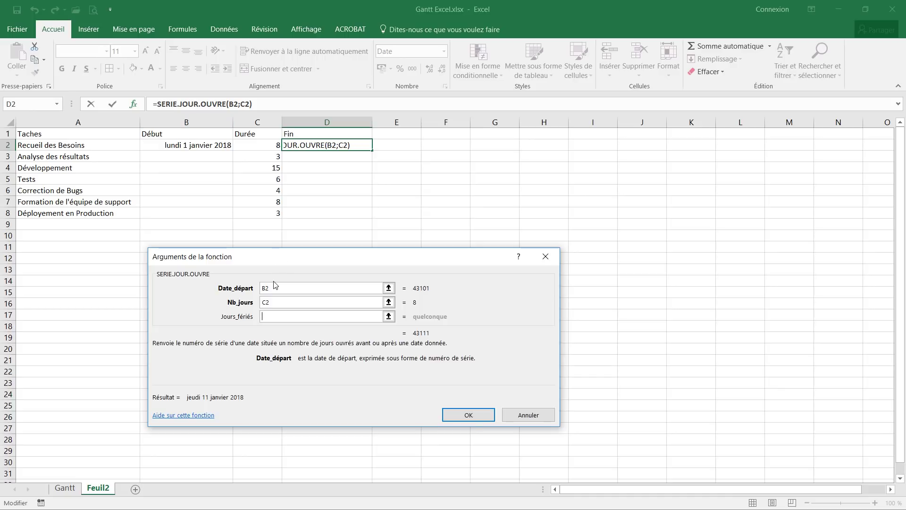
Confirm the function in D2 and change its Nb_jours argument to C2-1
left_click(460, 415)
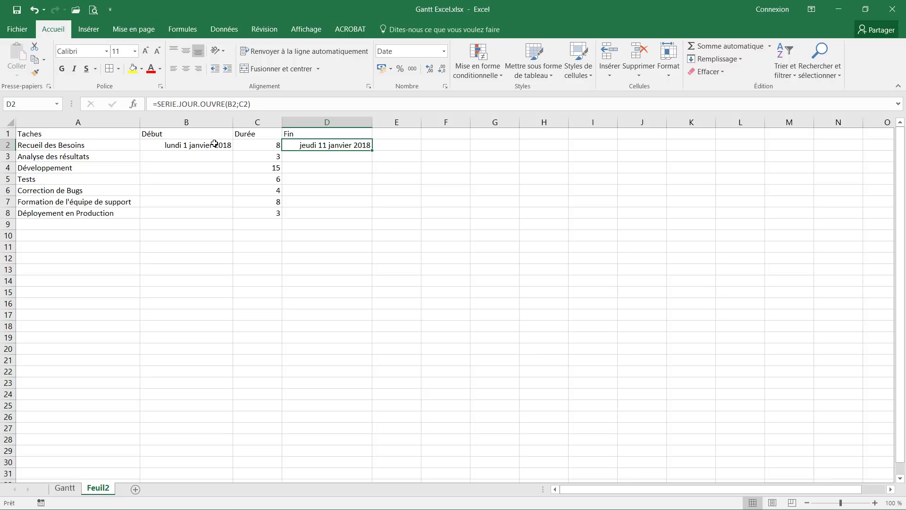
left_click(267, 145)
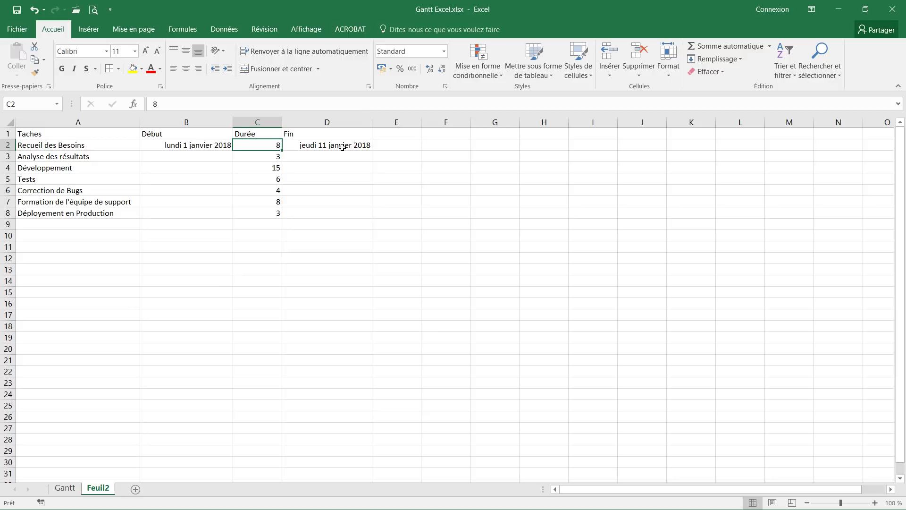
left_click(292, 147)
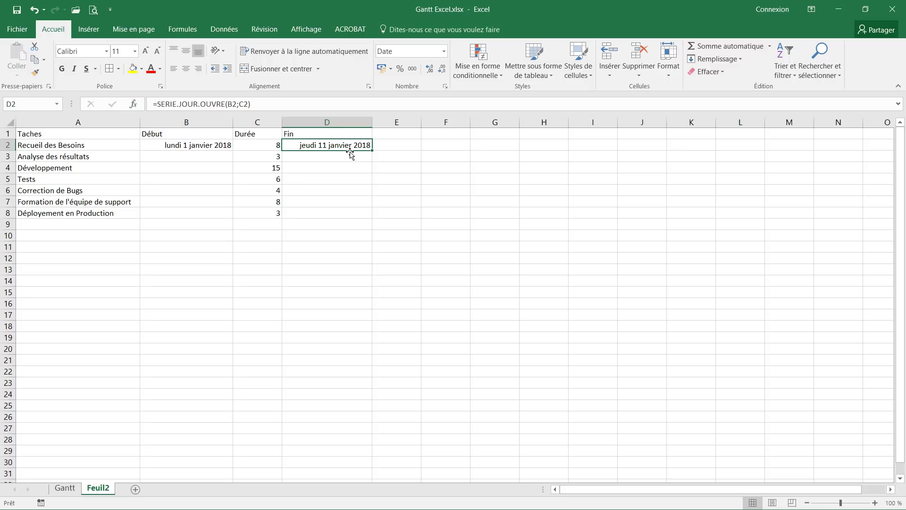
left_click(134, 103)
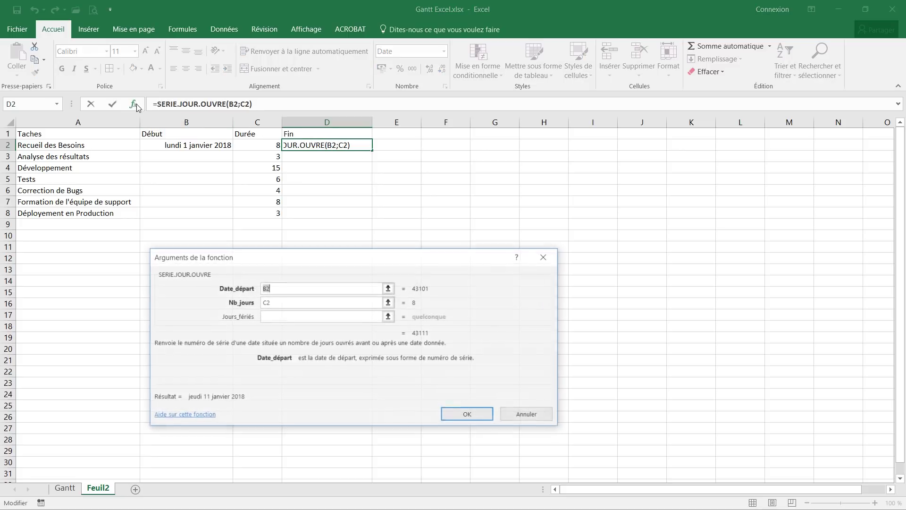
left_click(273, 302)
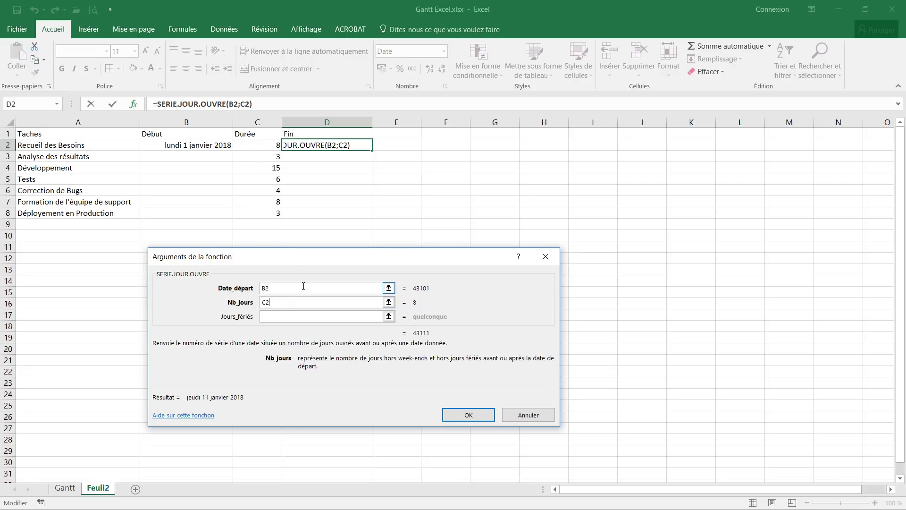
type("-1")
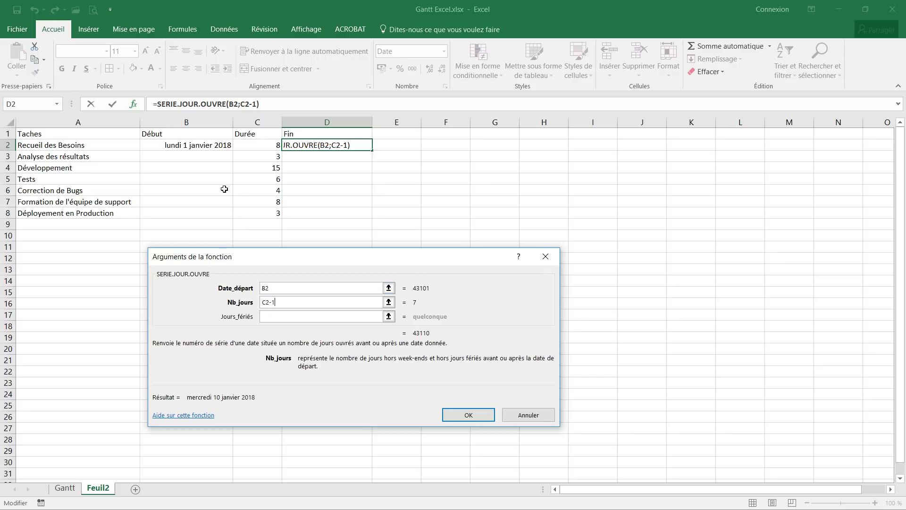
key("Return")
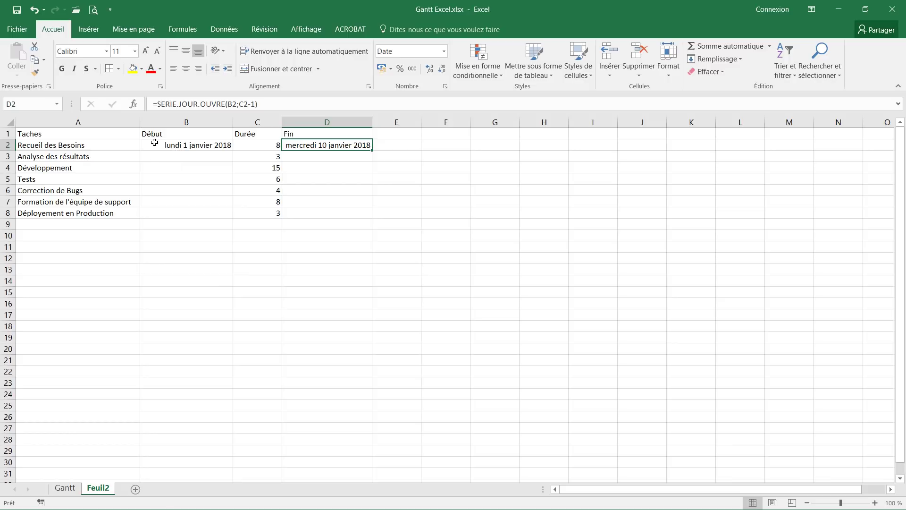
Apply the custom number format 0 to the task durations in C2:C8
left_click(261, 143)
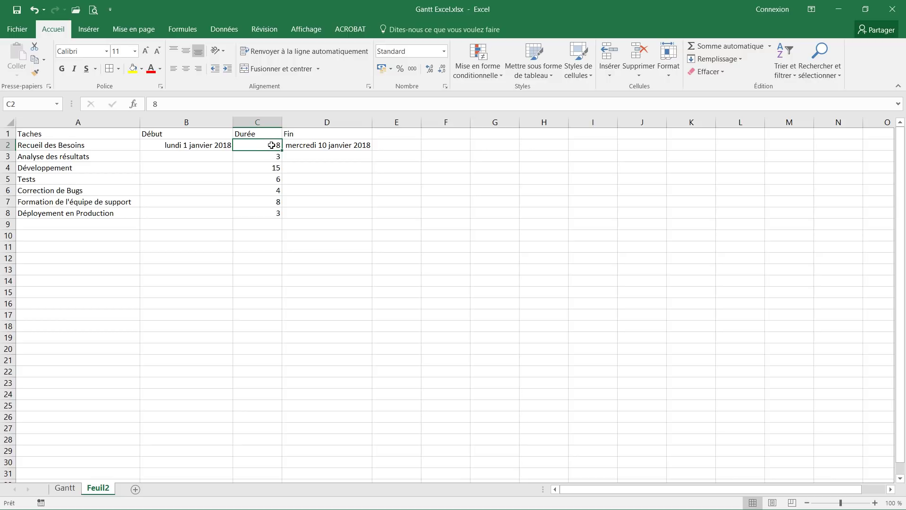
left_click_drag(272, 145, 277, 213)
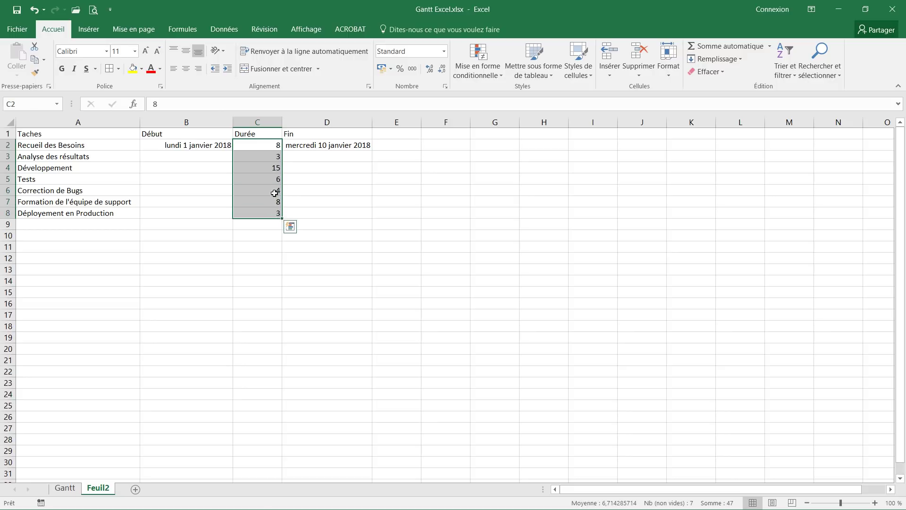
right_click(269, 158)
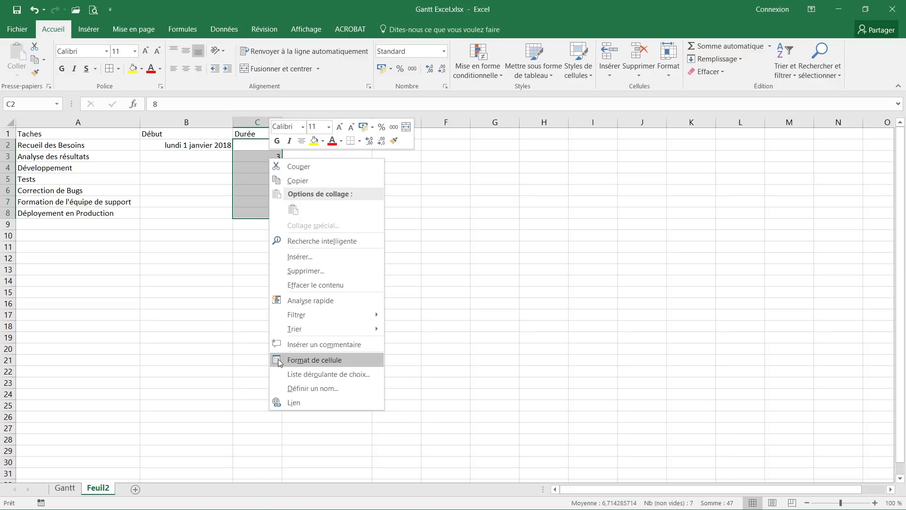
left_click(291, 356)
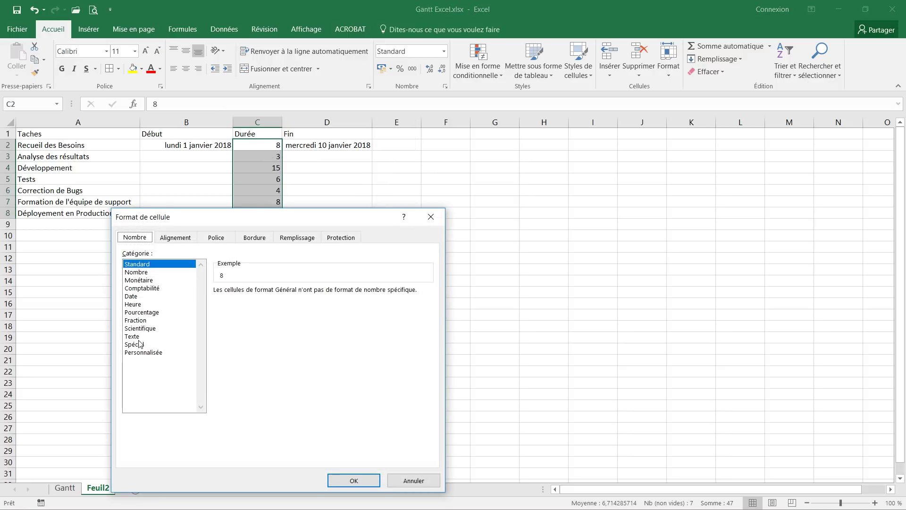
left_click(159, 356)
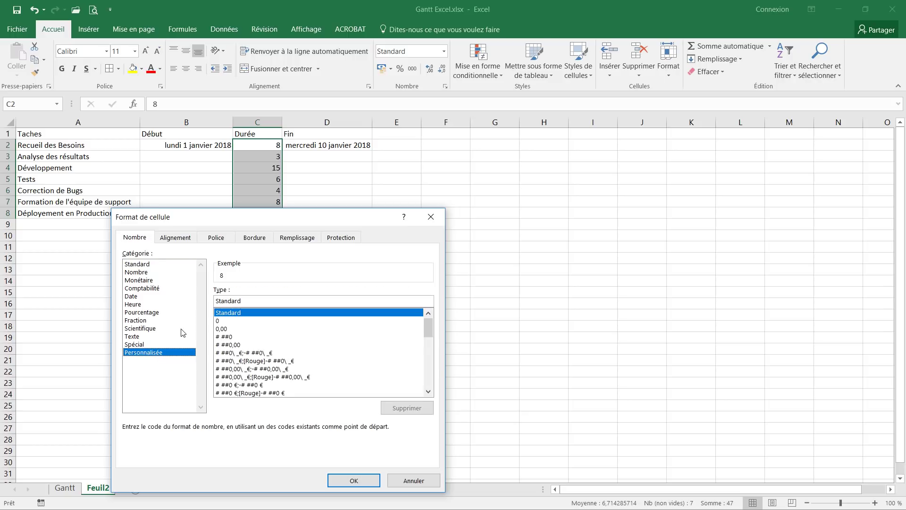
double_click(218, 322)
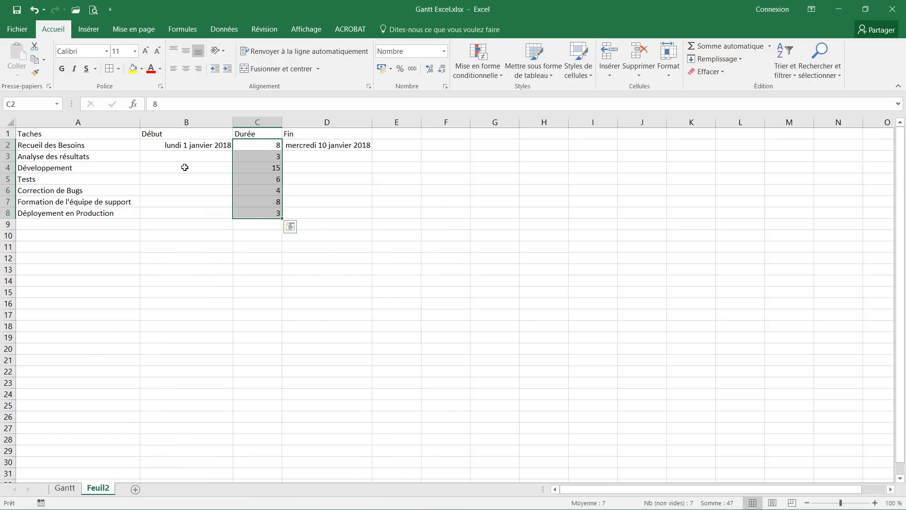
Change the custom number format of the durations in C2:C8 to 0" jours"
right_click(263, 150)
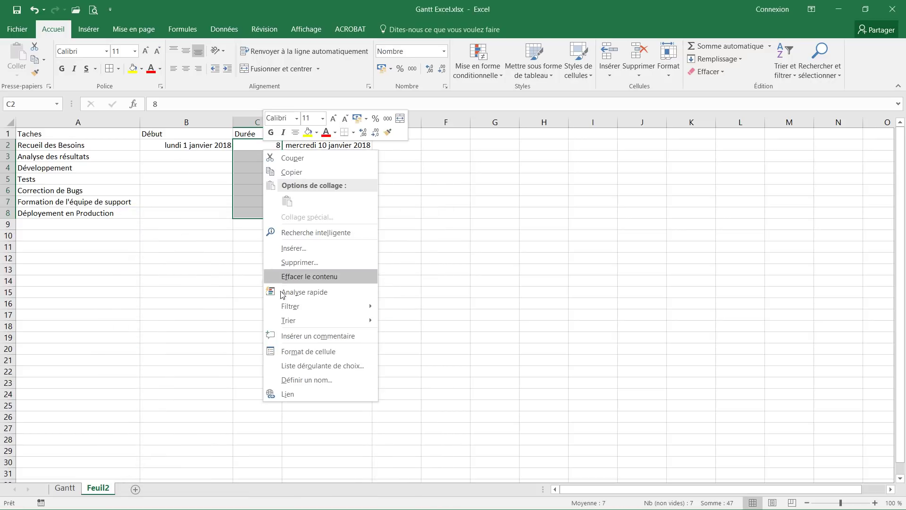
left_click(290, 352)
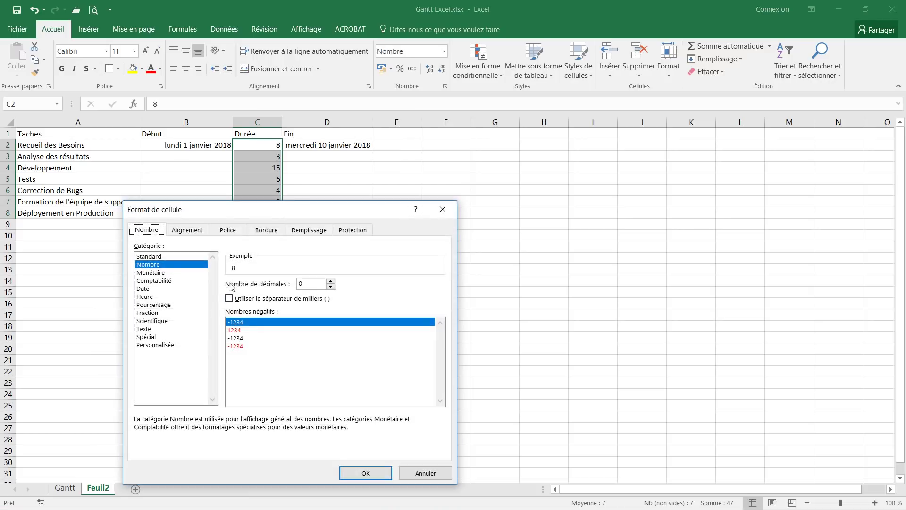
left_click(162, 345)
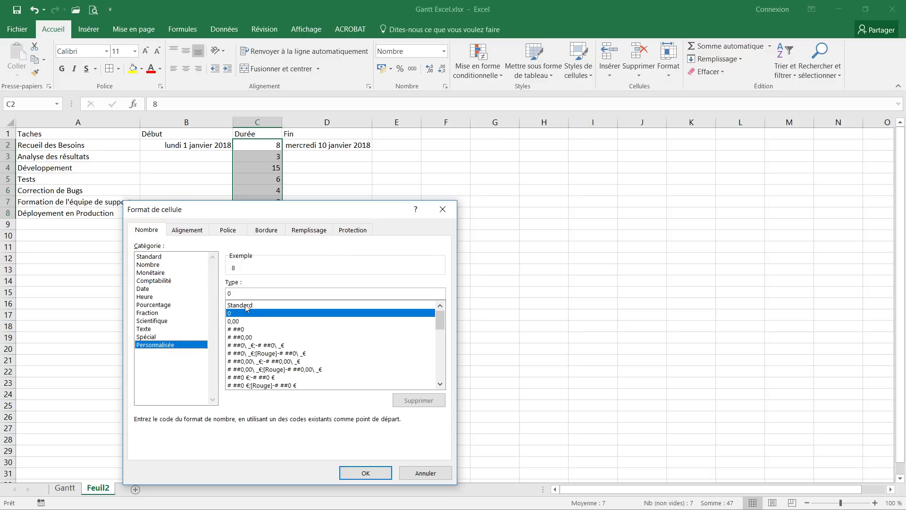
left_click(240, 293)
left_click(231, 314)
left_click(233, 294)
type("\"jours")
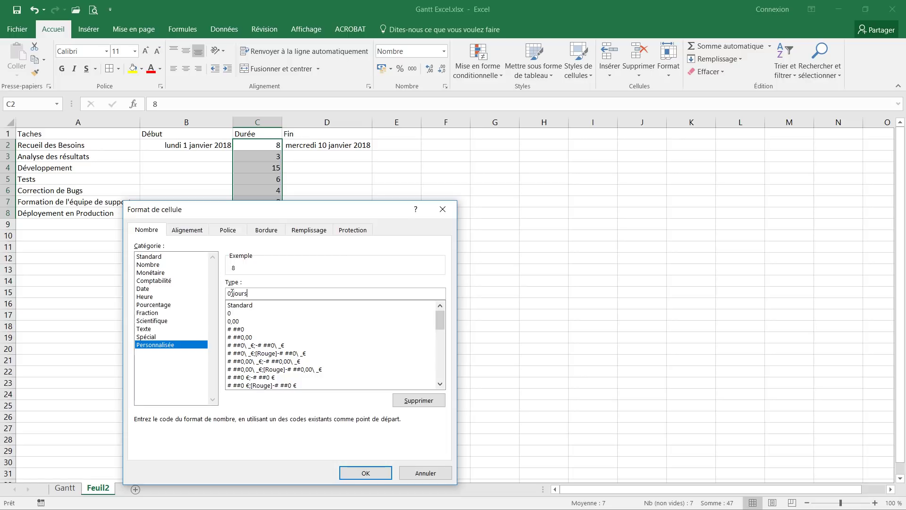
type("\"")
left_click(365, 473)
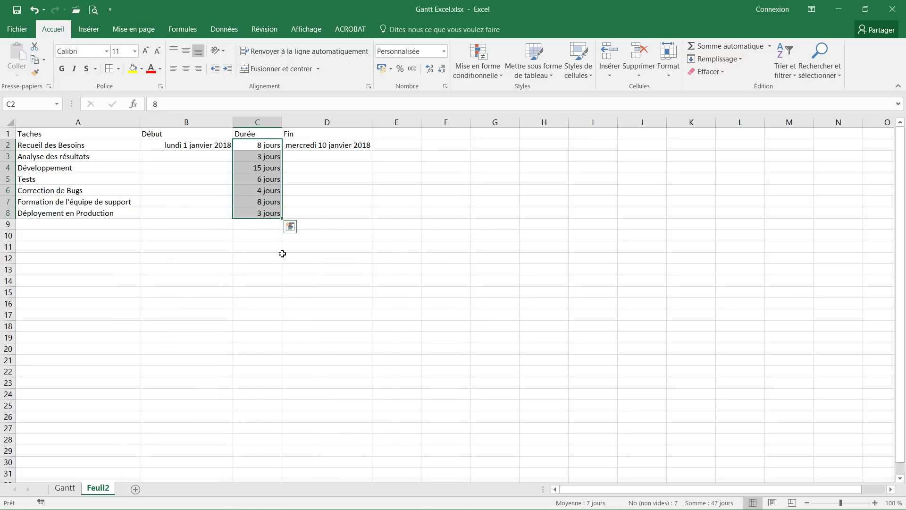
left_click(283, 255)
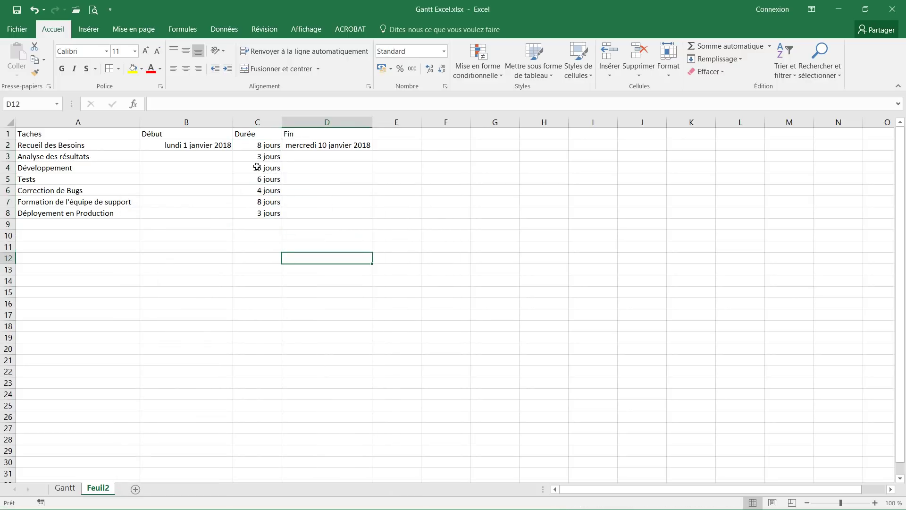
Set the duration of Recueil des Besoins in C2 to 1
left_click(272, 146)
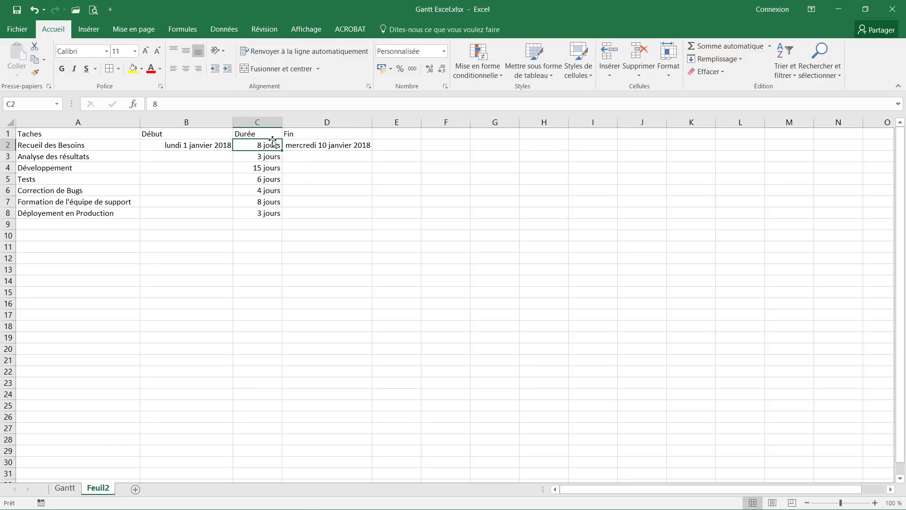
type("1")
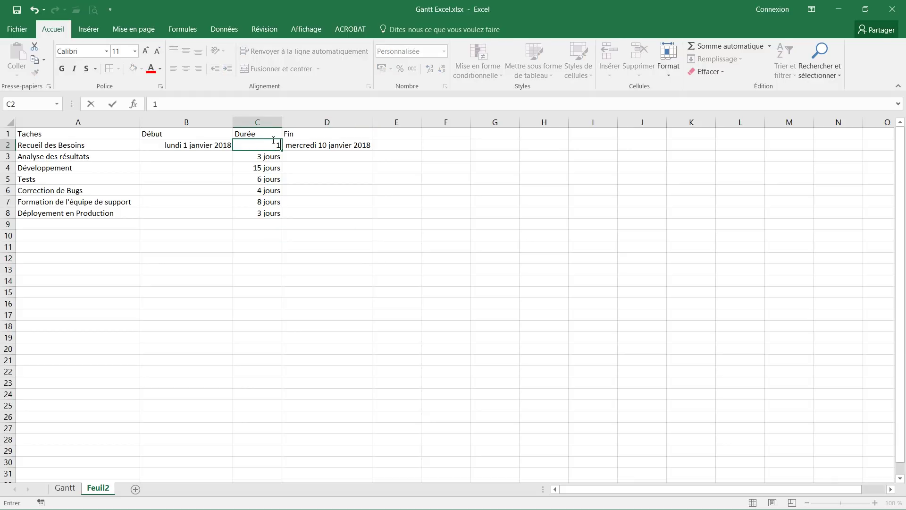
key("Return")
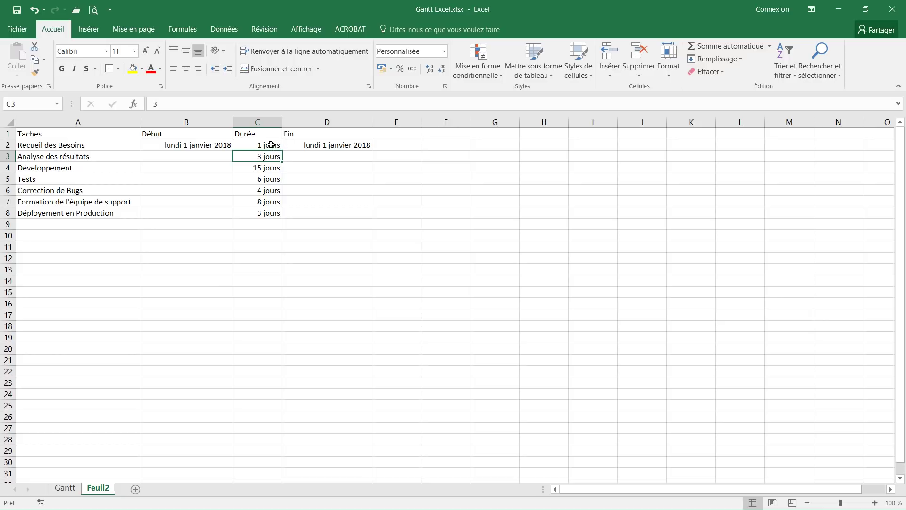
Change the custom number format of the durations in C2:C8 to 0" jour(s)"
left_click_drag(271, 146, 264, 210)
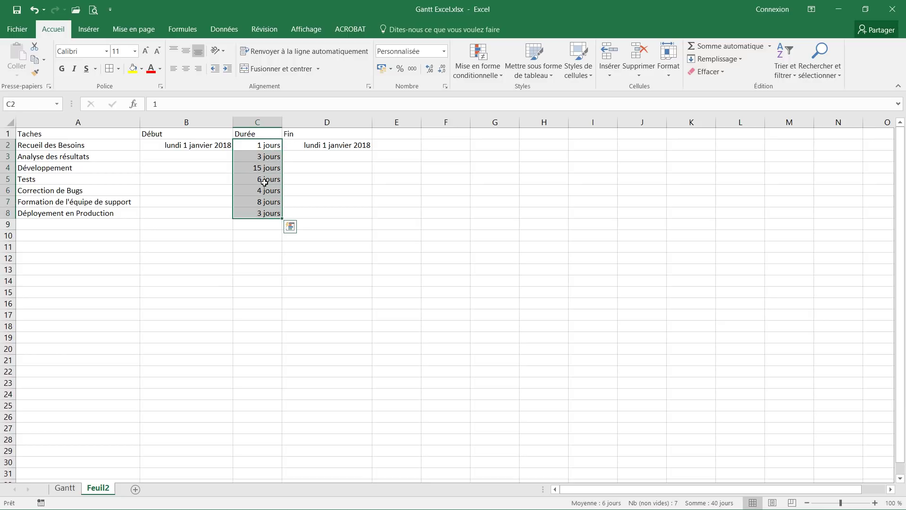
right_click(266, 185)
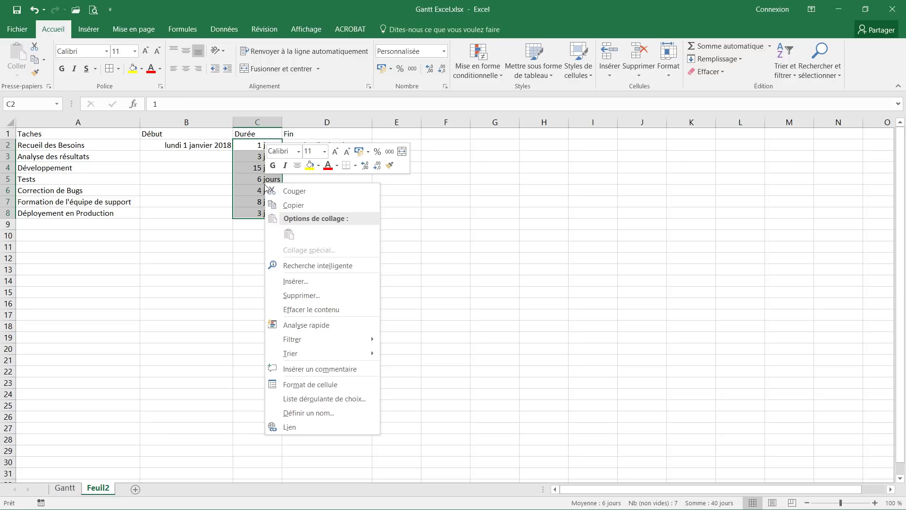
left_click(309, 384)
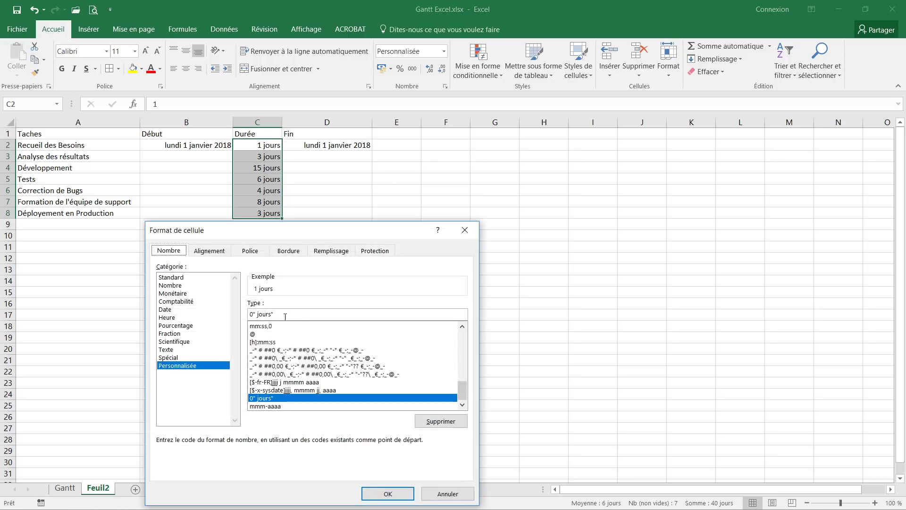
left_click(269, 312)
type("(")
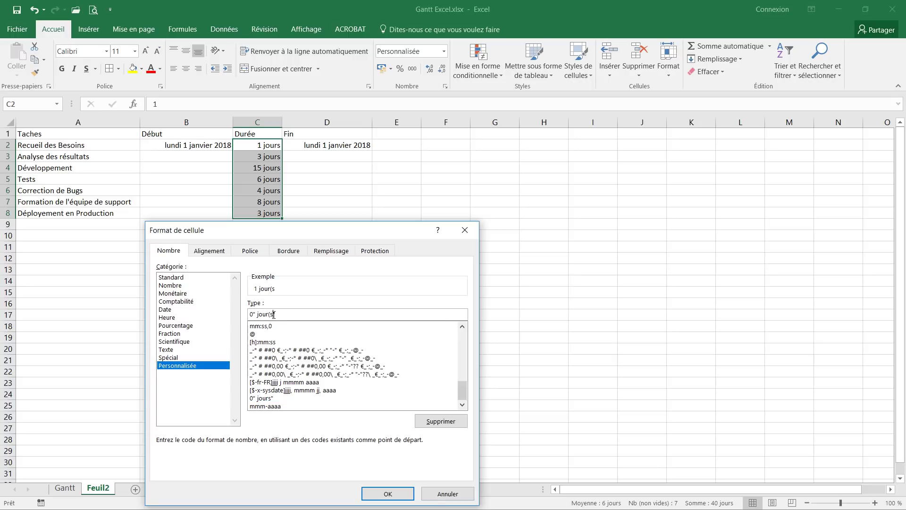
type(")")
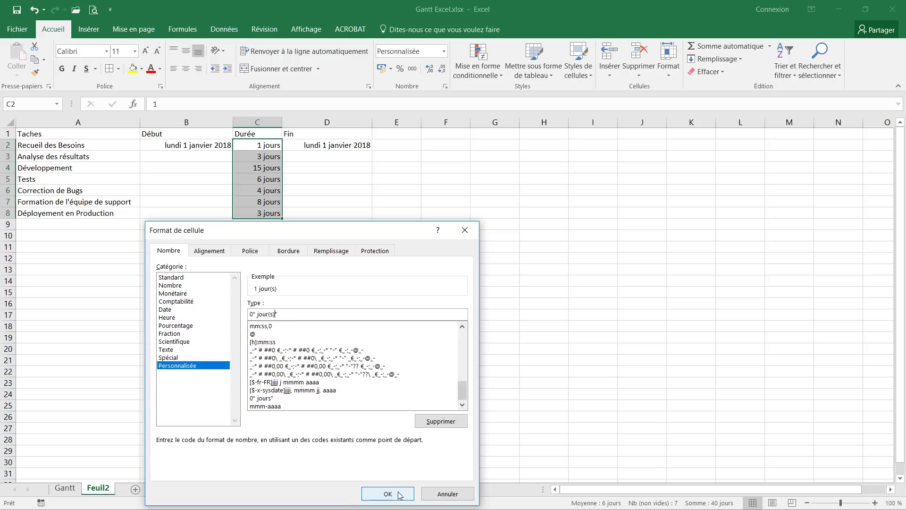
left_click(388, 493)
left_click(354, 291)
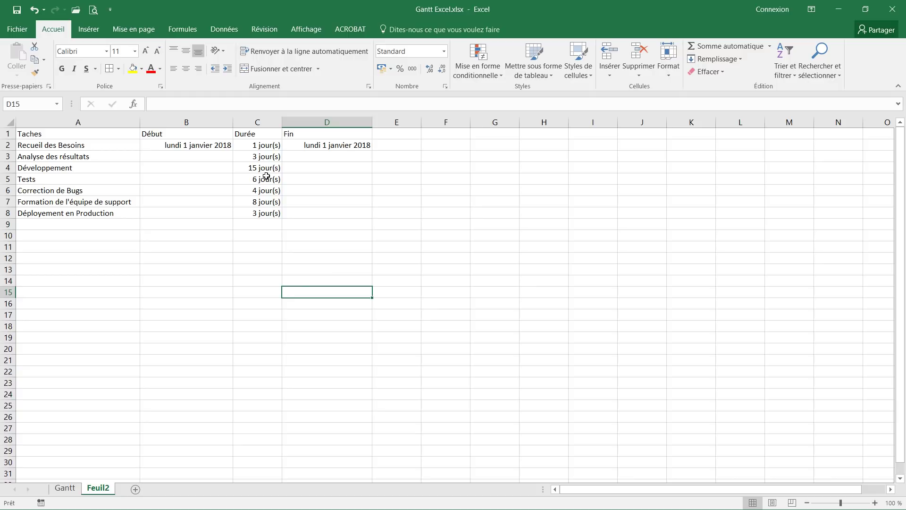
left_click(261, 145)
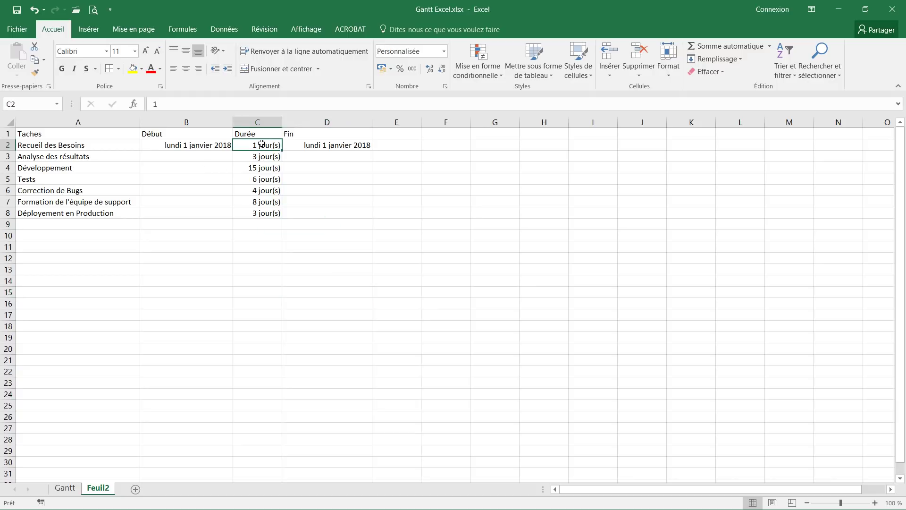
Set the duration of Recueil des Besoins in C2 to 5
type("5")
key("Return")
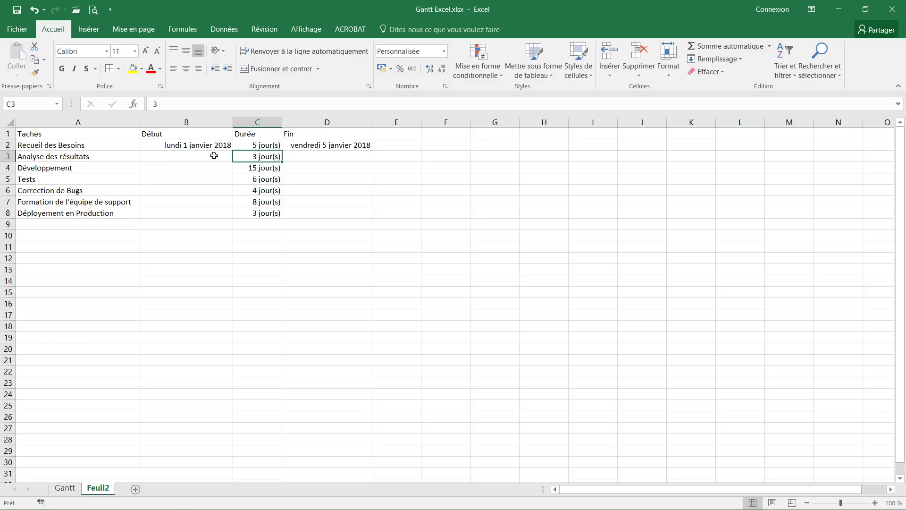
key("Down")
key("Down")
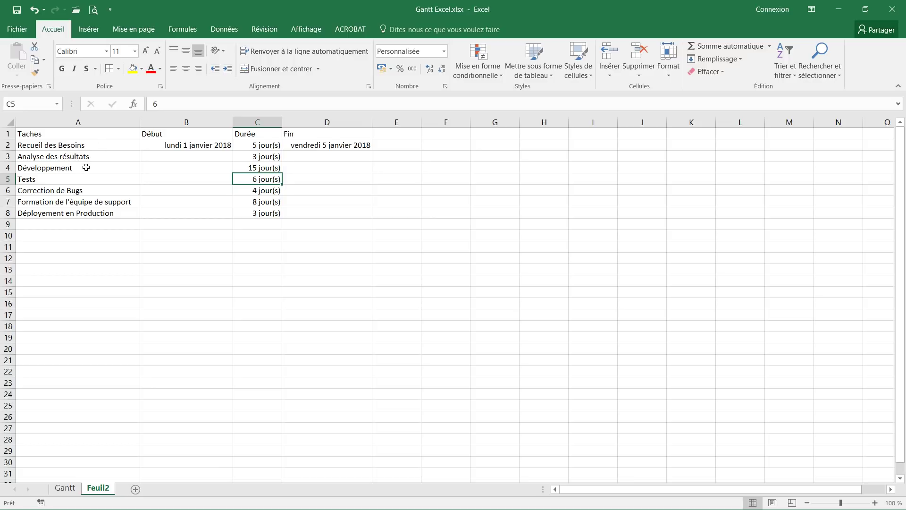
Calculate the start date of Analyse des résultats in B3 with SERIE.JOUR.OUVRE, using D2 as Date_départ and 1 as Nb_jours
left_click(201, 156)
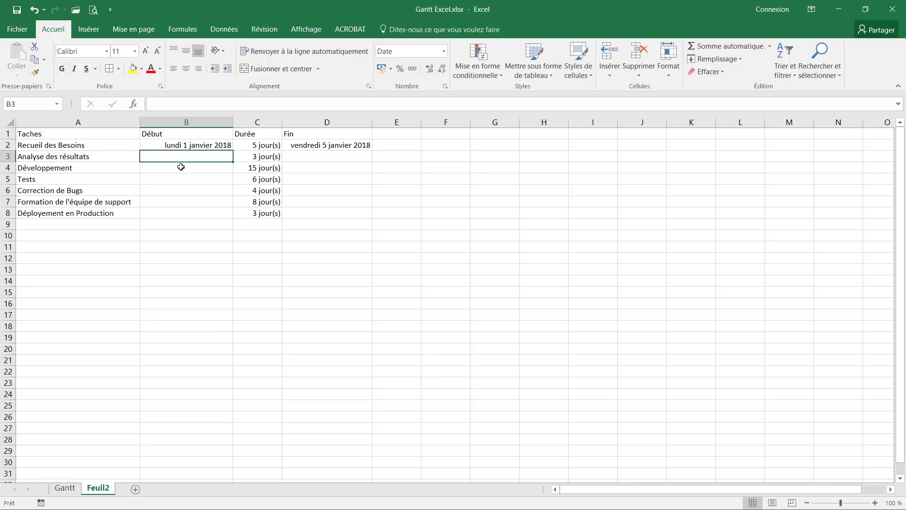
left_click(134, 105)
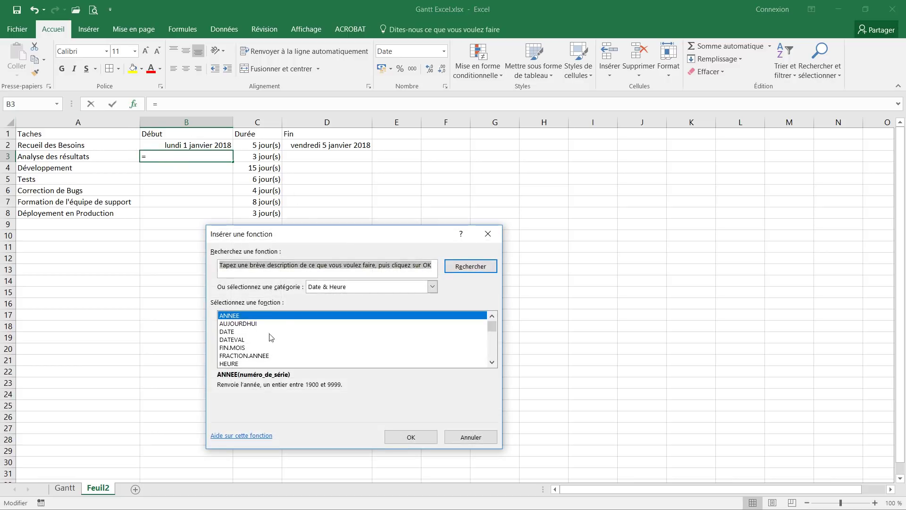
left_click(319, 347)
scroll(329, 345, "down", 4)
scroll(329, 345, "down", 1)
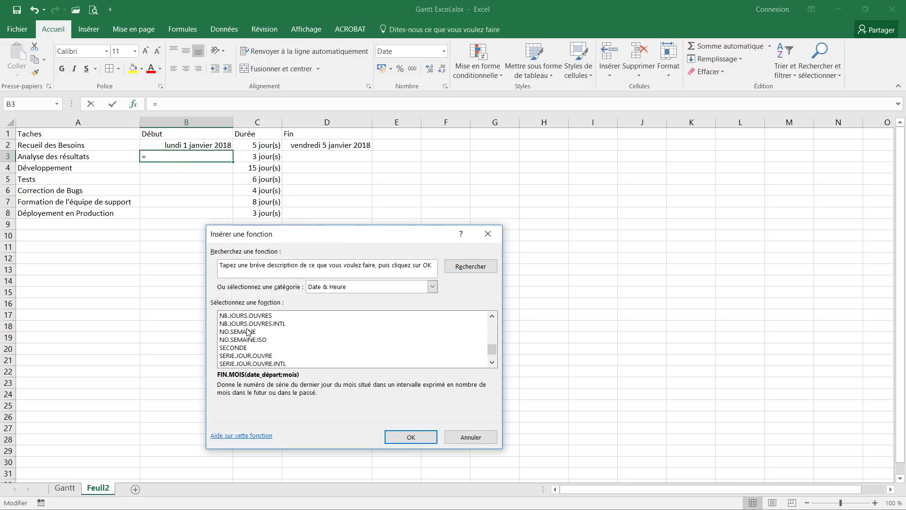
left_click(245, 355)
left_click(404, 436)
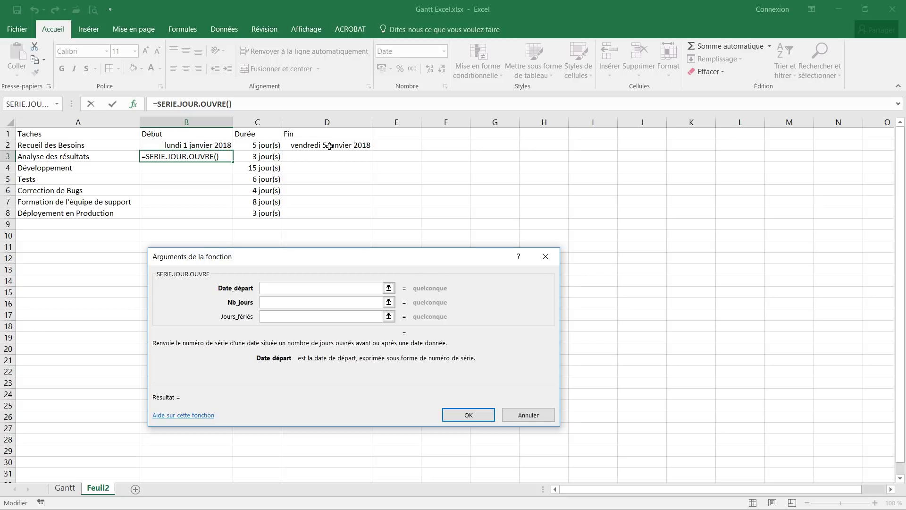
left_click(328, 146)
left_click(270, 301)
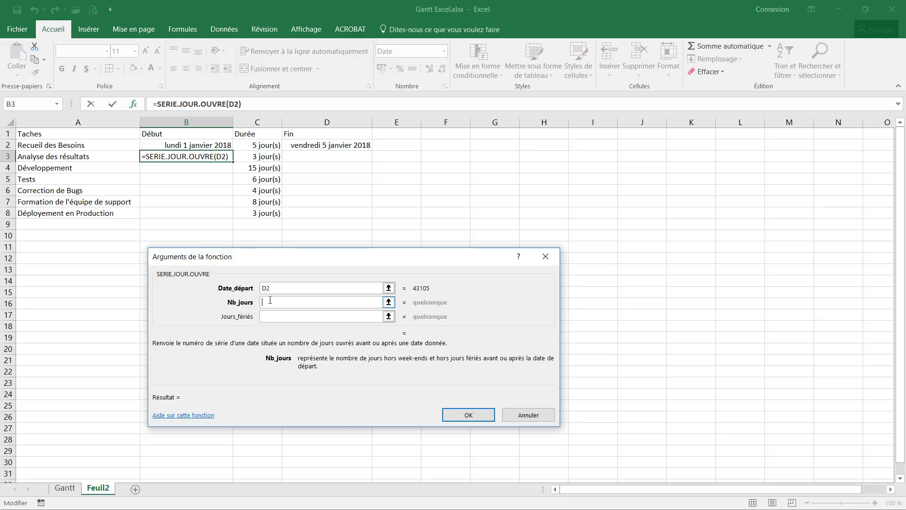
type("1")
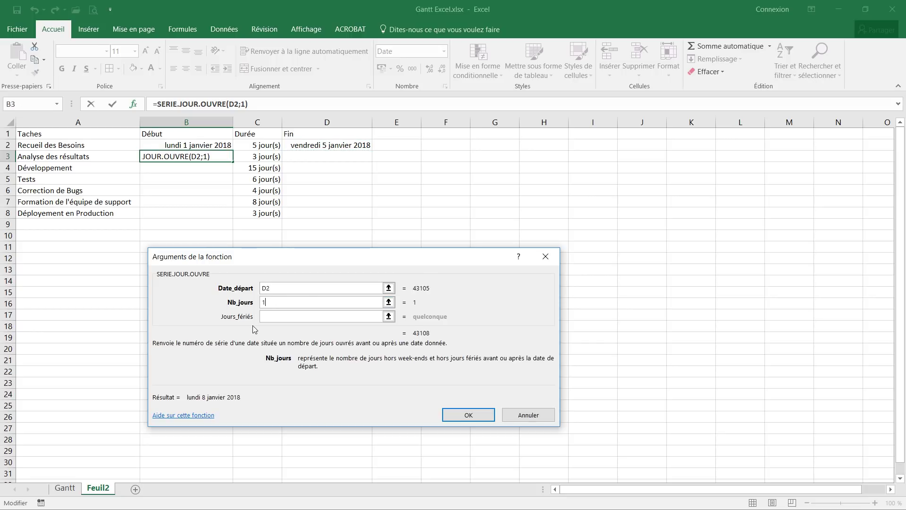
left_click(472, 416)
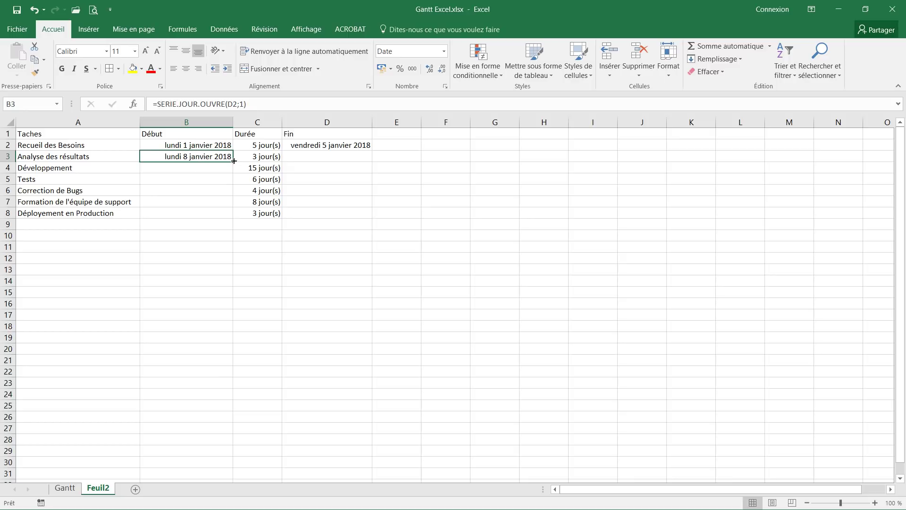
Fill the start-date formula from B3 down to B8 and the end-date formula from D2 down to D8, and check the copied formulas
left_click_drag(233, 161, 232, 221)
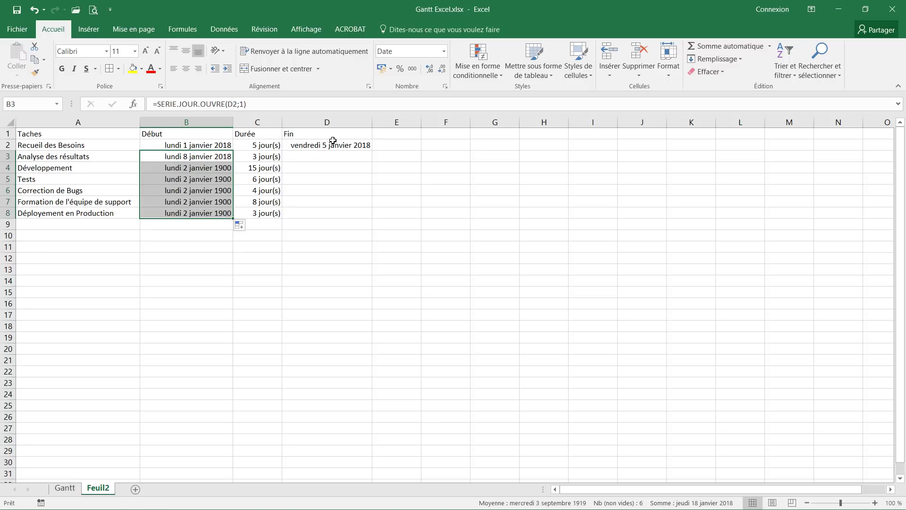
left_click(332, 143)
left_click_drag(374, 151, 370, 219)
left_click(209, 157)
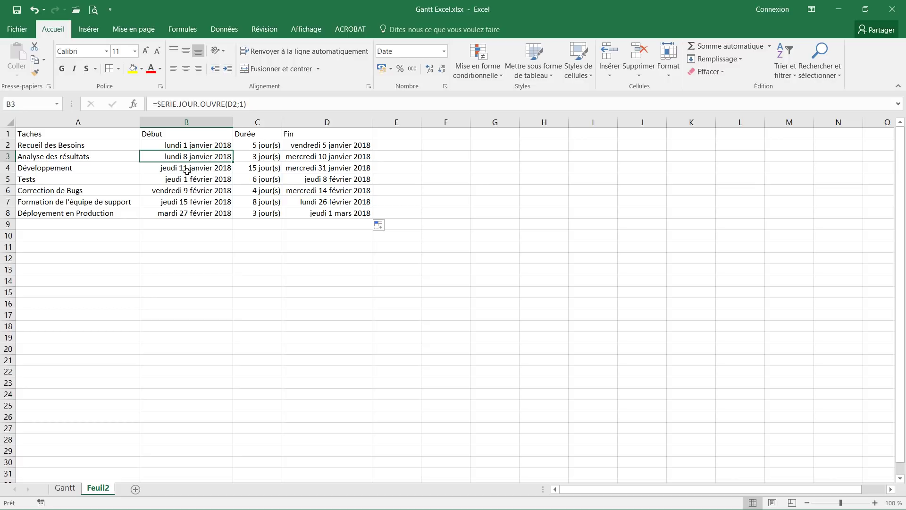
left_click(311, 158)
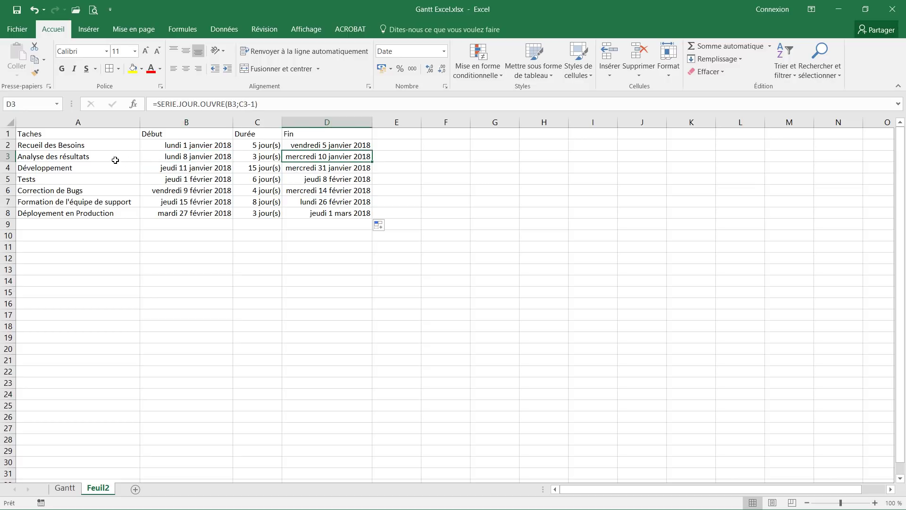
left_click(163, 168)
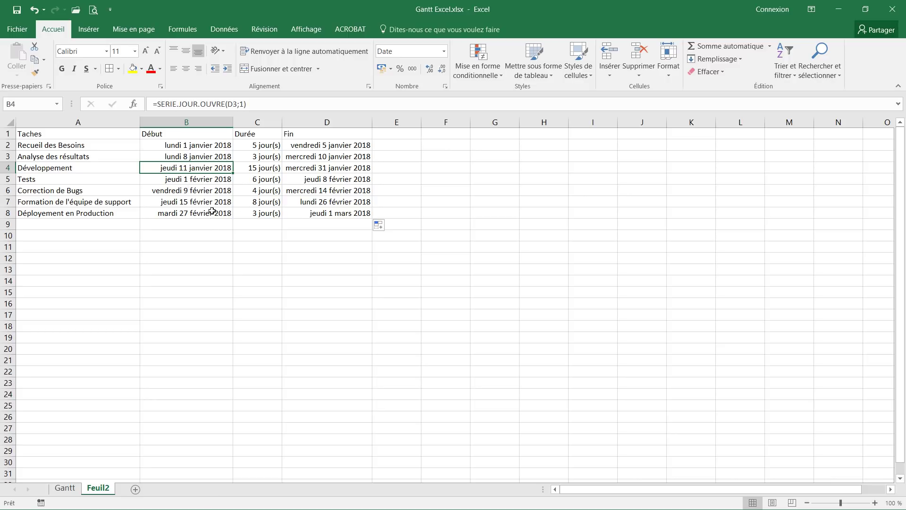
left_click(197, 222)
Format A1:D8 as a table with headers, using the black medium style with banded rows
left_click_drag(76, 134, 343, 210)
left_click(523, 56)
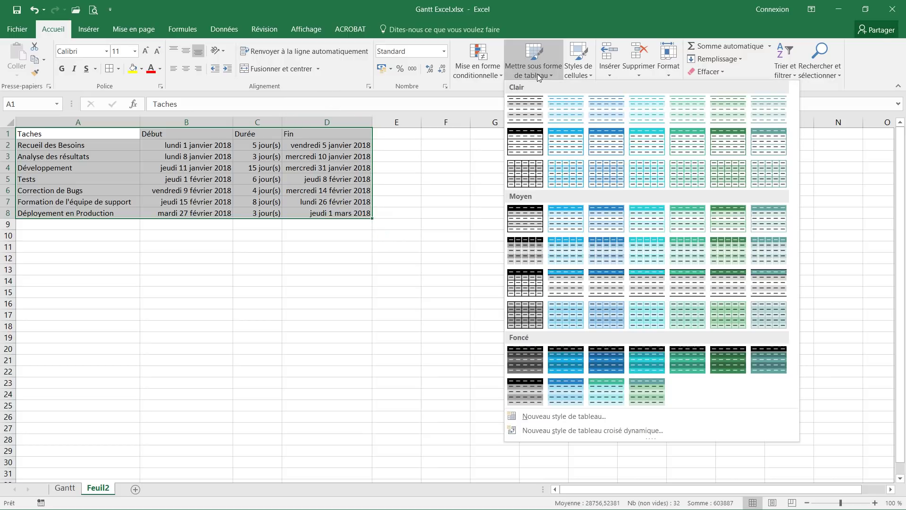
left_click(530, 219)
left_click(346, 368)
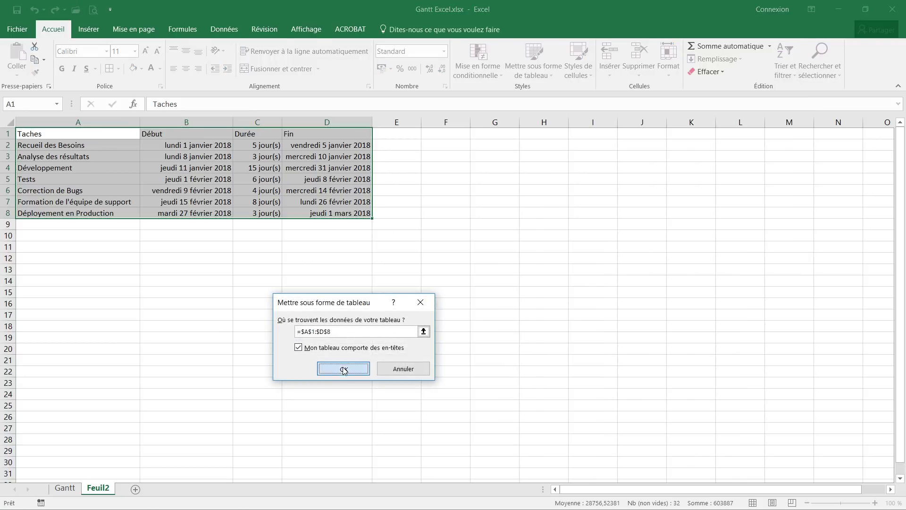
left_click(53, 29)
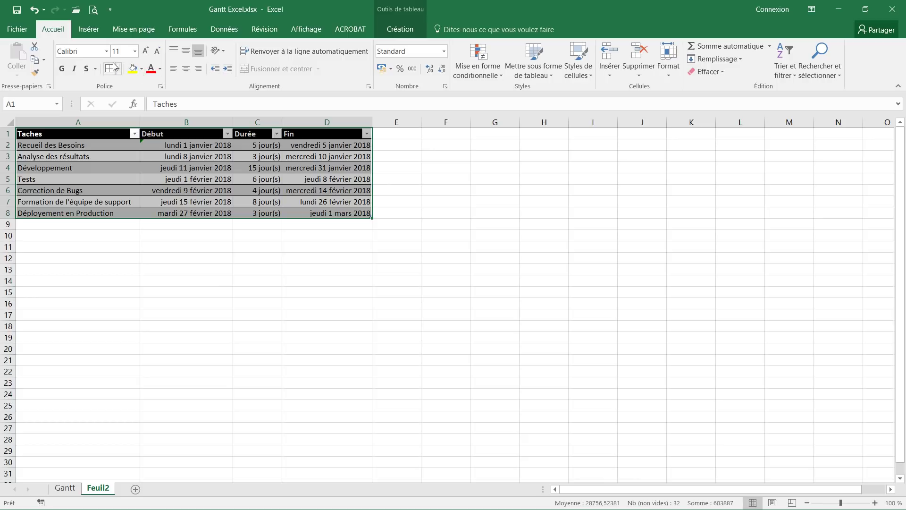
left_click(210, 237)
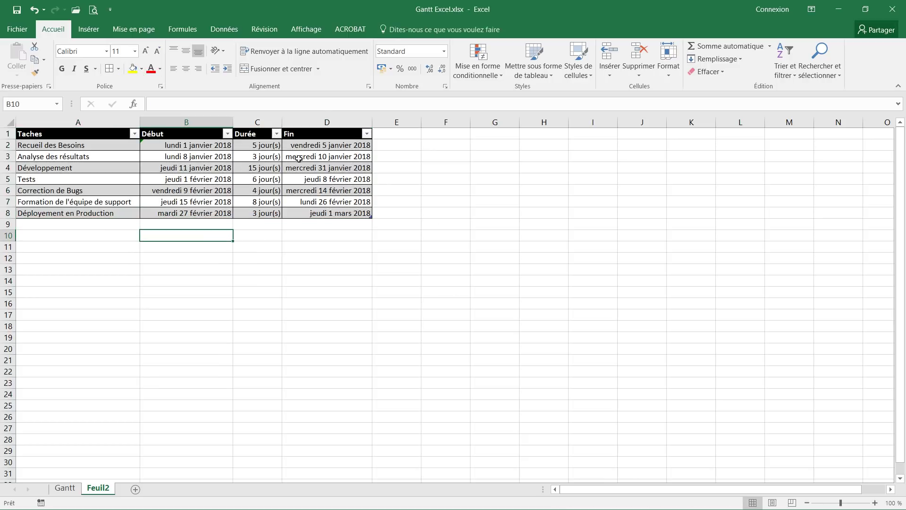
Remove the filter buttons from the task table's header row
left_click(168, 137)
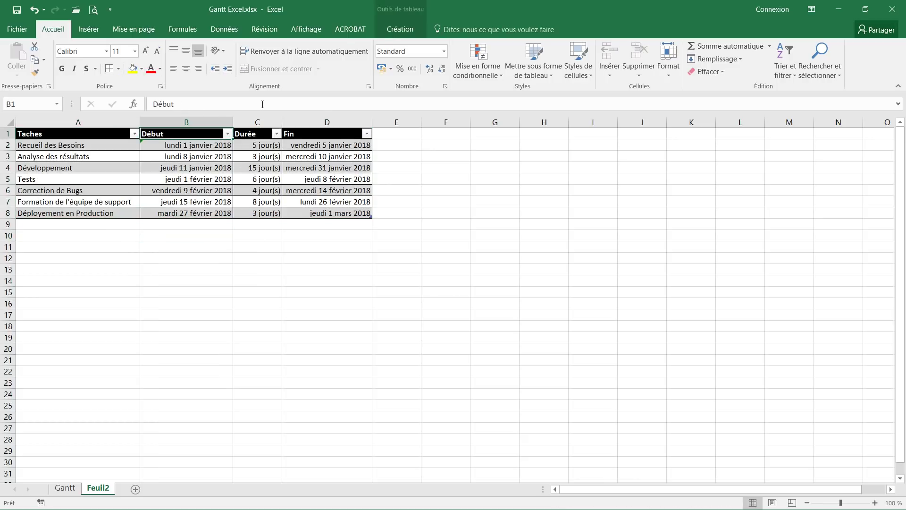
left_click(394, 30)
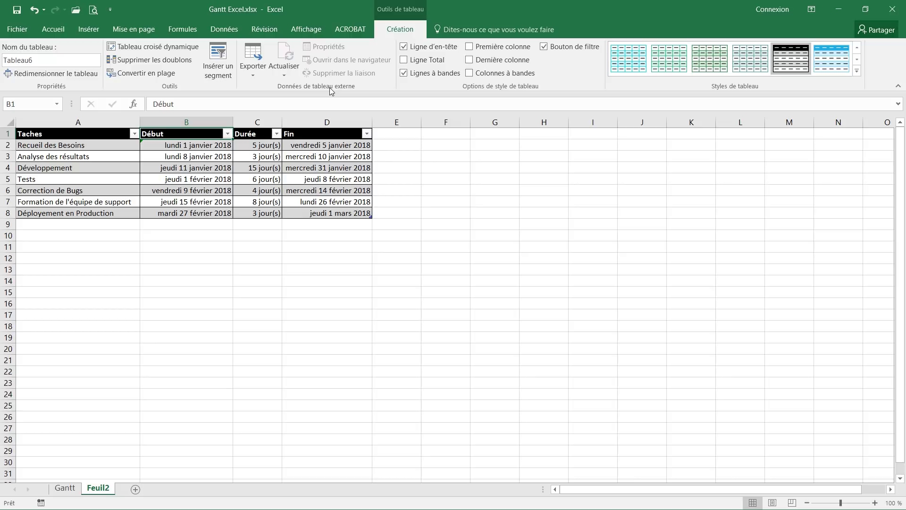
left_click(218, 29)
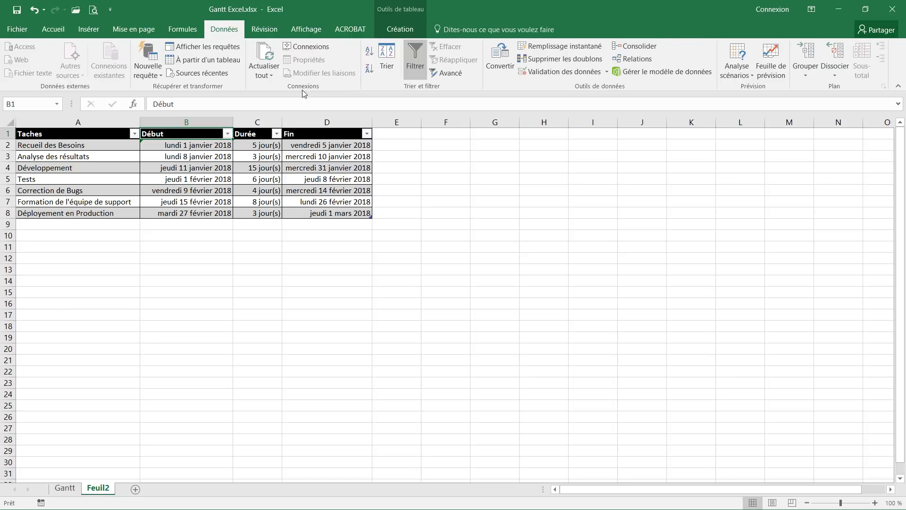
left_click(408, 68)
left_click(432, 209)
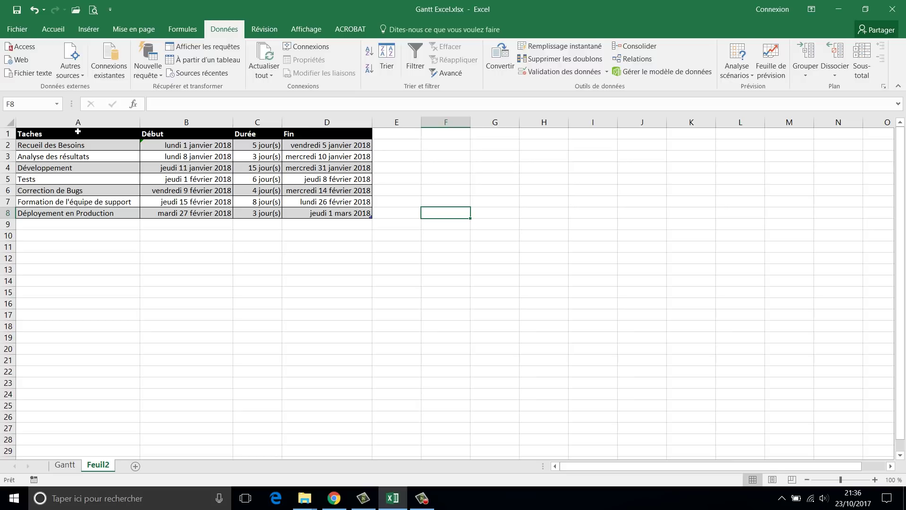
Insert an empty 2D stacked bar chart on the Feuil2 sheet
left_click(97, 27)
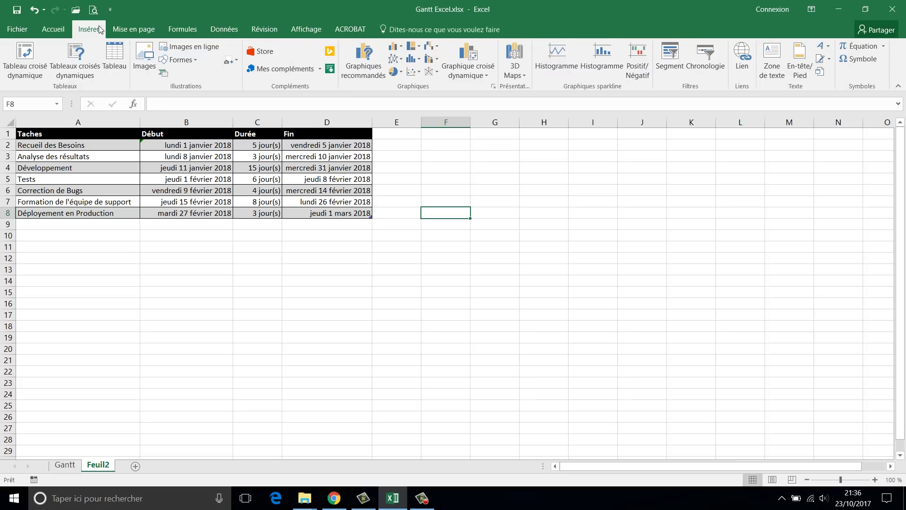
left_click(402, 49)
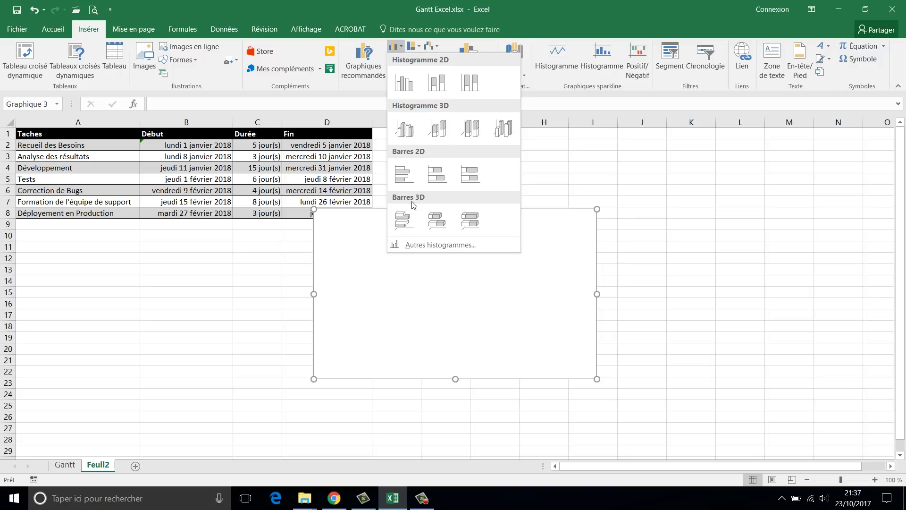
left_click(438, 176)
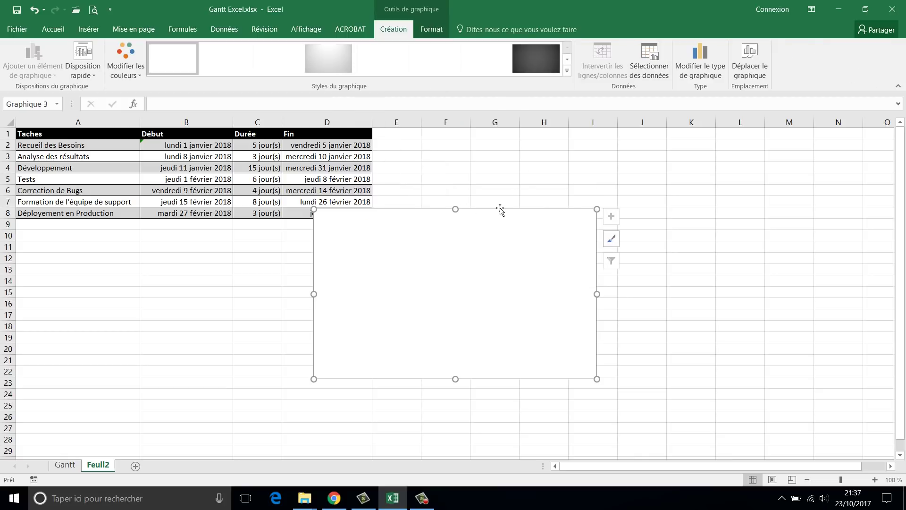
Move the empty chart below the task table and enlarge it to about 9.5 cm high by 21.7 cm wide
left_click_drag(495, 222, 449, 232)
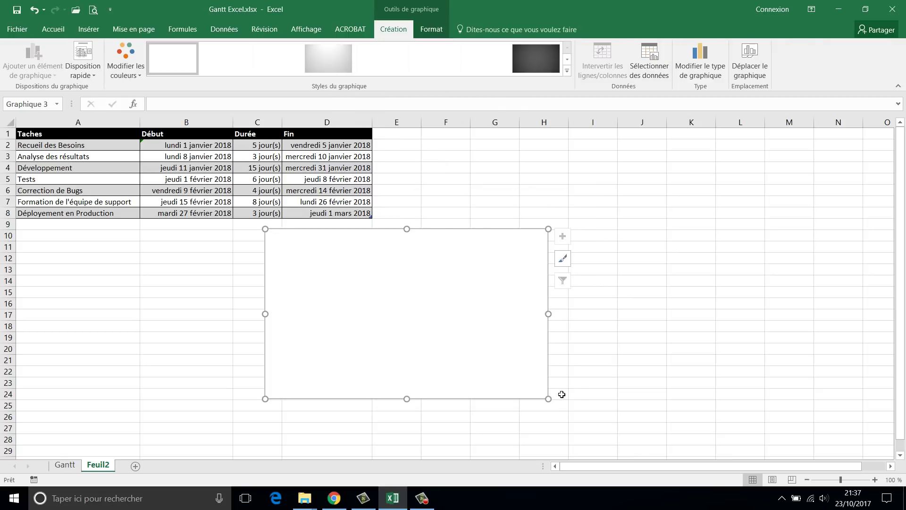
left_click_drag(549, 399, 748, 440)
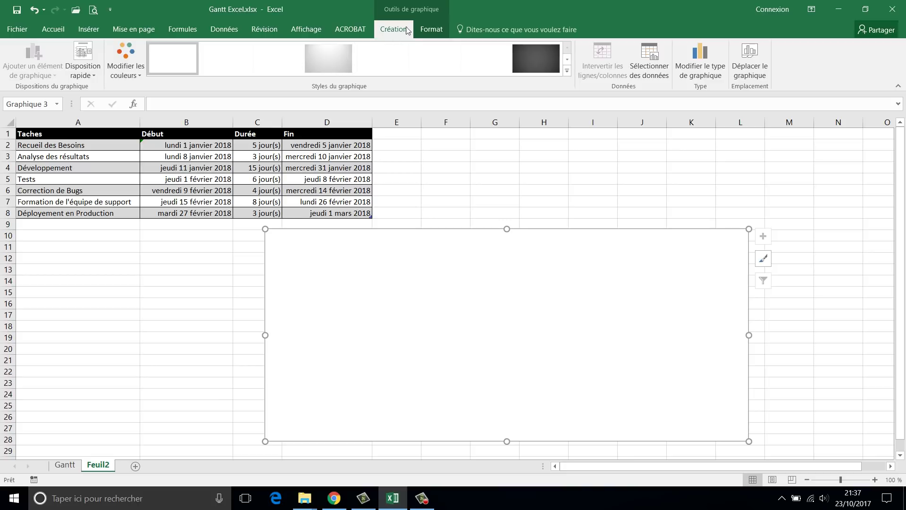
left_click(432, 31)
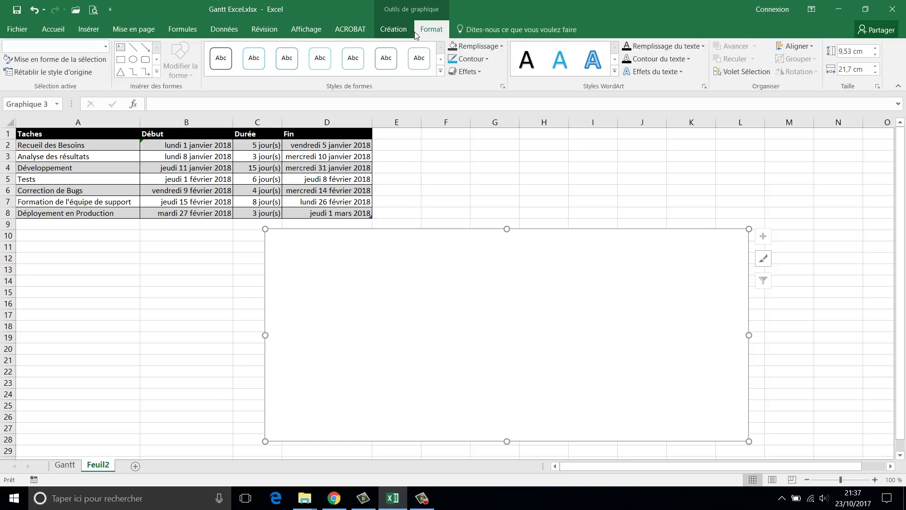
left_click(406, 32)
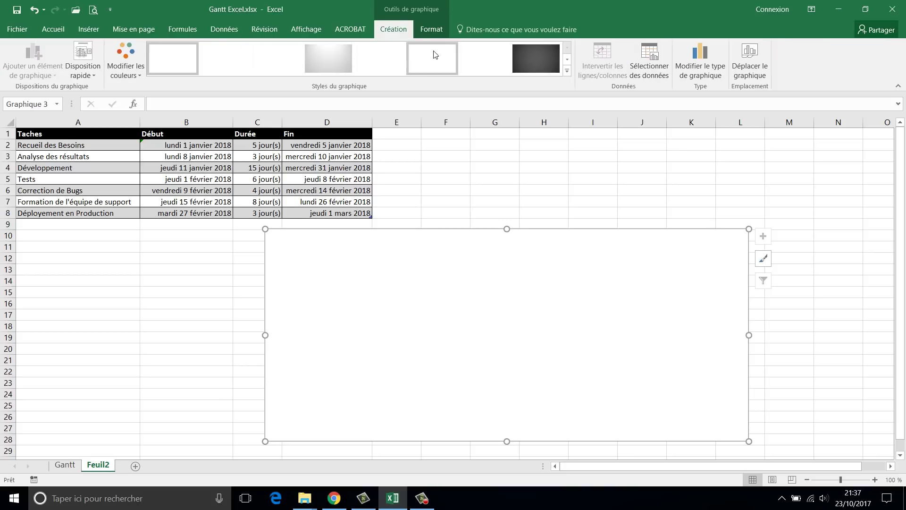
Add a data series to the empty chart, taking its name from the Début header in cell B1
left_click(654, 67)
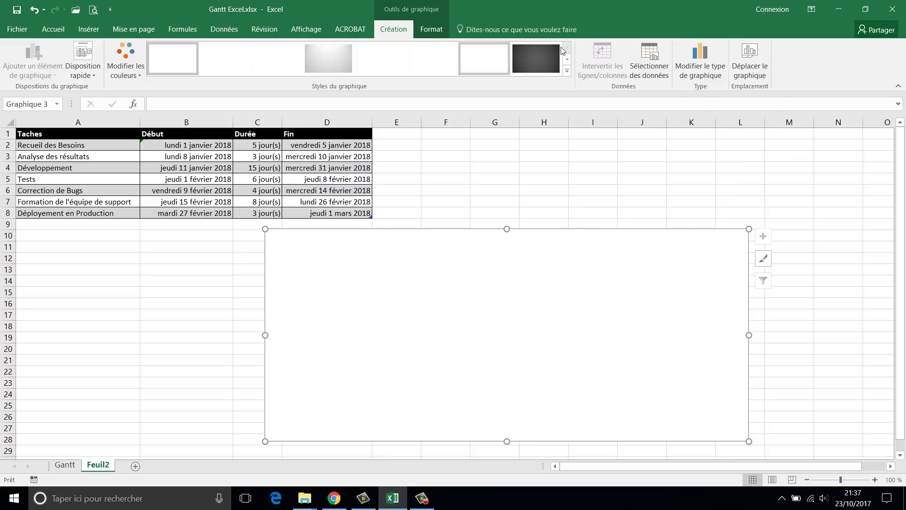
left_click(642, 69)
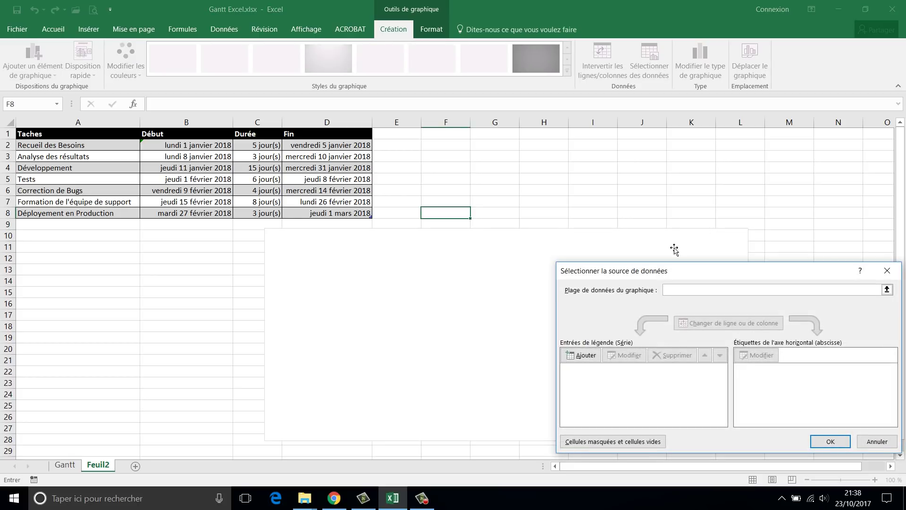
left_click_drag(665, 275, 499, 183)
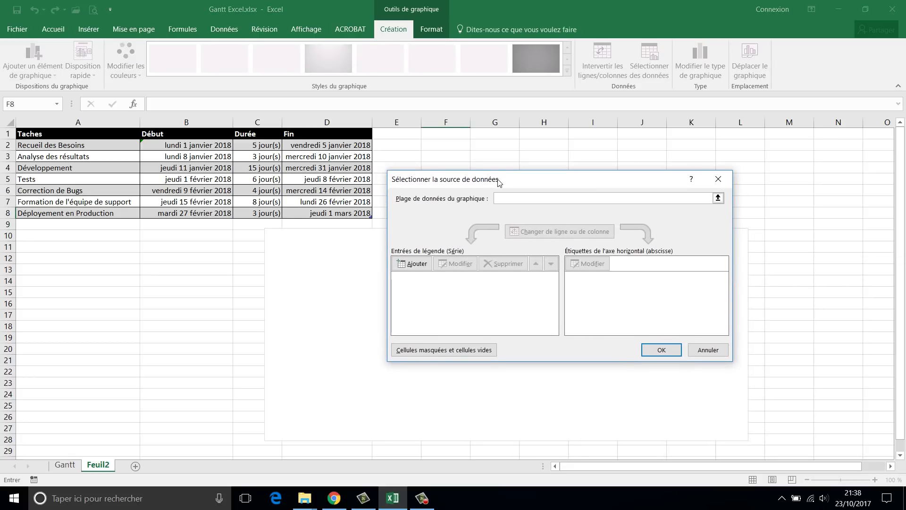
left_click(415, 267)
left_click_drag(708, 316, 473, 155)
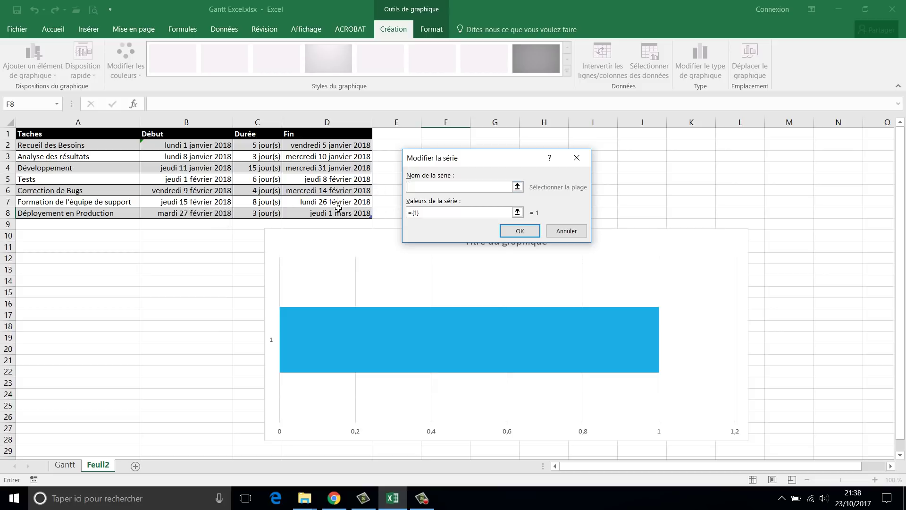
left_click(162, 134)
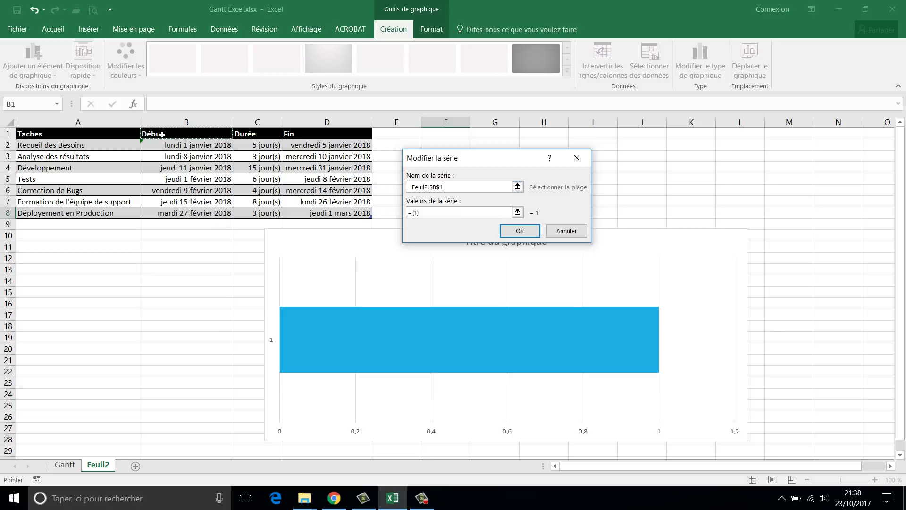
left_click(413, 213)
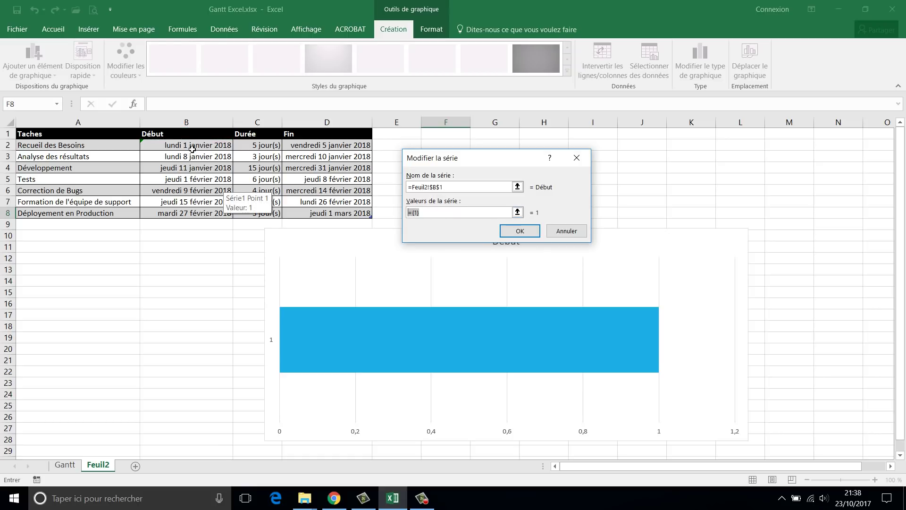
left_click_drag(193, 149, 194, 213)
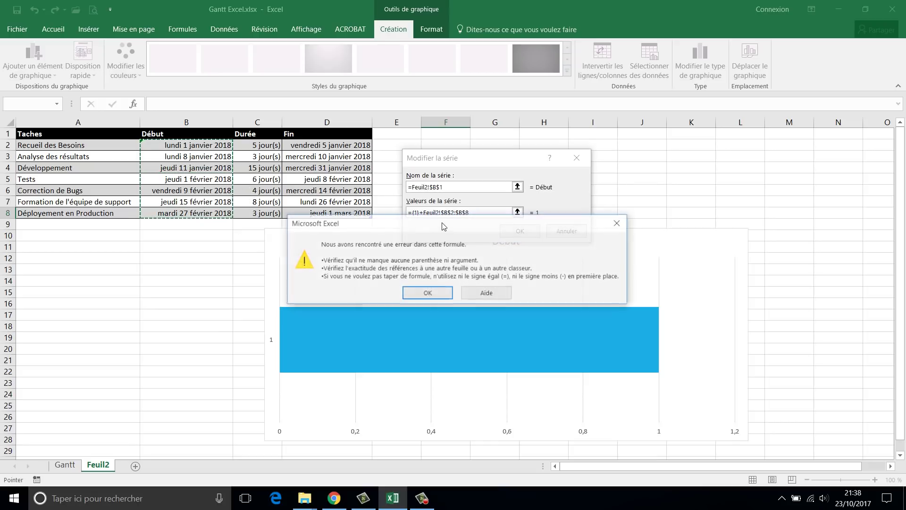
left_click(436, 292)
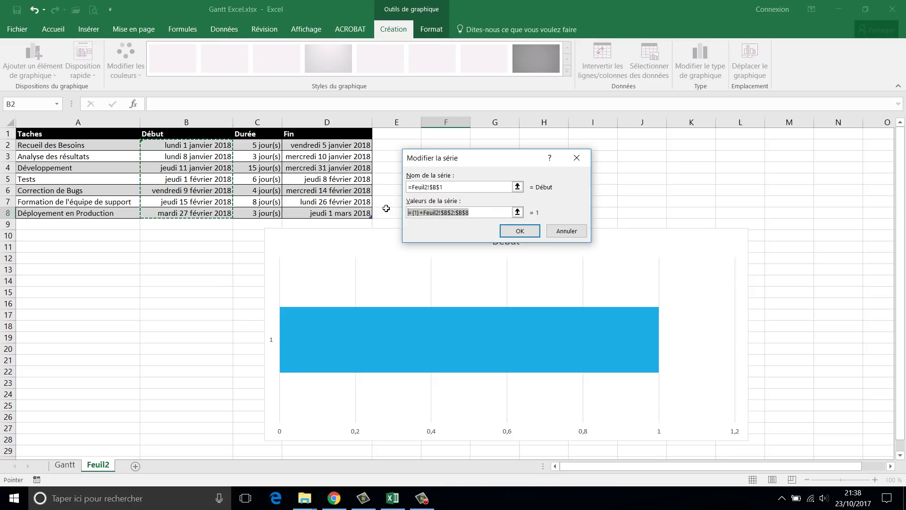
Replace the Début series values with the start dates in B2:B8 and accept the series
key("Delete")
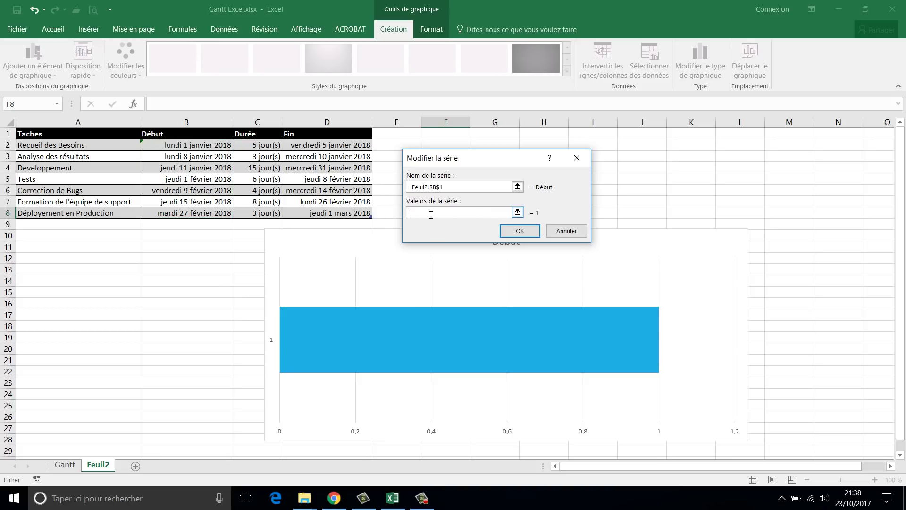
left_click_drag(165, 146, 165, 163)
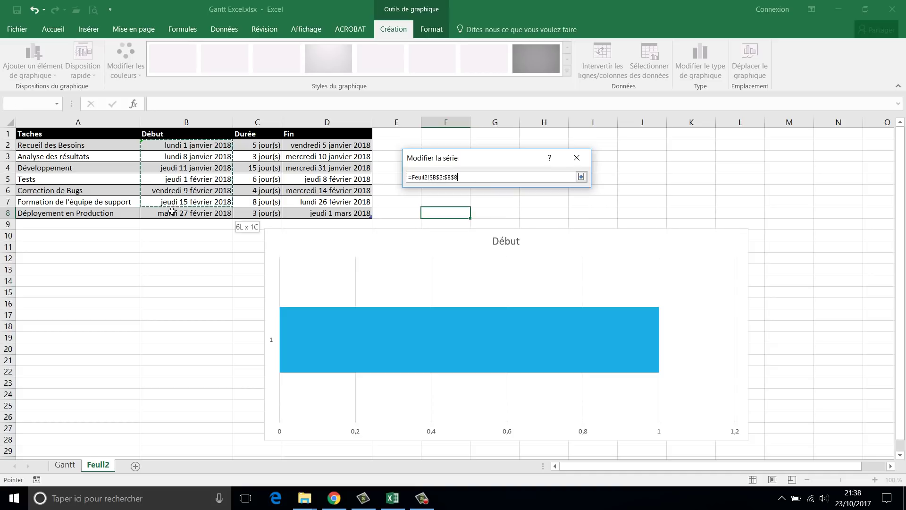
left_click_drag(172, 215, 173, 214)
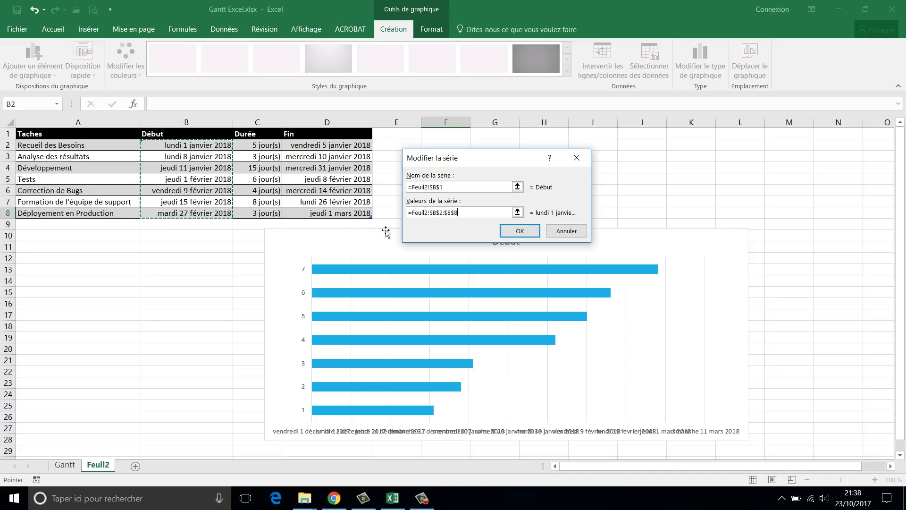
left_click_drag(494, 162, 503, 140)
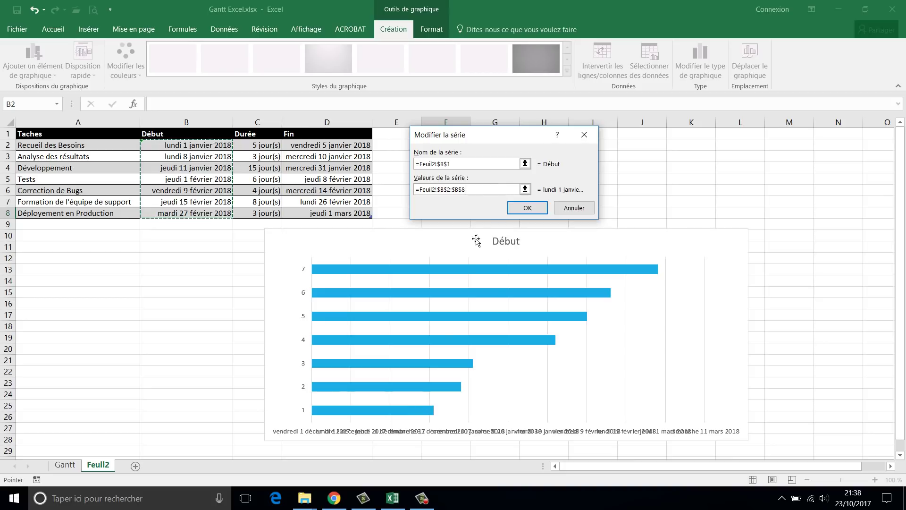
left_click(527, 209)
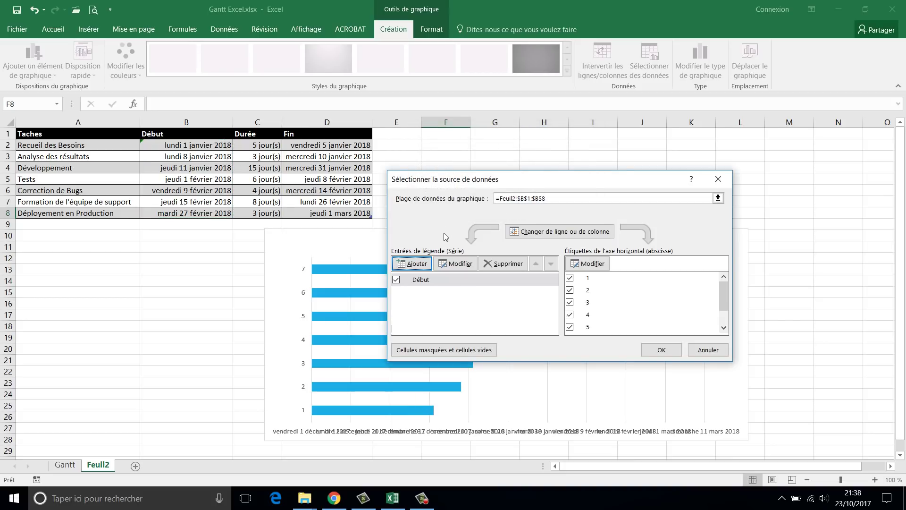
Add a second series named from the Durée header in C1, with the durations in C2:C8 as values
left_click(412, 268)
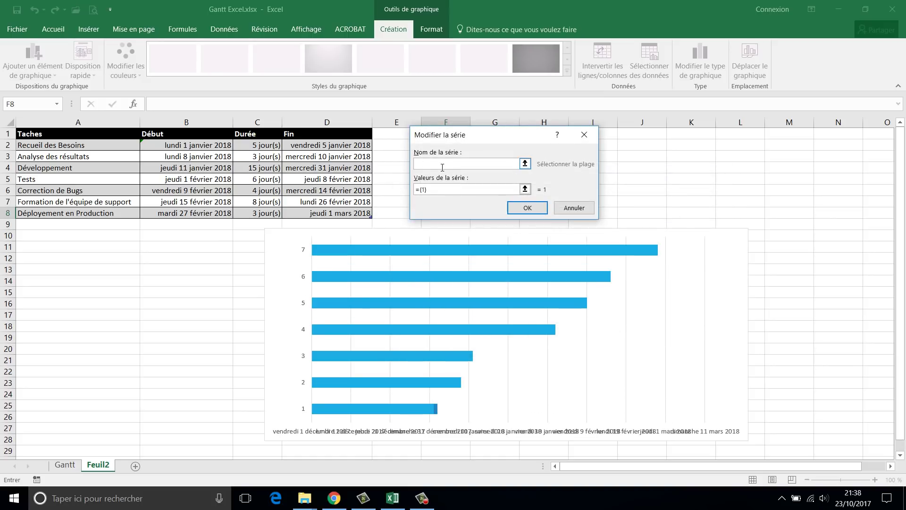
left_click(264, 134)
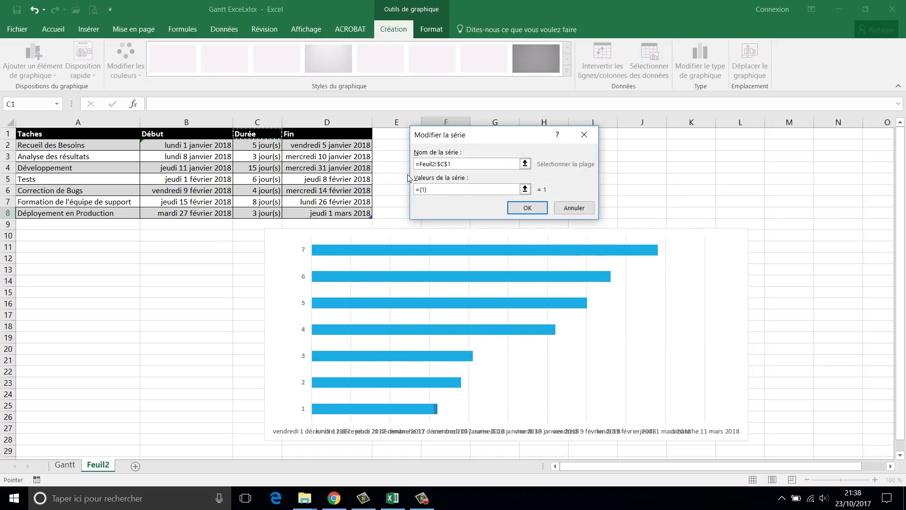
left_click_drag(435, 190, 395, 185)
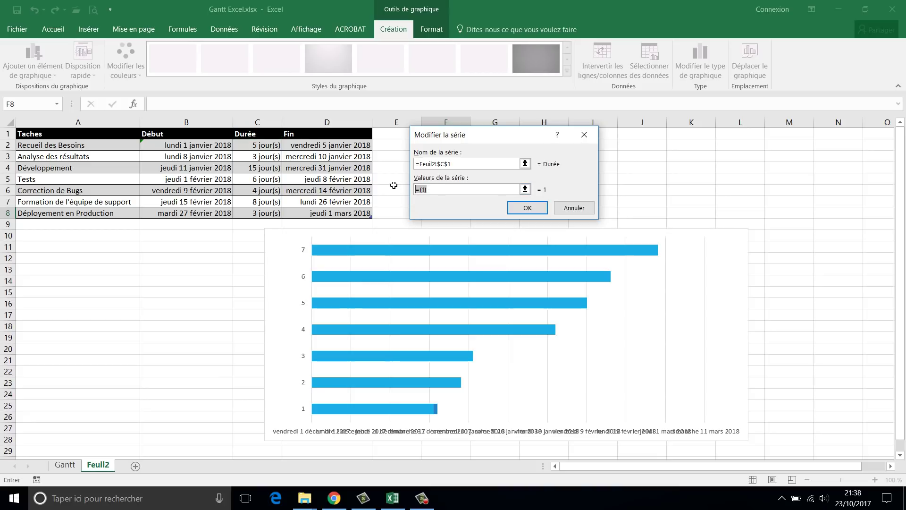
key("BackSpace")
left_click_drag(257, 145, 258, 214)
left_click(540, 217)
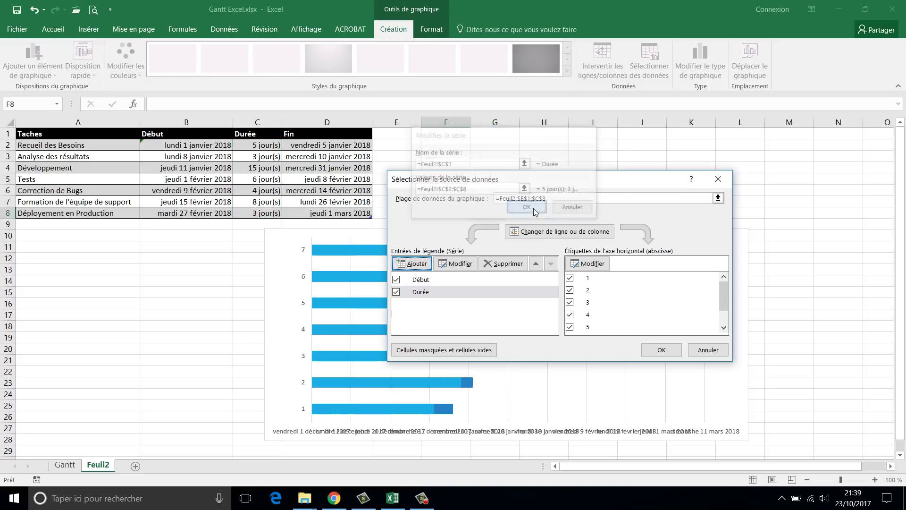
Use the task names in A2:A8 as the chart's axis labels and accept the data source
left_click_drag(538, 180, 351, 80)
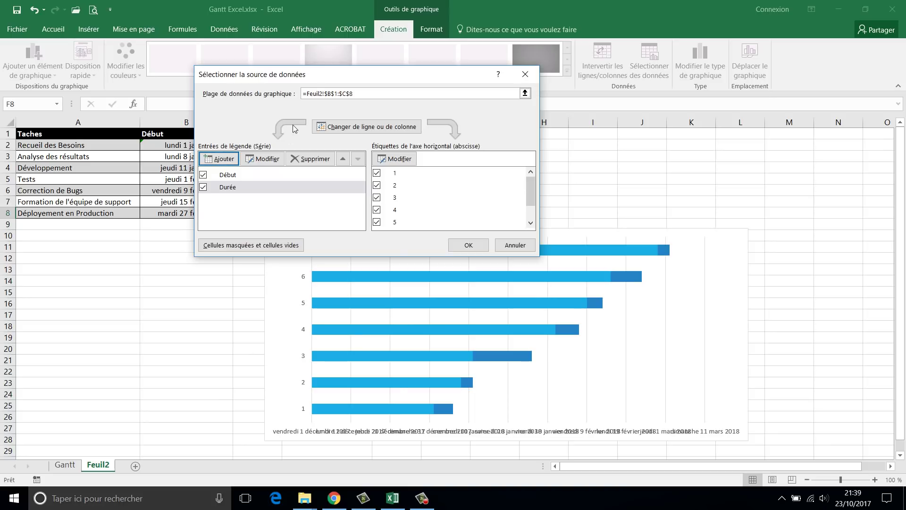
left_click_drag(320, 76, 428, 111)
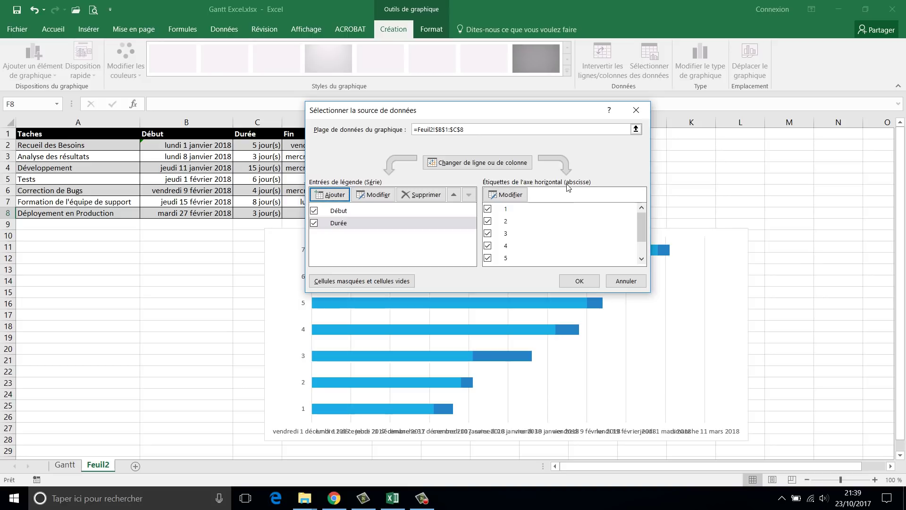
left_click(503, 196)
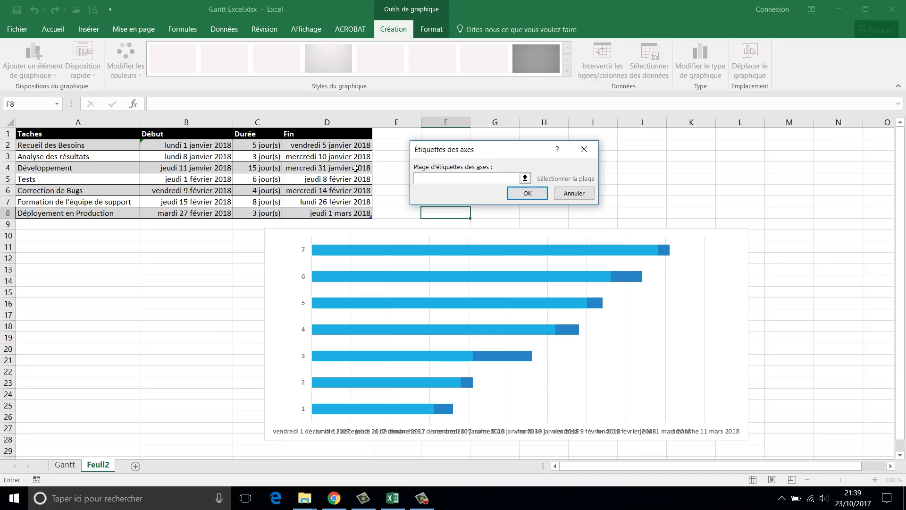
left_click_drag(45, 146, 49, 213)
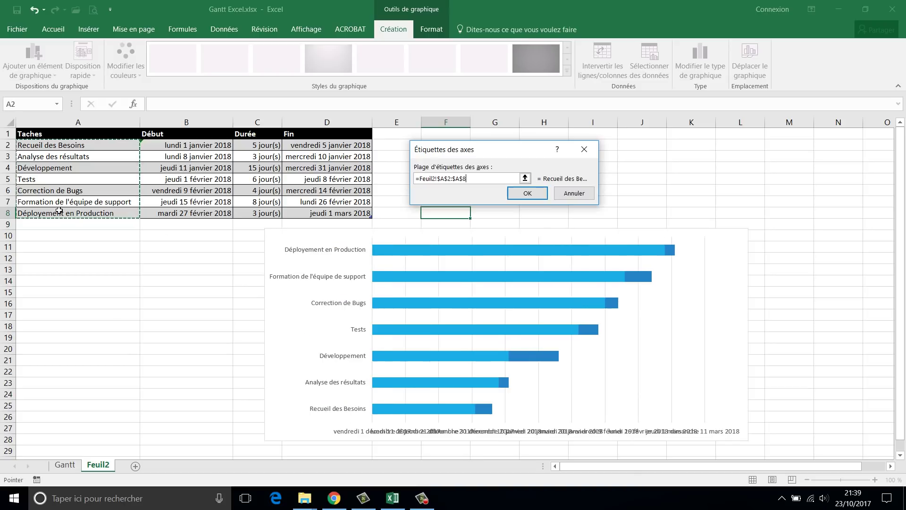
left_click(538, 195)
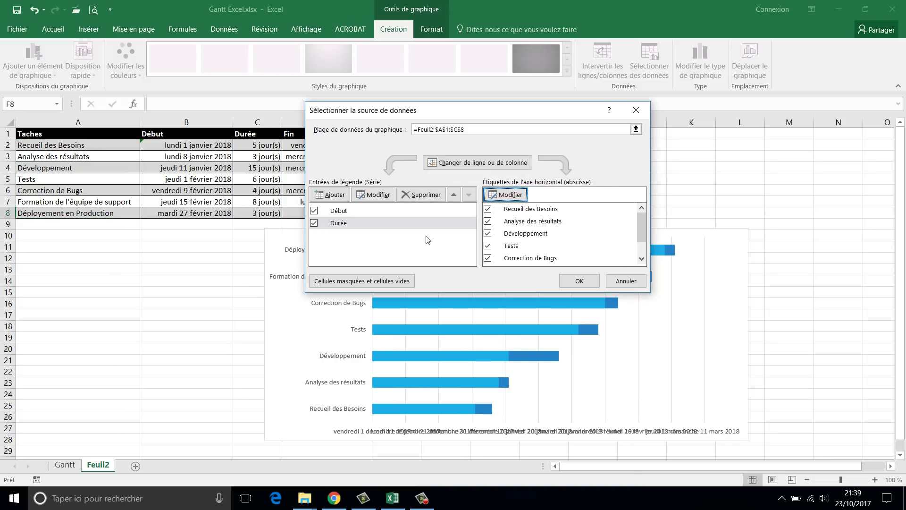
left_click_drag(453, 109, 468, 52)
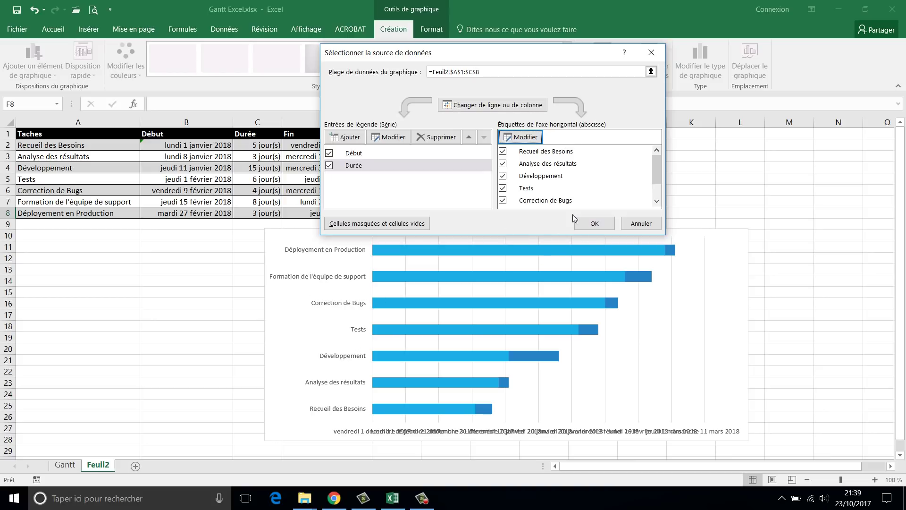
left_click(594, 224)
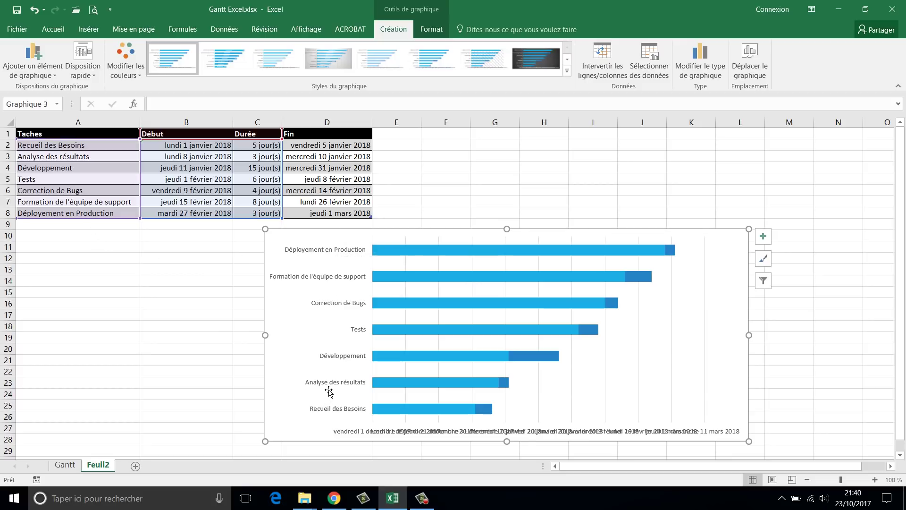
Reverse the category order of the task axis and move the chart left, centring it more under the task table
left_click(332, 283)
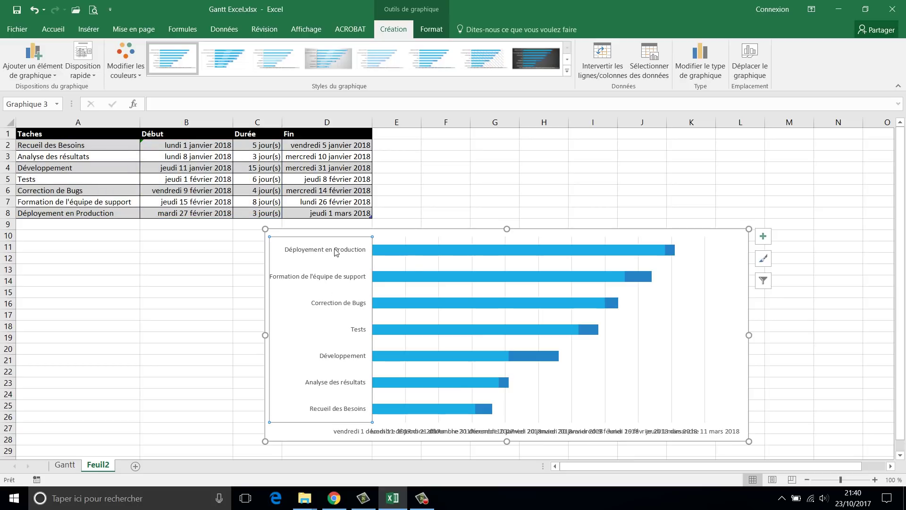
right_click(342, 252)
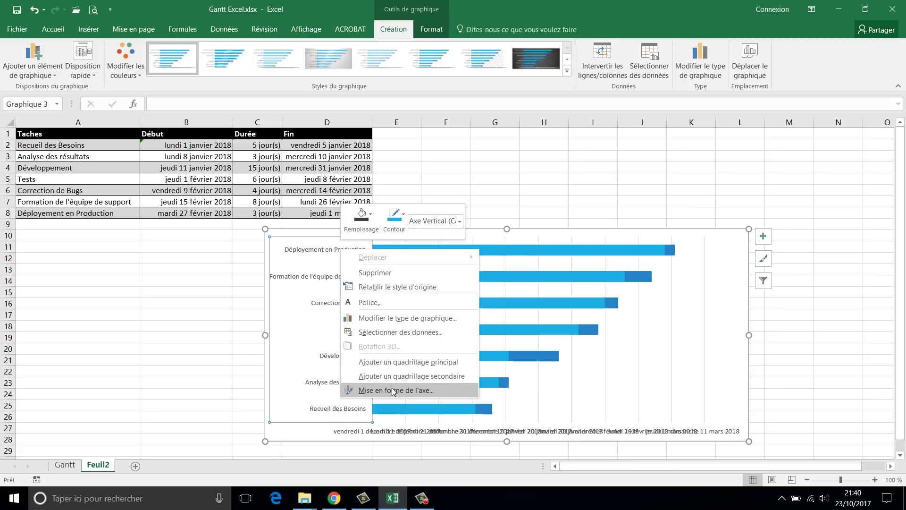
left_click(393, 390)
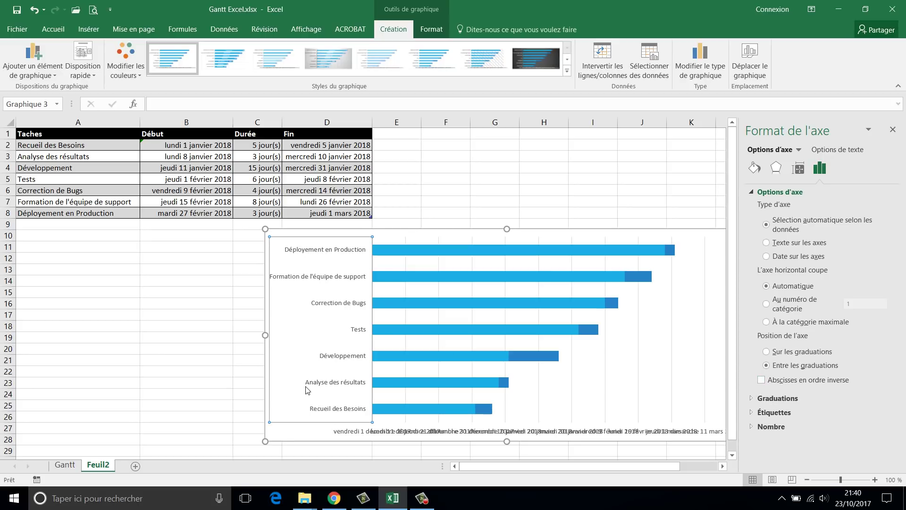
left_click(762, 380)
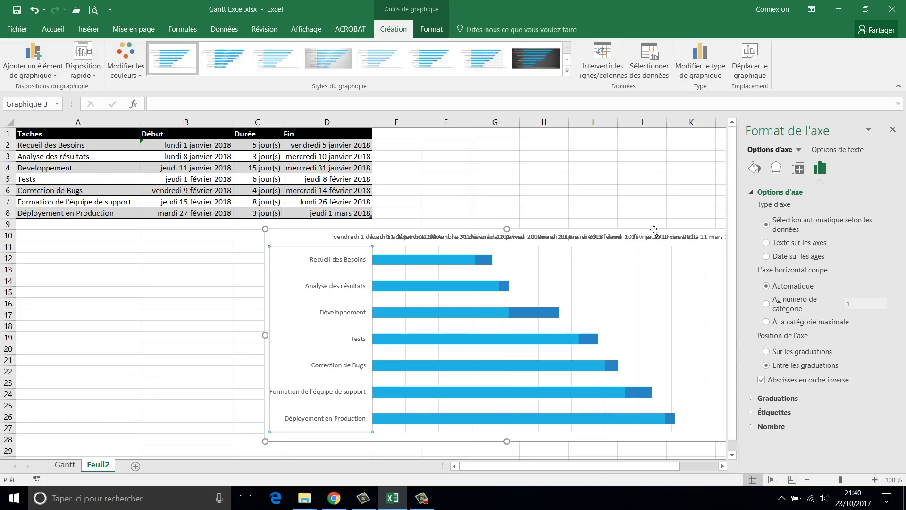
left_click_drag(599, 229, 428, 230)
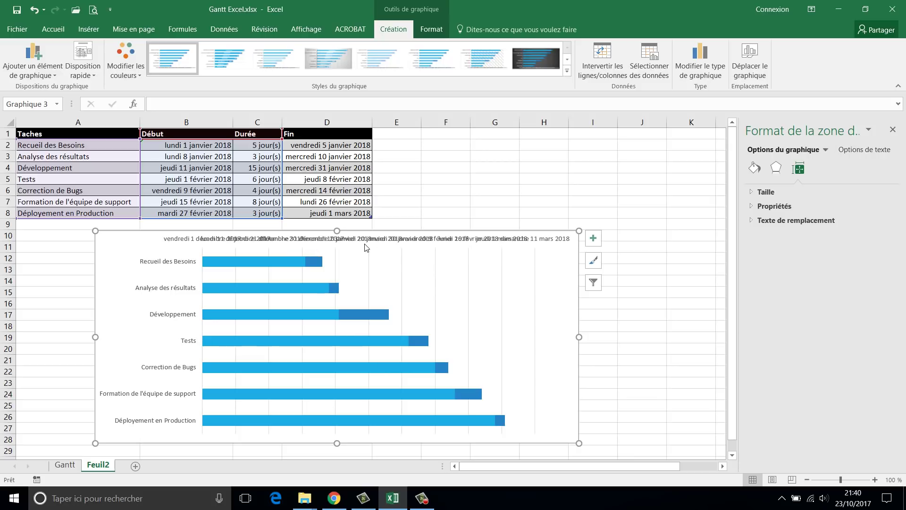
Set the text orientation of the chart's date axis labels to a 270° rotation
left_click(409, 240)
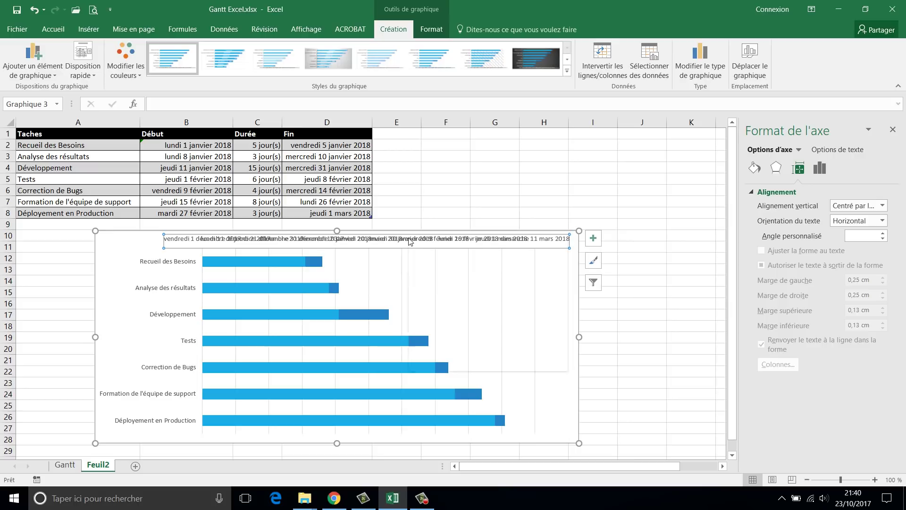
right_click(409, 241)
left_click(443, 362)
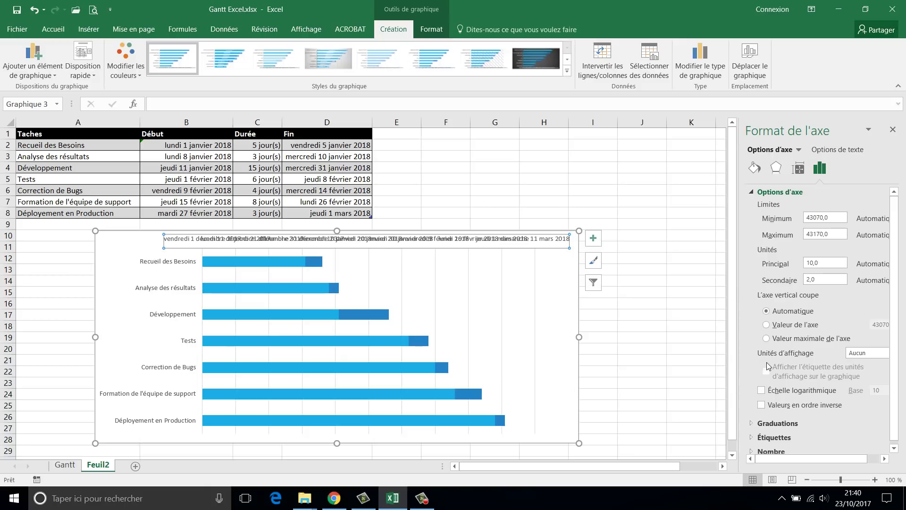
left_click(799, 169)
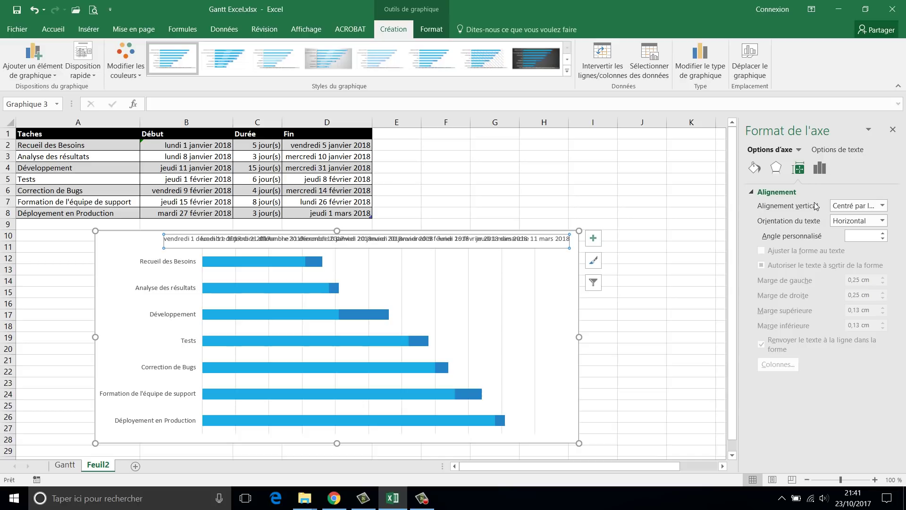
left_click(855, 220)
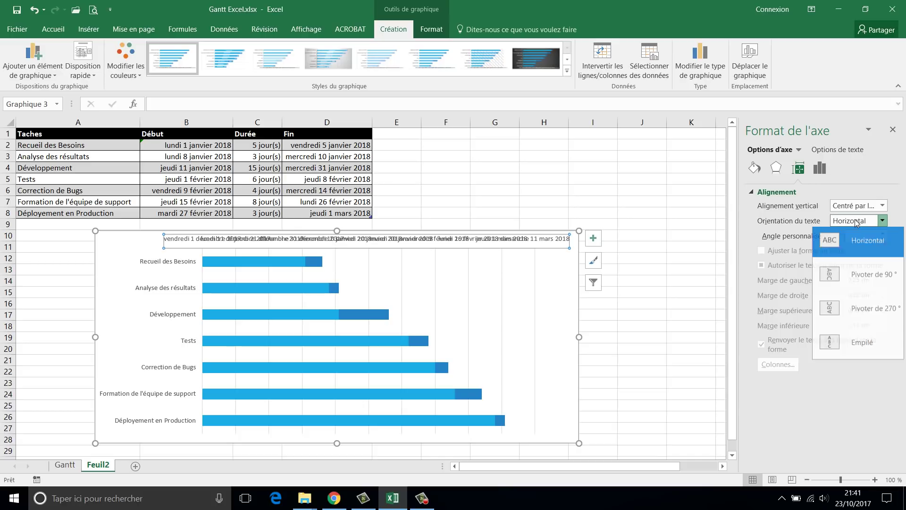
left_click(875, 315)
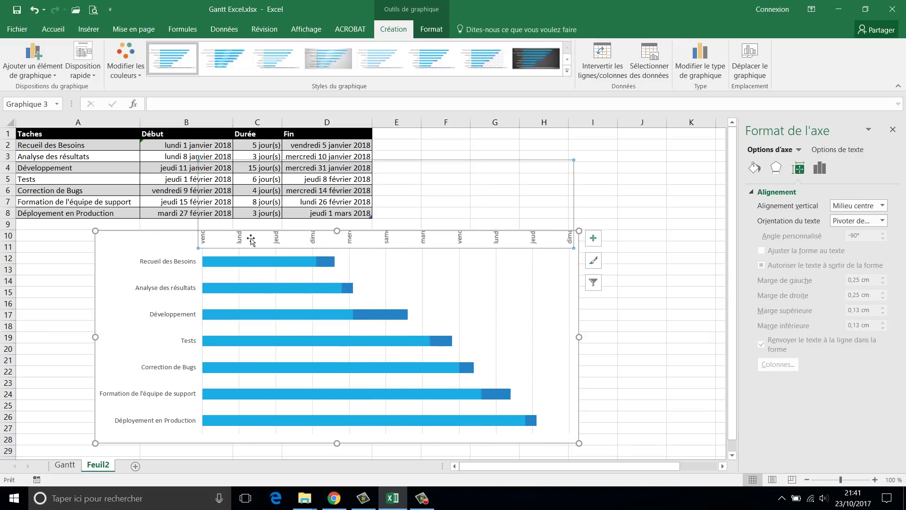
left_click(571, 280)
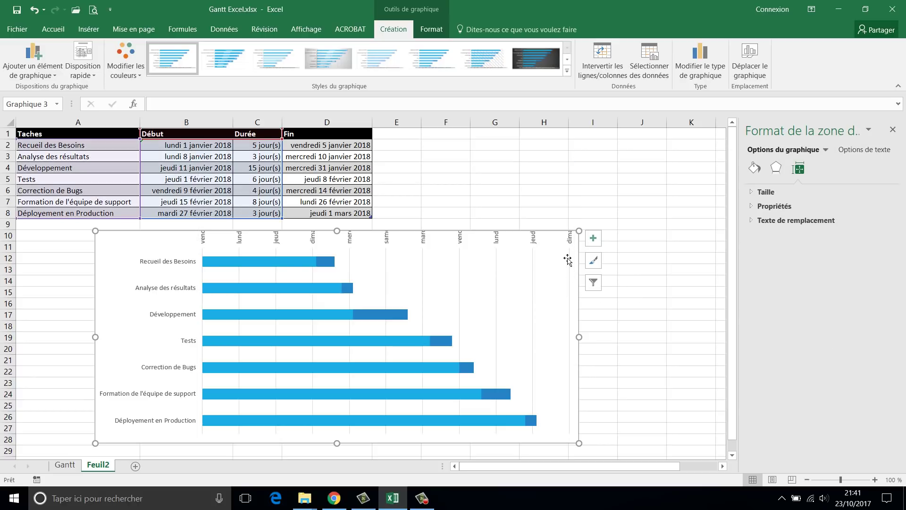
Extend the chart's upper edge slightly and lower the top of its plot area to make room for the full date labels
mouse_move(337, 232)
left_mouse_down()
mouse_move(340, 277)
mouse_move(340, 228)
left_mouse_up()
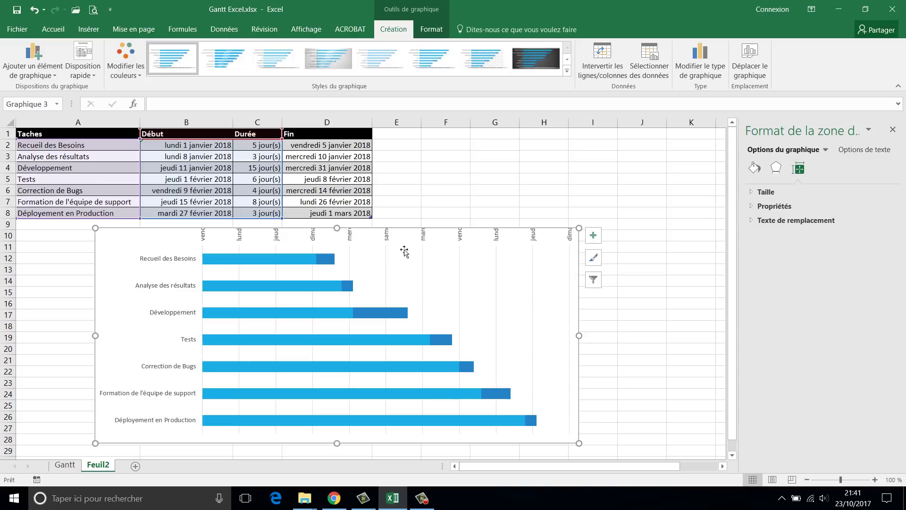
left_click(566, 320)
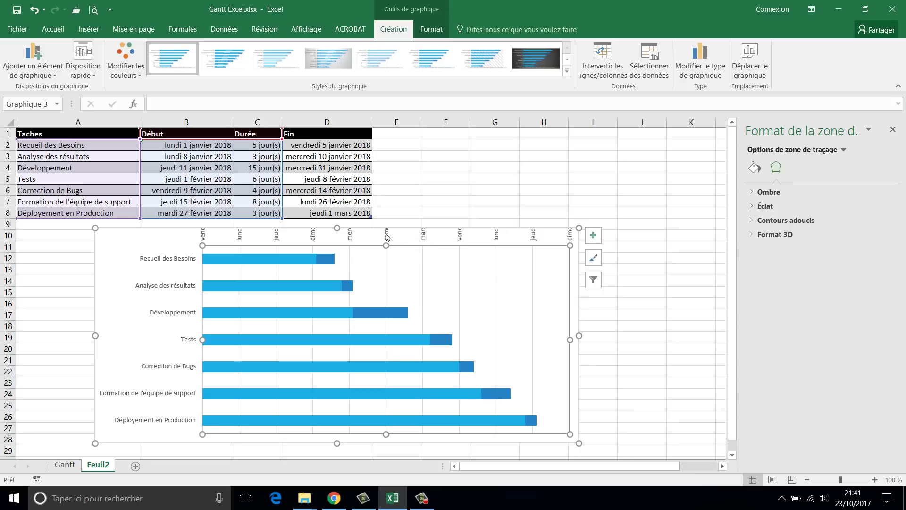
left_click_drag(388, 245, 384, 306)
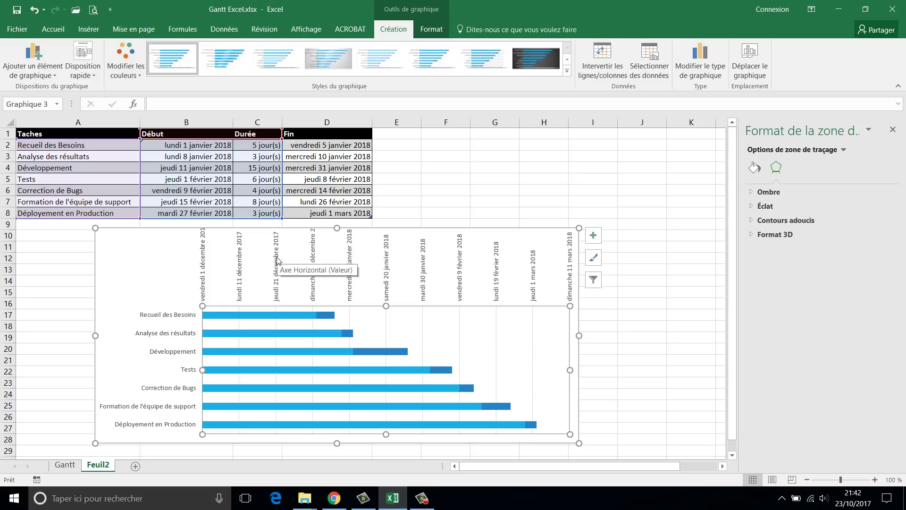
Apply the custom number format jjj jj mmm aaaa to the chart's date axis and shorten the year to give jjj jj mmm aa
left_click(258, 267)
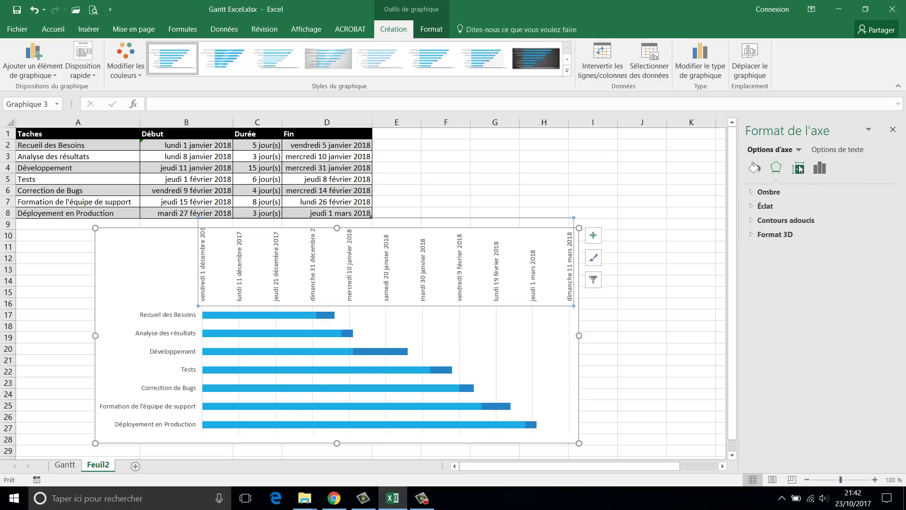
left_click(816, 169)
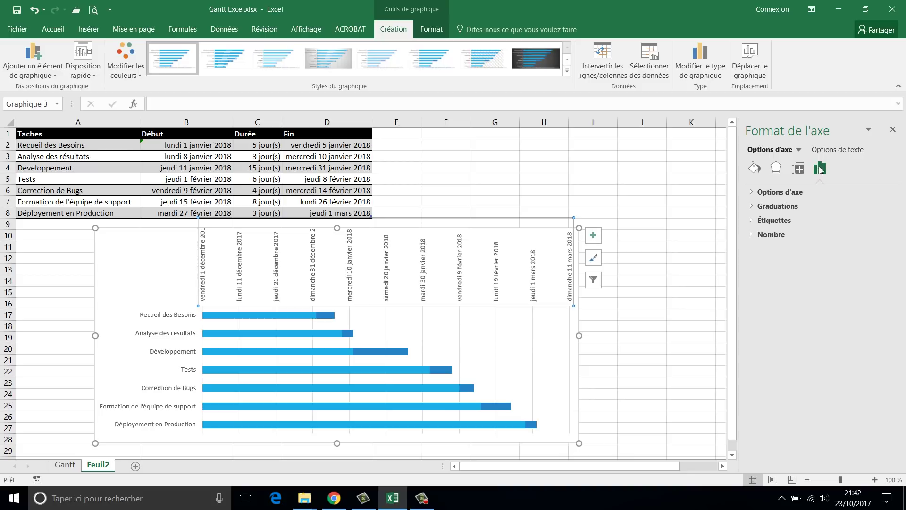
left_click(773, 235)
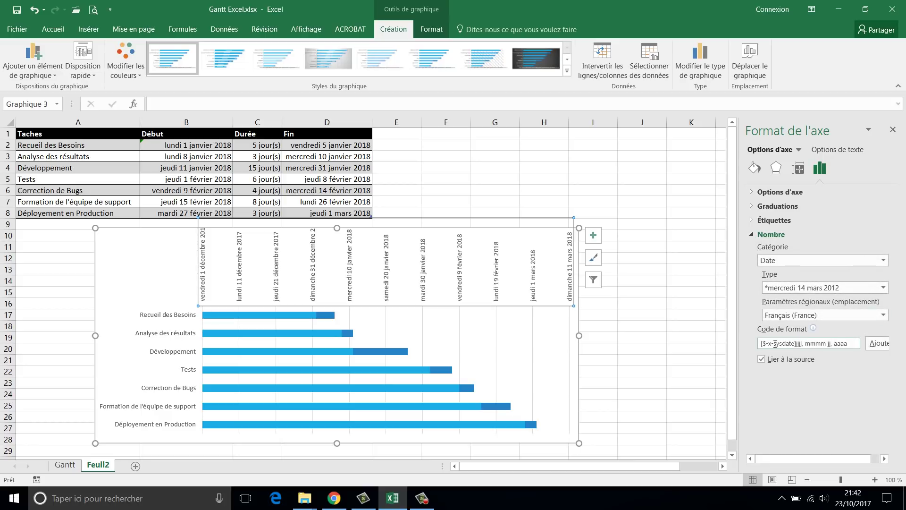
left_click_drag(855, 343, 740, 348)
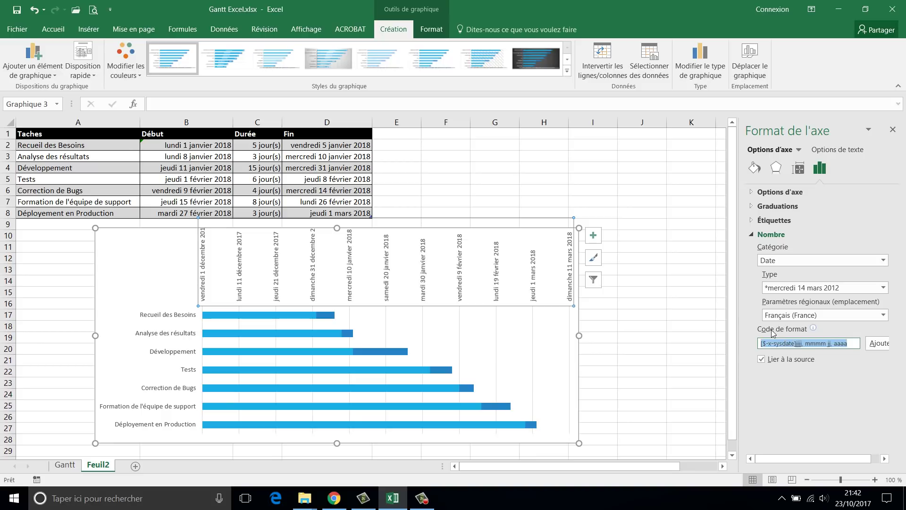
key("BackSpace")
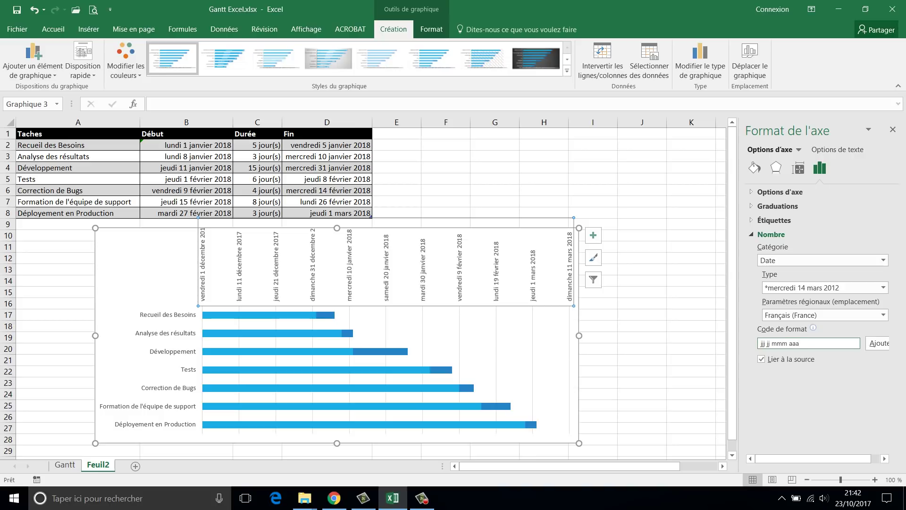
left_click(874, 347)
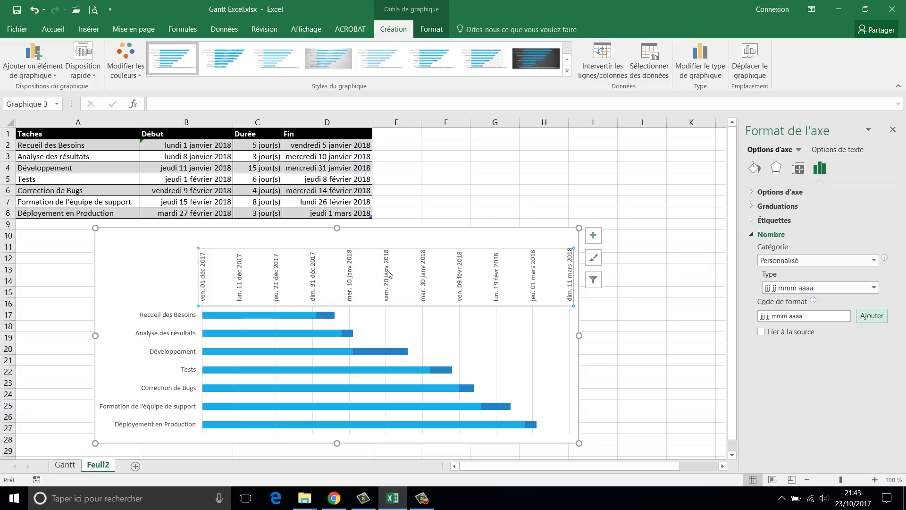
left_click(808, 316)
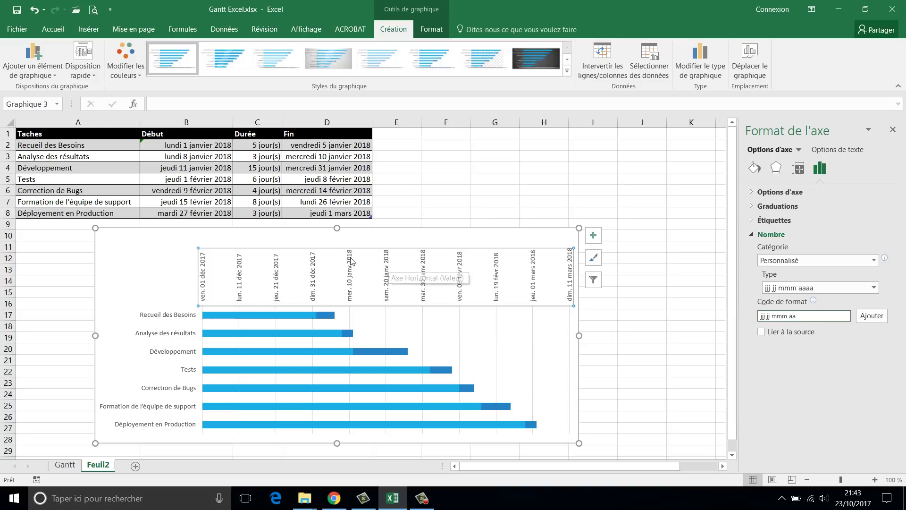
left_click(869, 320)
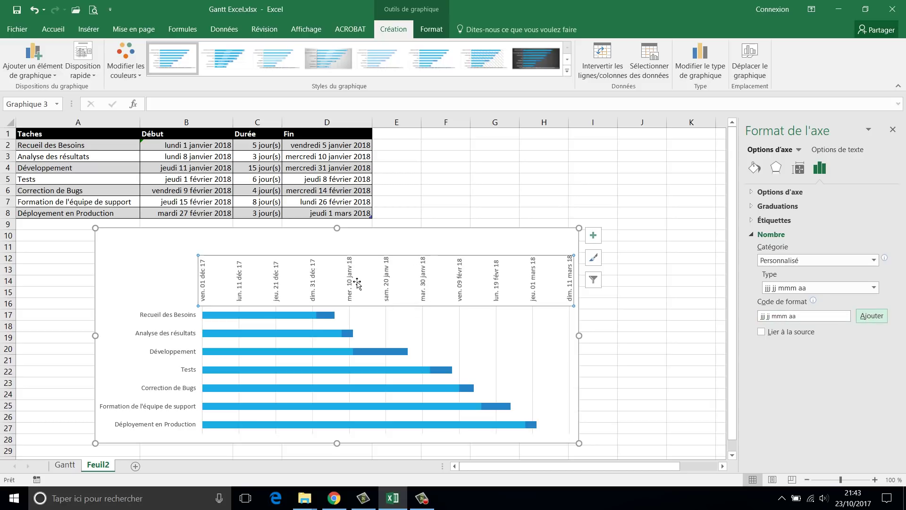
Extend the plot area upward to just below the shortened date labels and enlarge the whole chart from its lower-right corner
left_click(352, 319)
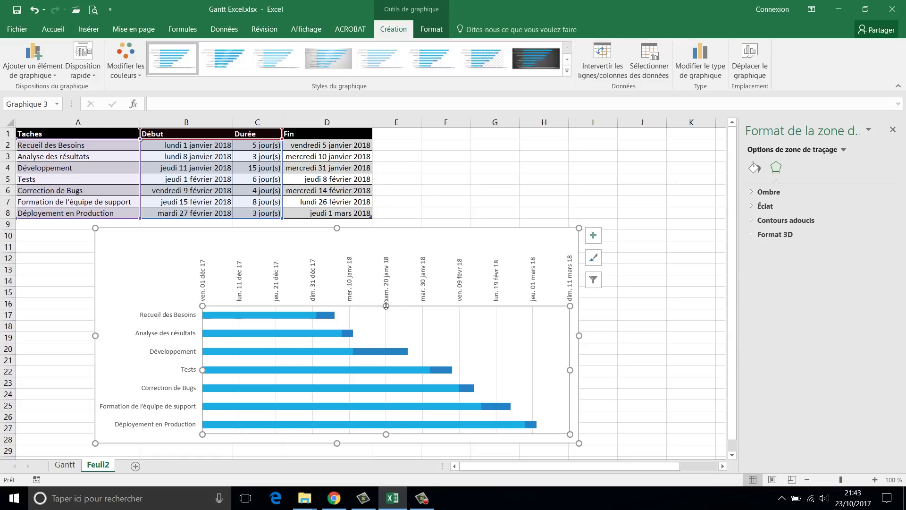
left_click_drag(386, 306, 385, 290)
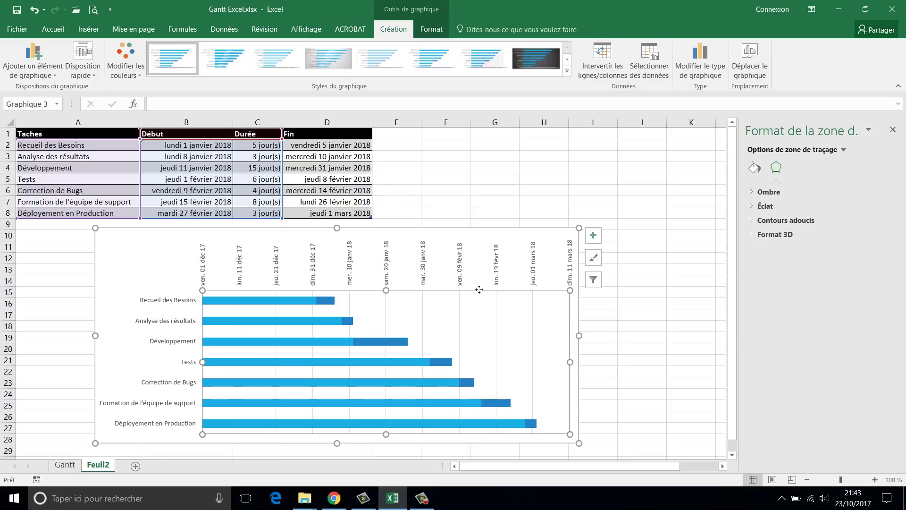
left_click(575, 447)
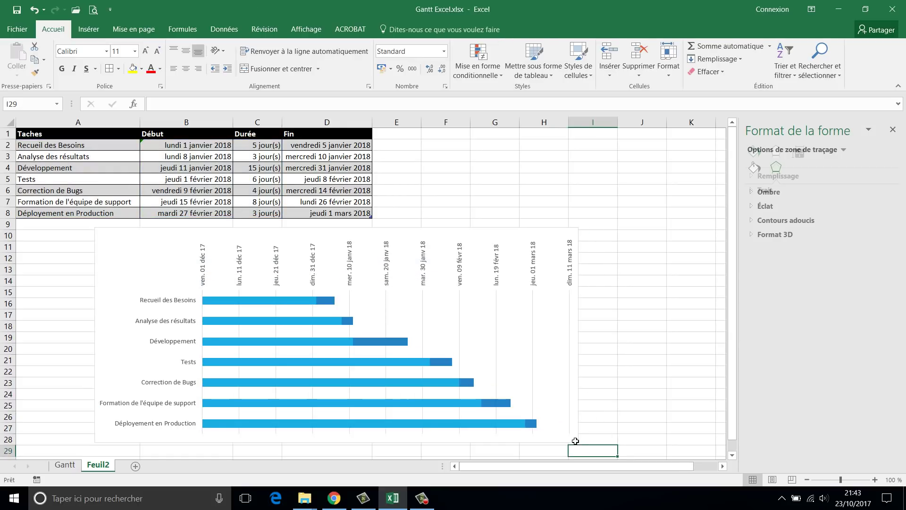
left_click(575, 441)
left_click_drag(579, 443, 598, 454)
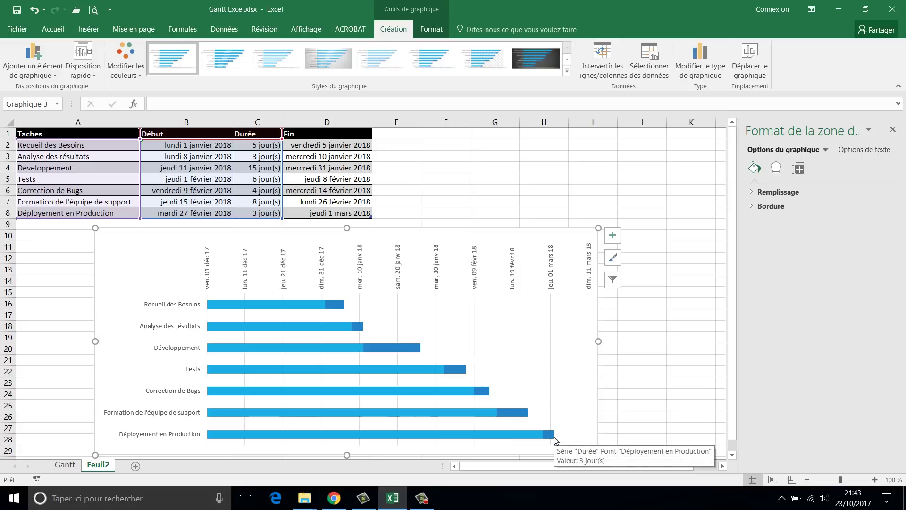
Remove the fill from the Début series bars so that only the Durée bars show
left_click(289, 307)
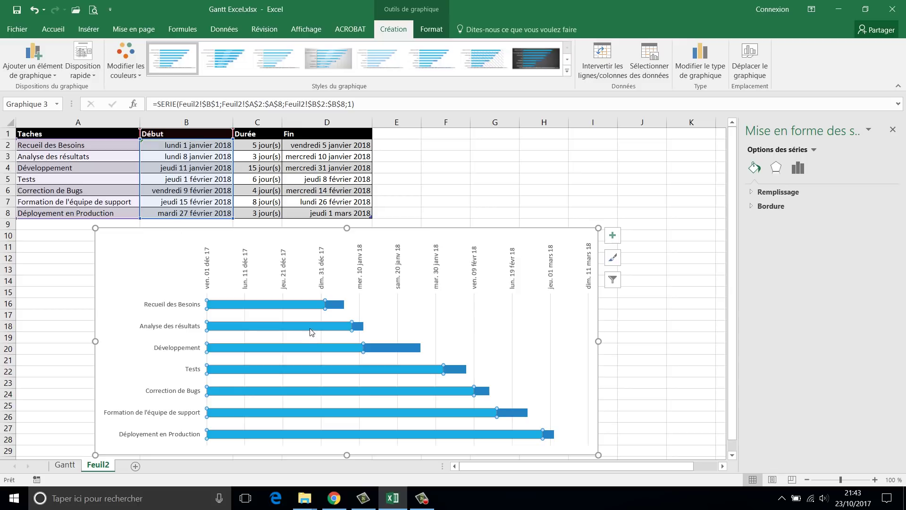
mouse_move(314, 329)
mouse_move(339, 305)
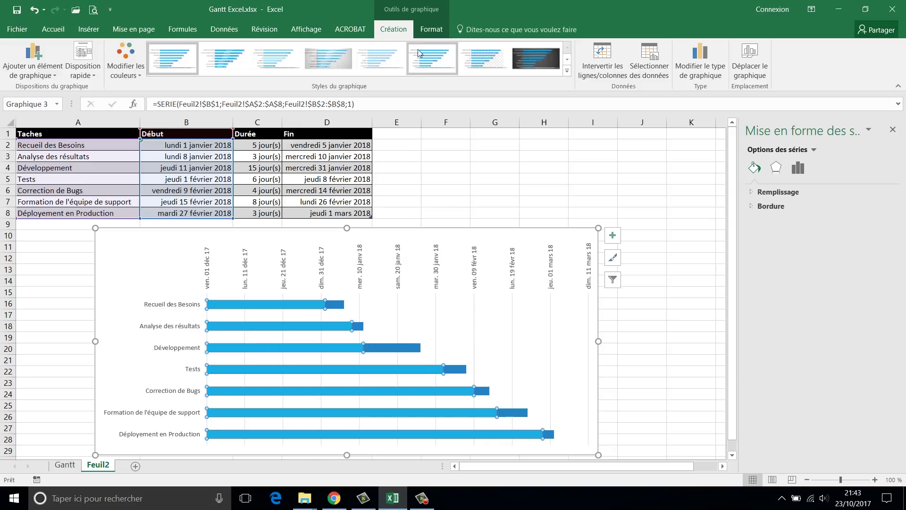
left_click(428, 31)
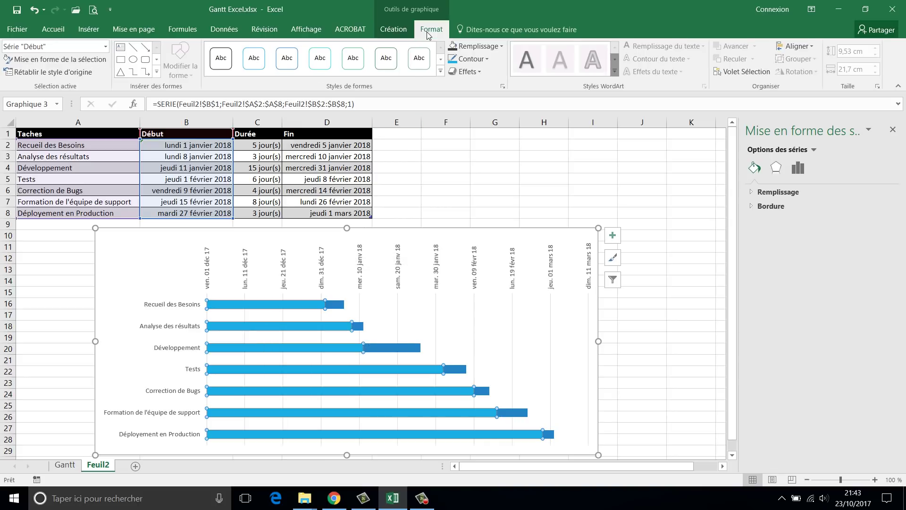
left_click(477, 46)
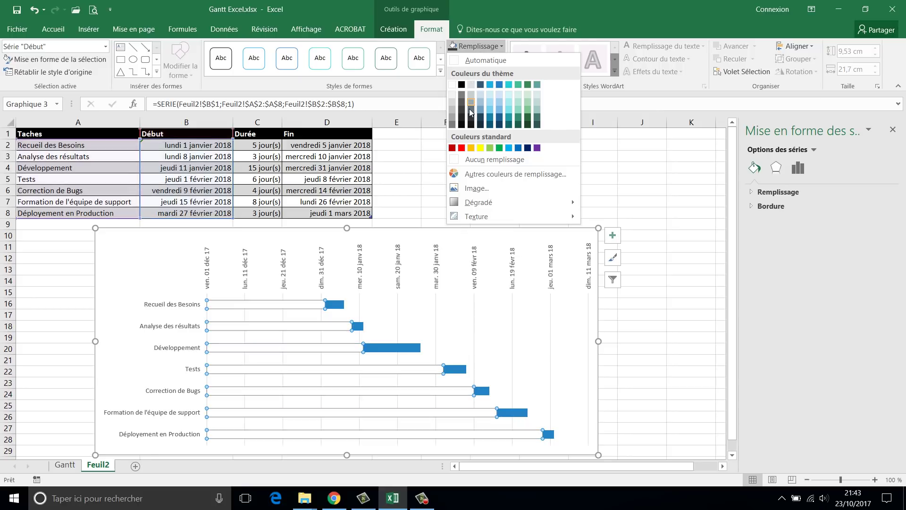
left_click(469, 160)
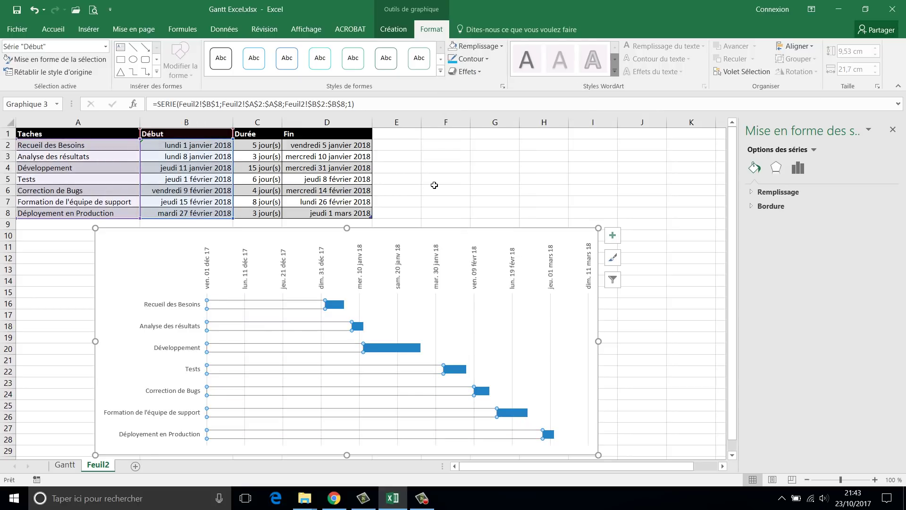
left_click(444, 206)
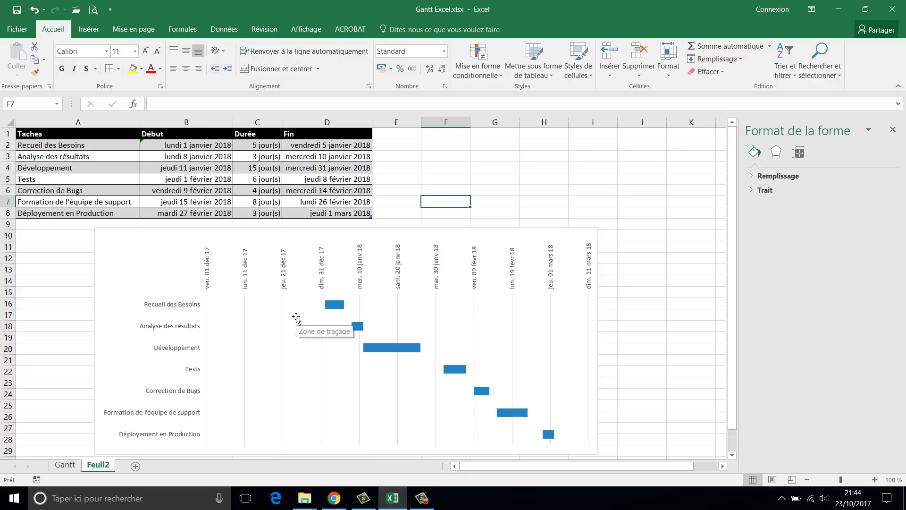
Copy the date axis's minimum bound and paste it into cell G3
double_click(323, 259)
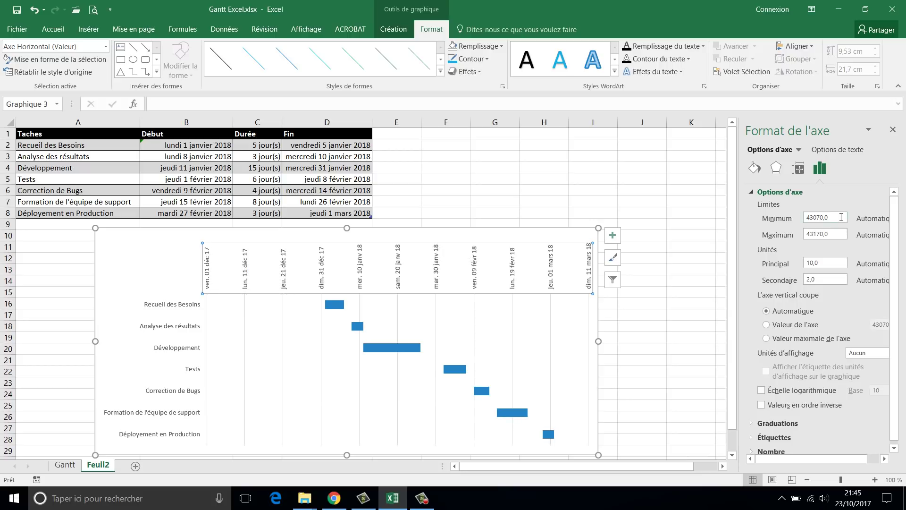
left_click_drag(841, 217, 804, 220)
right_click(822, 219)
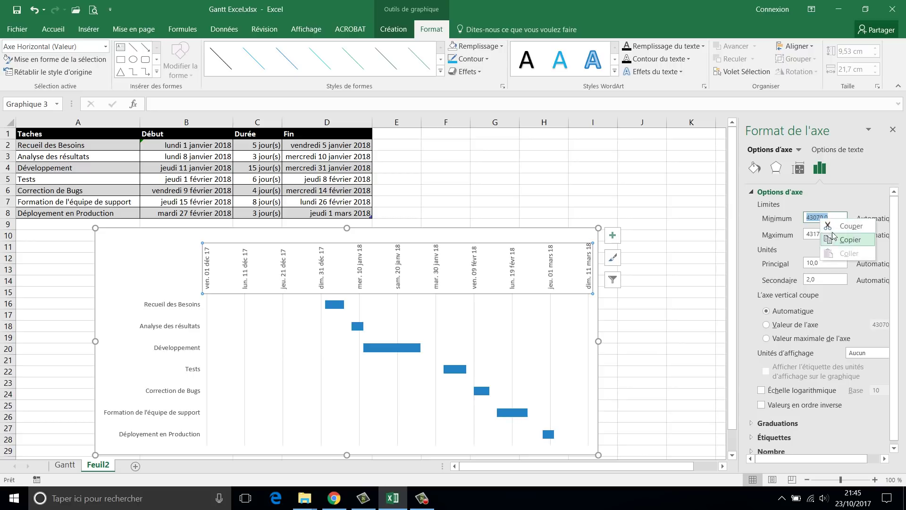
left_click(840, 240)
left_click(513, 162)
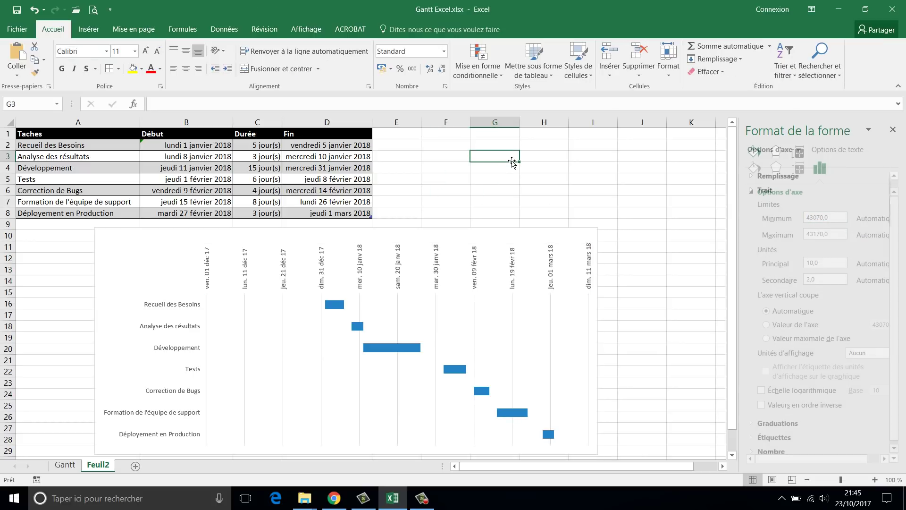
right_click(513, 162)
left_click(531, 207)
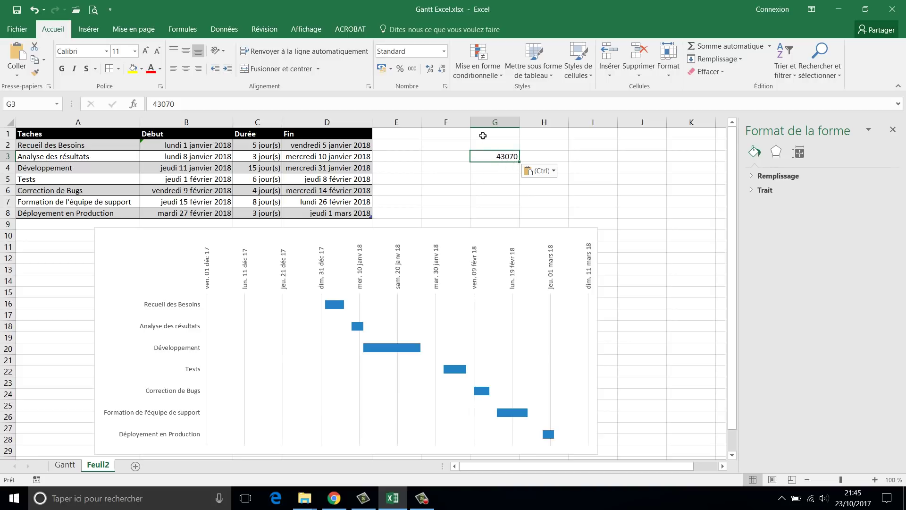
Format cell G3 as a short date to read the bound as a date, and clear the cell
left_click(444, 51)
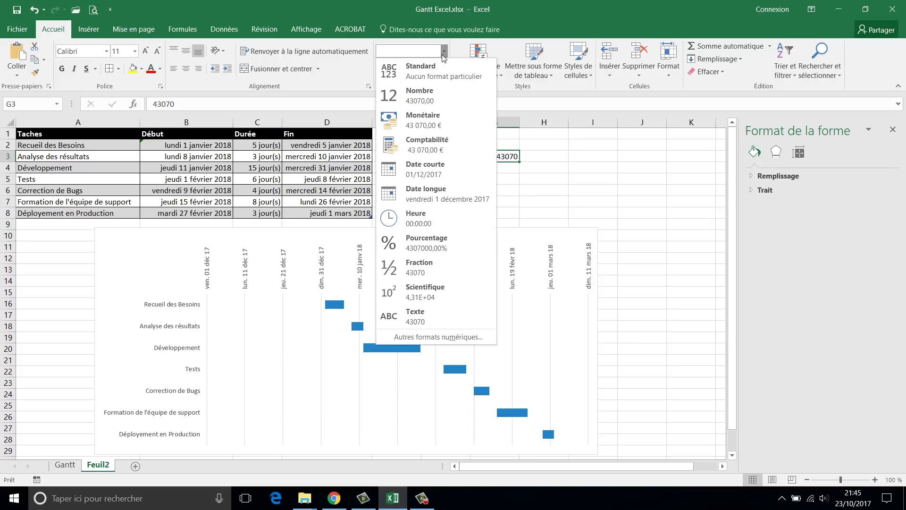
left_click(446, 174)
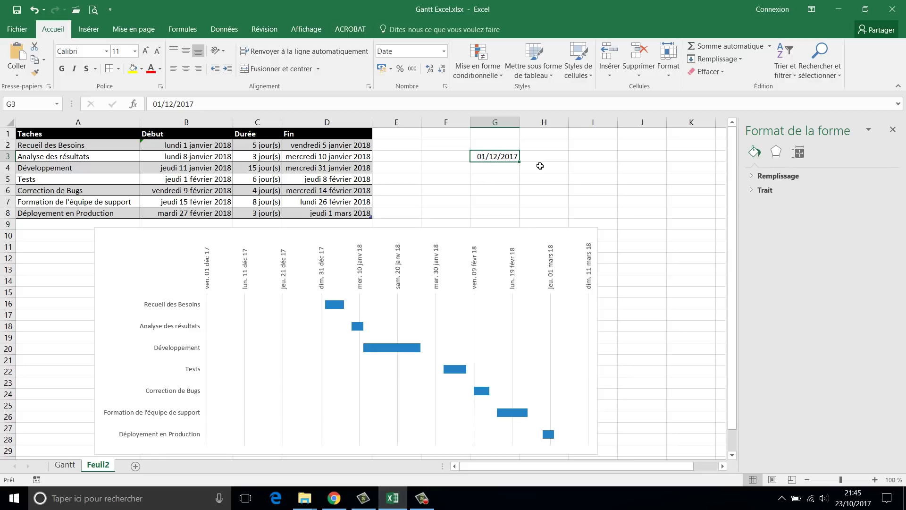
key("Delete")
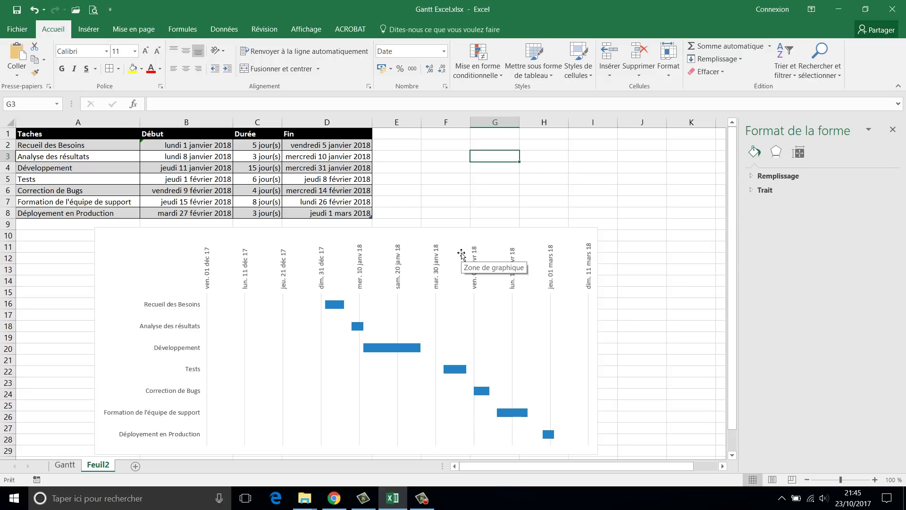
Set the date axis's minimum bound to 1 January 2018 (43101) and its maximum bound to 01/03/18
left_click(437, 255)
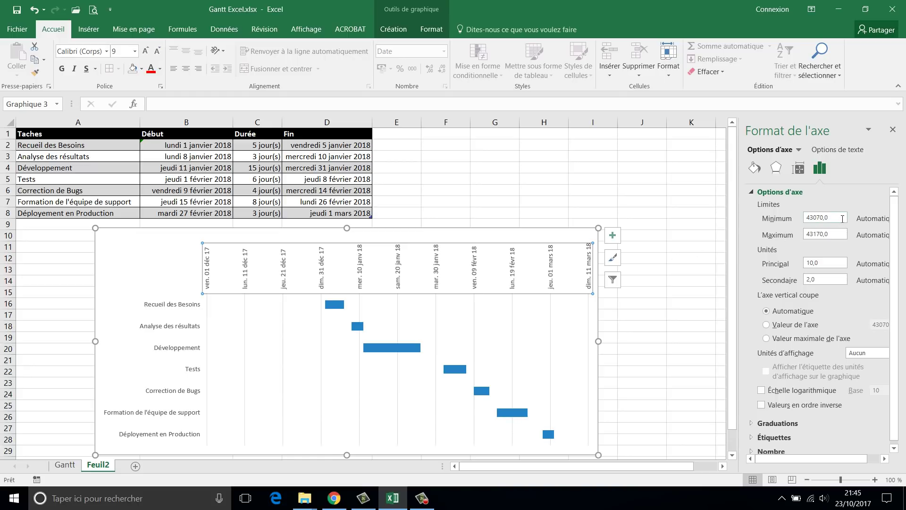
left_click_drag(843, 218, 764, 215)
type("01")
key("Return")
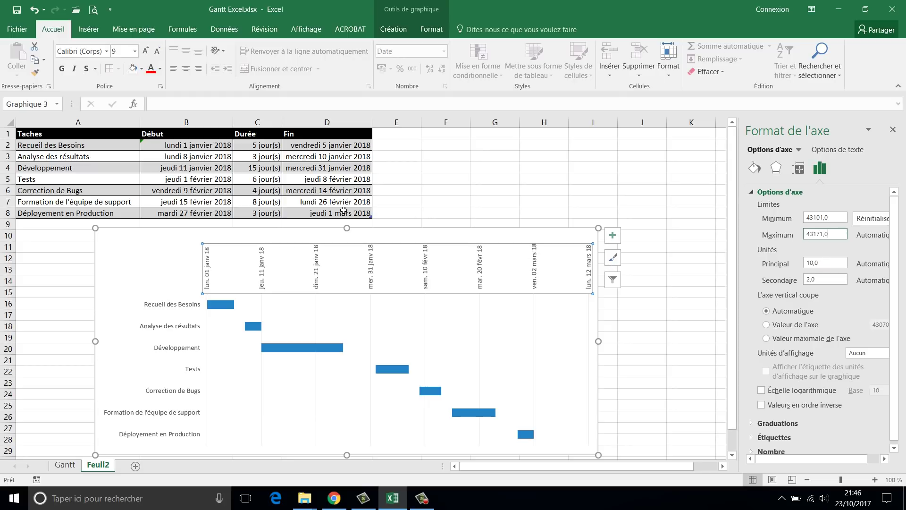
double_click(819, 234)
type("0")
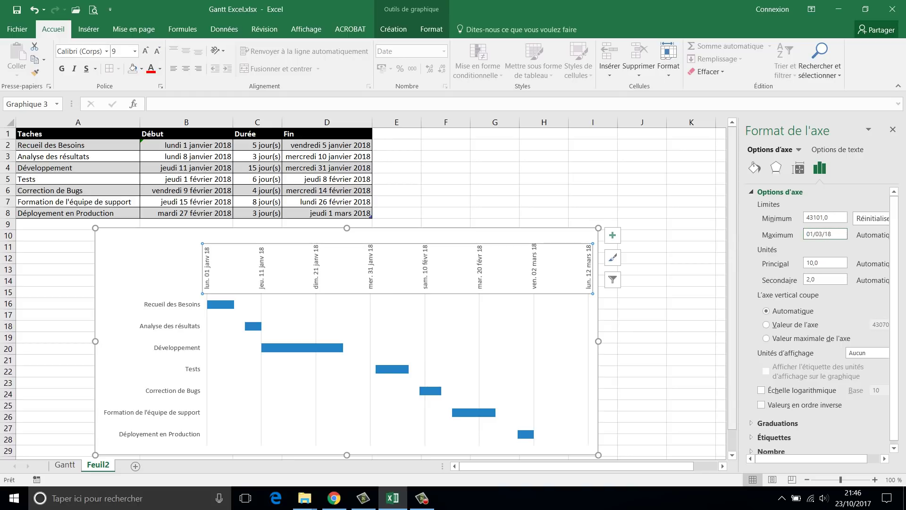
type("1/03/18")
key("Return")
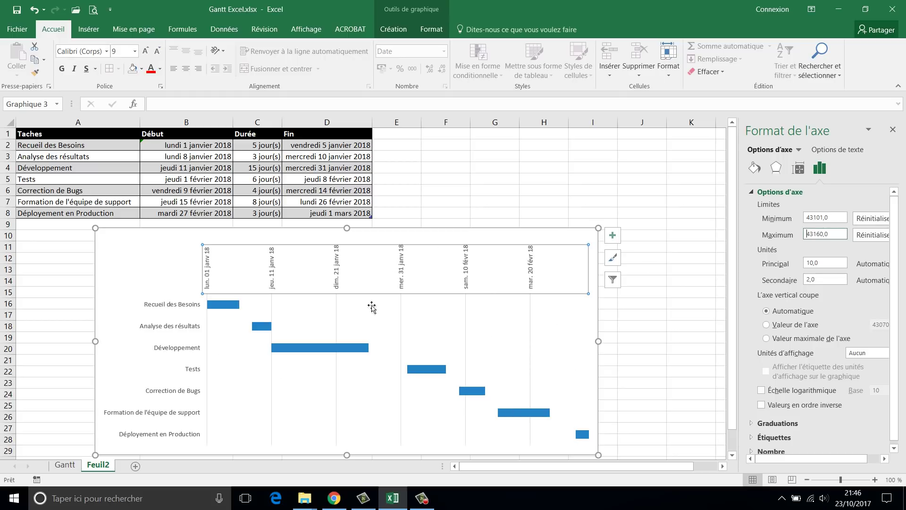
Set the date axis's major unit to 3 days
scroll(445, 309, "down", 1)
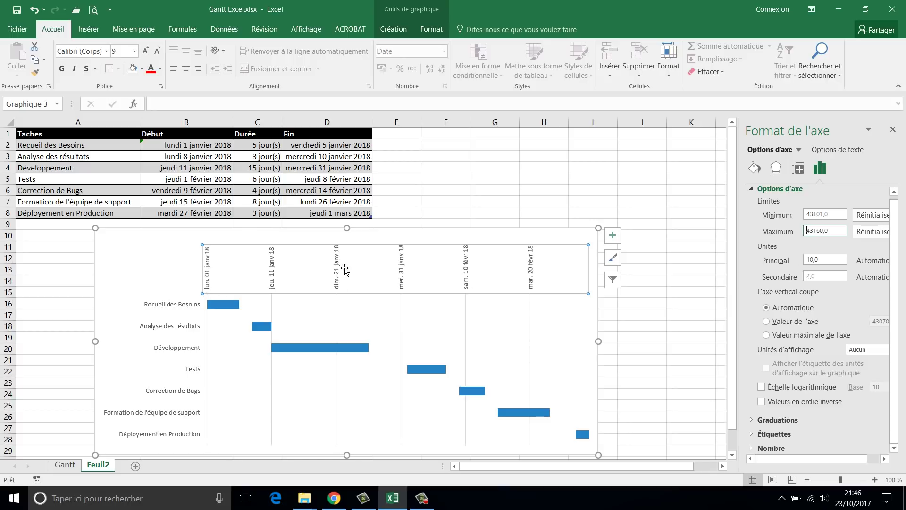
left_click(829, 259)
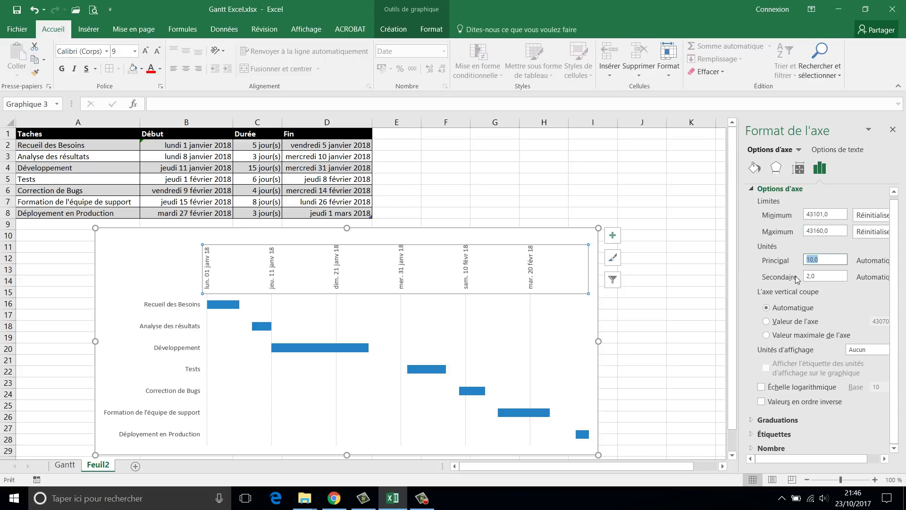
type("3")
left_click(826, 275)
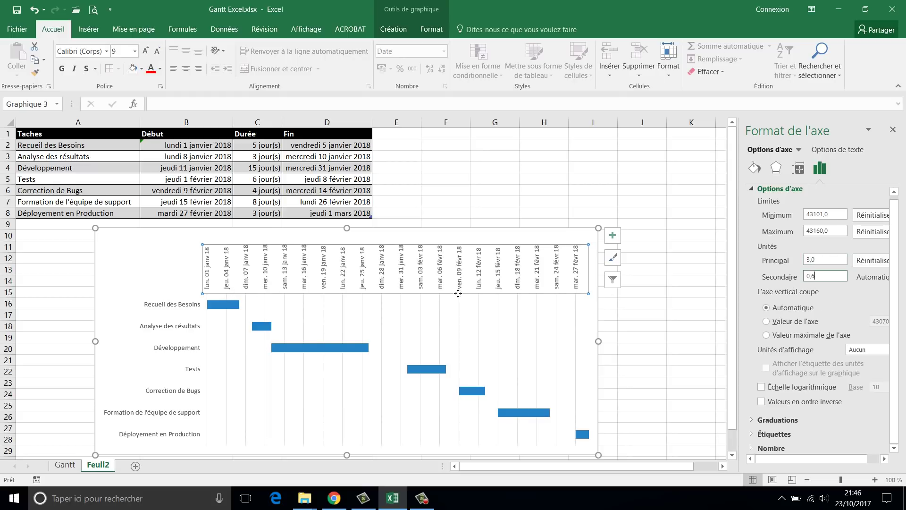
Set the date axis's major unit to 2 days and its minor unit to 1 day
double_click(819, 256)
type("2")
left_click(825, 272)
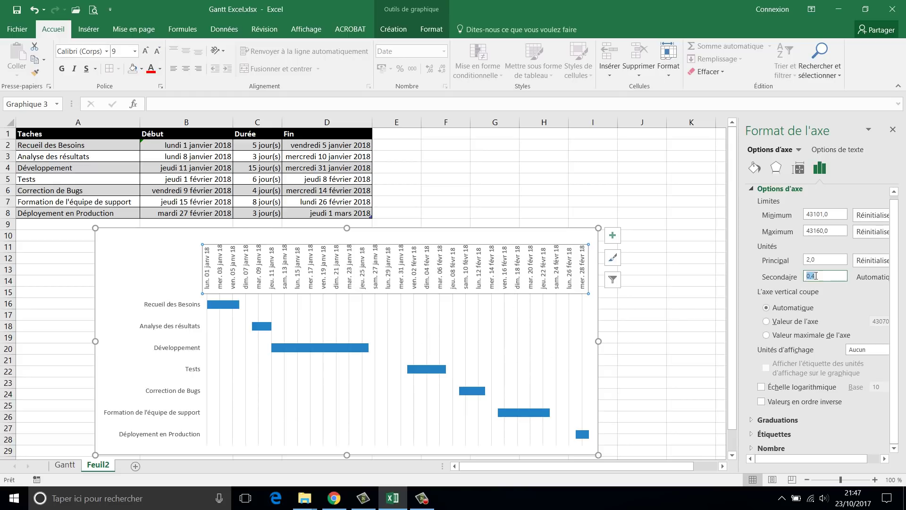
type("1")
left_click(814, 265)
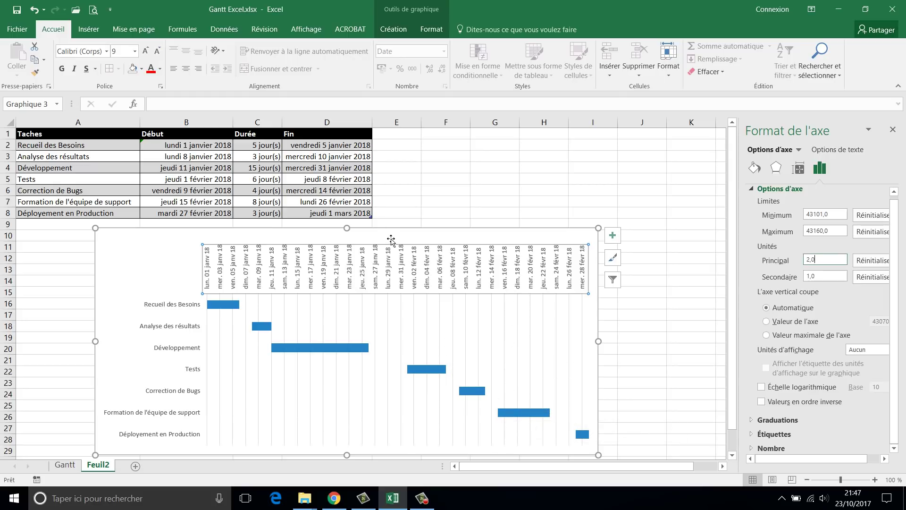
Add primary minor vertical gridlines to the Gantt chart
left_click(400, 31)
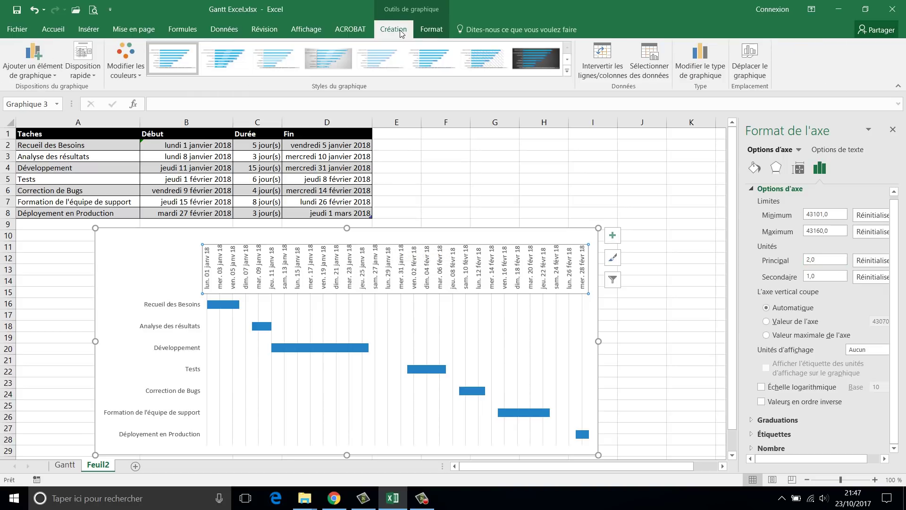
left_click(45, 64)
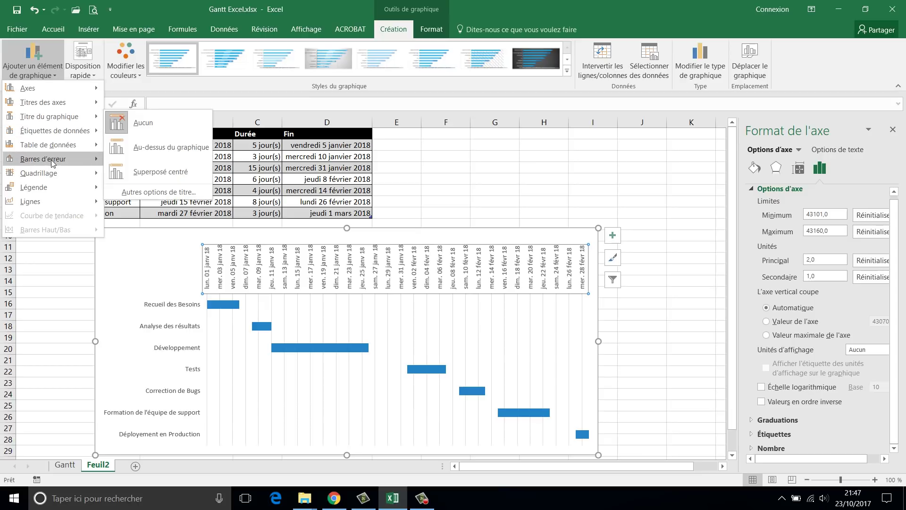
mouse_move(53, 176)
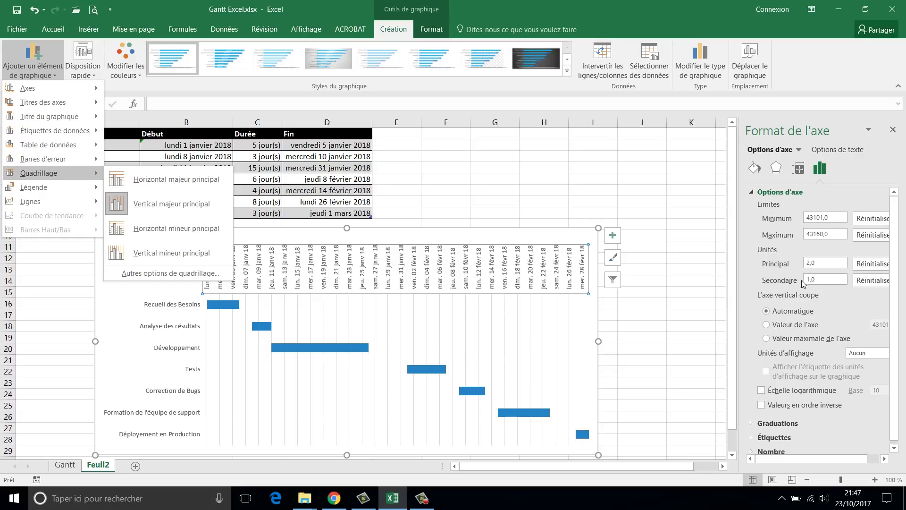
left_click(163, 254)
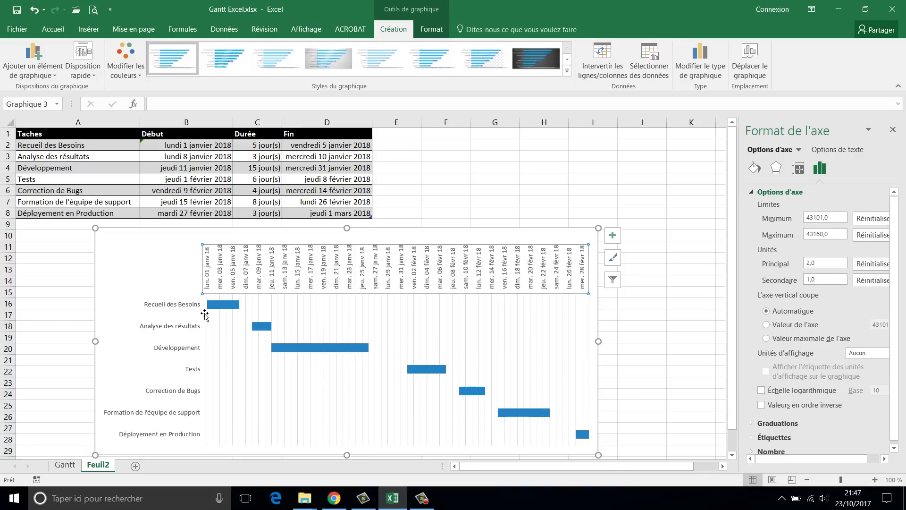
Thicken the task bars by reducing the gap width of the Durée series to 60 %
mouse_move(226, 309)
right_click(232, 306)
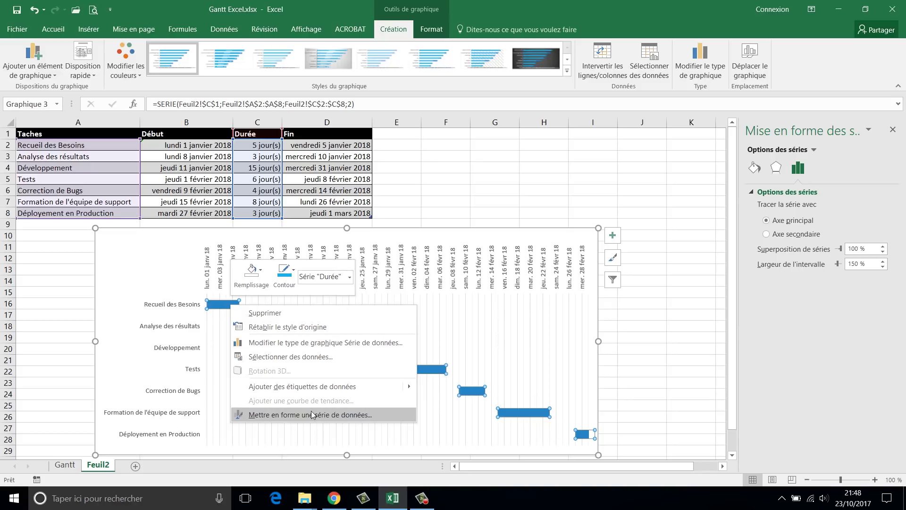
left_click(333, 415)
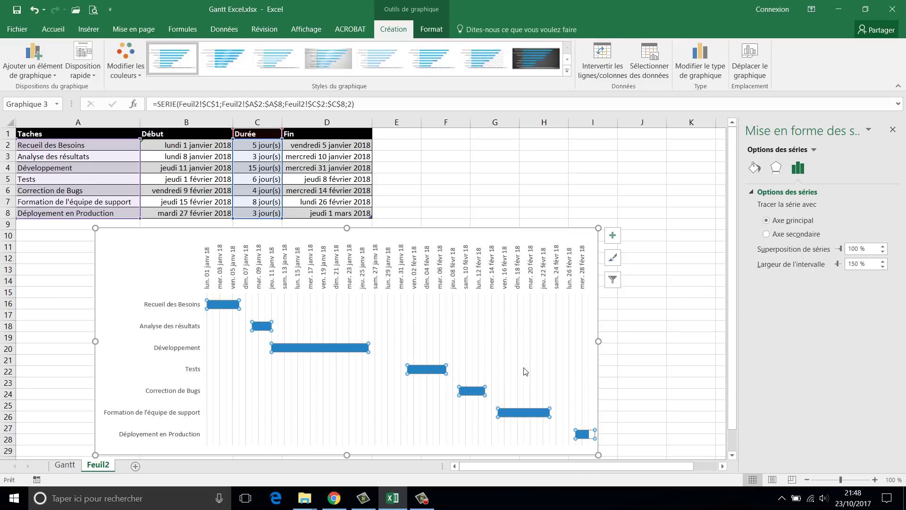
left_click(882, 266)
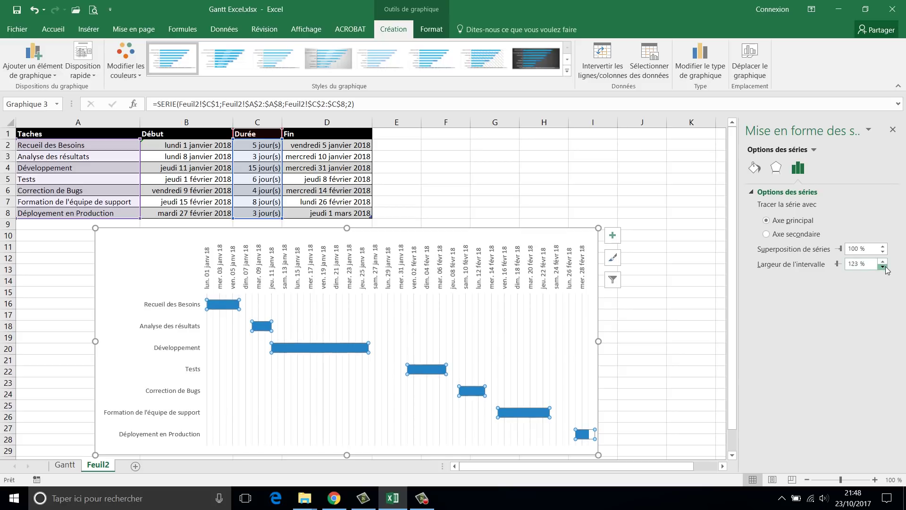
left_click(882, 267)
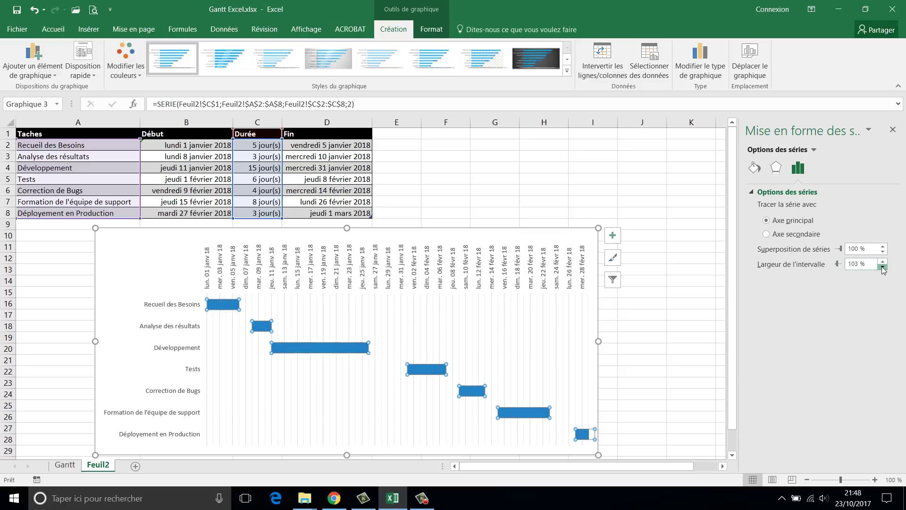
left_click(882, 267)
left_click(882, 266)
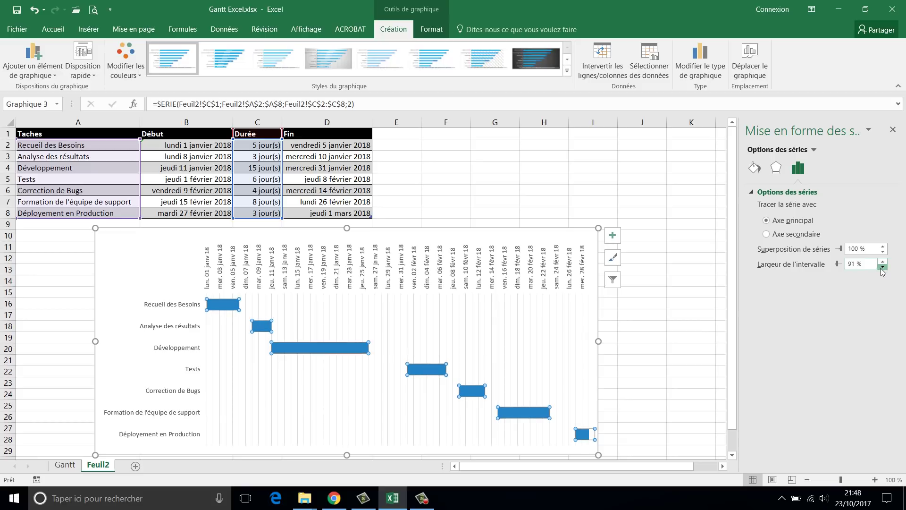
left_click(882, 266)
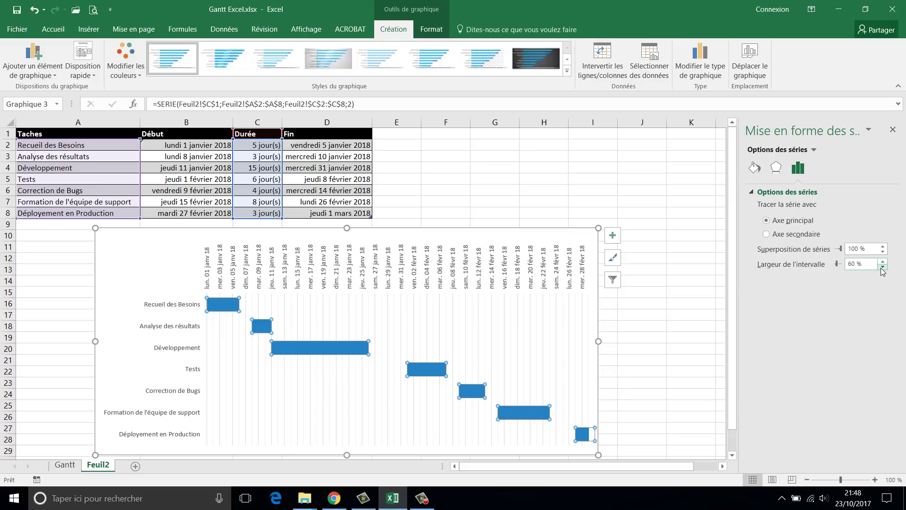
left_click(261, 311)
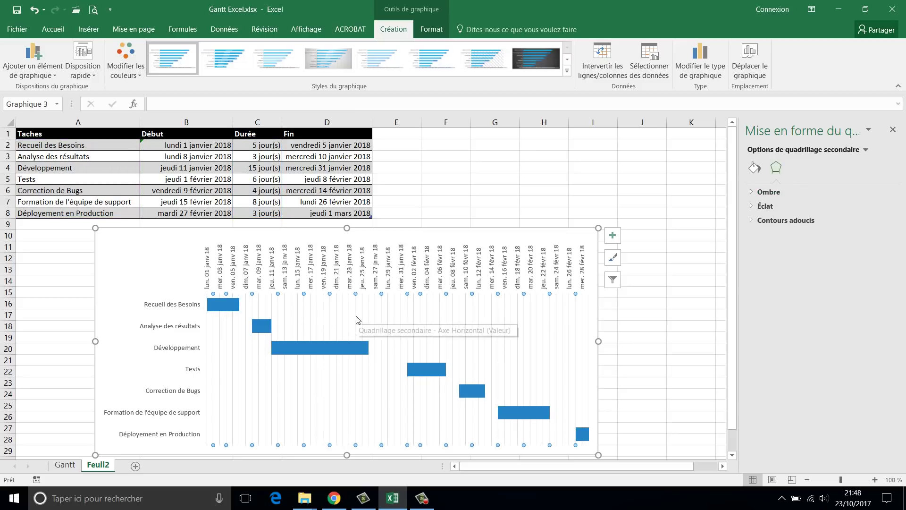
Add centred data labels to the Durée bars to show each task's duration
left_click(267, 324)
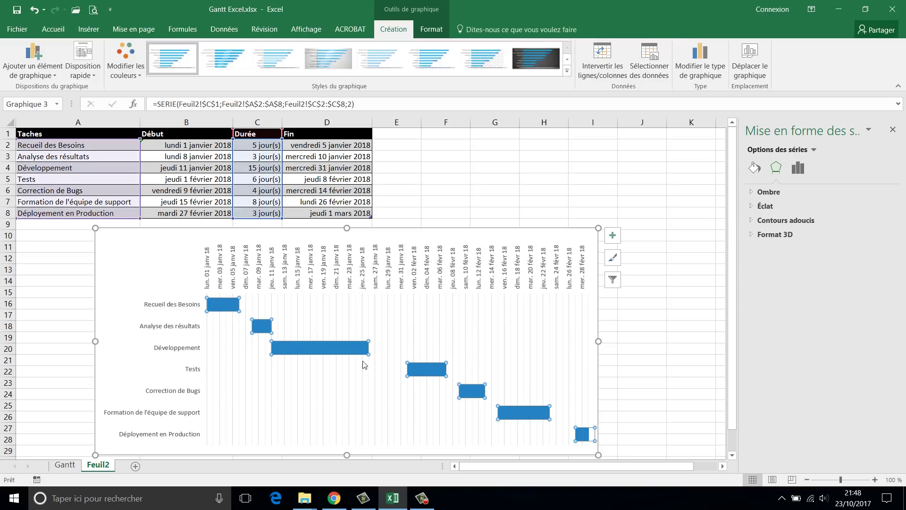
left_click(55, 70)
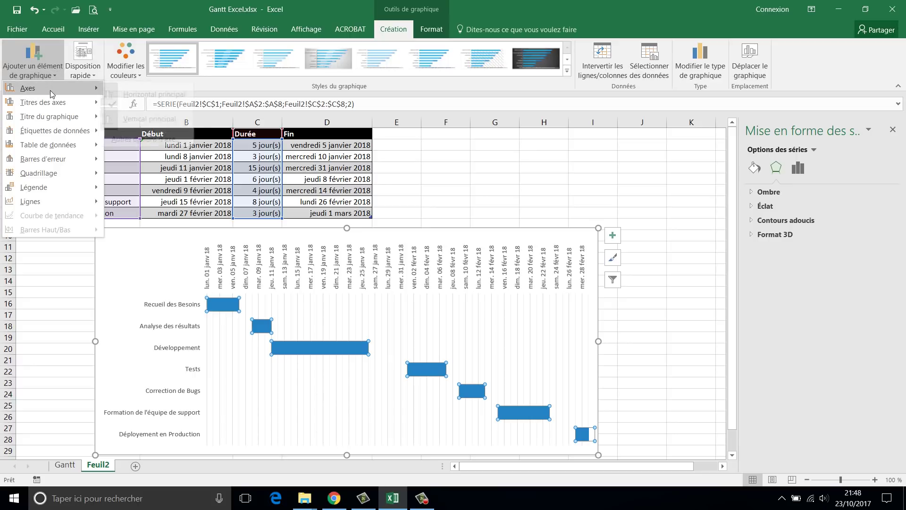
mouse_move(53, 135)
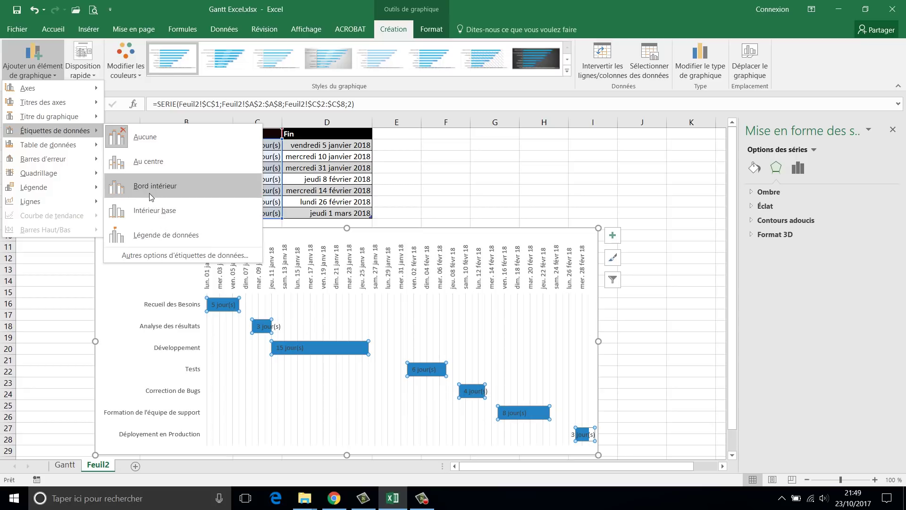
left_click(142, 161)
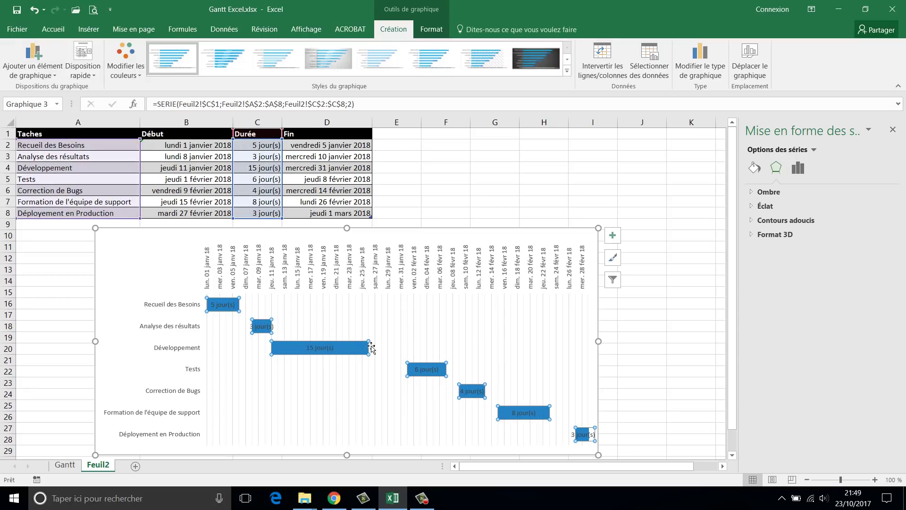
left_click(371, 305)
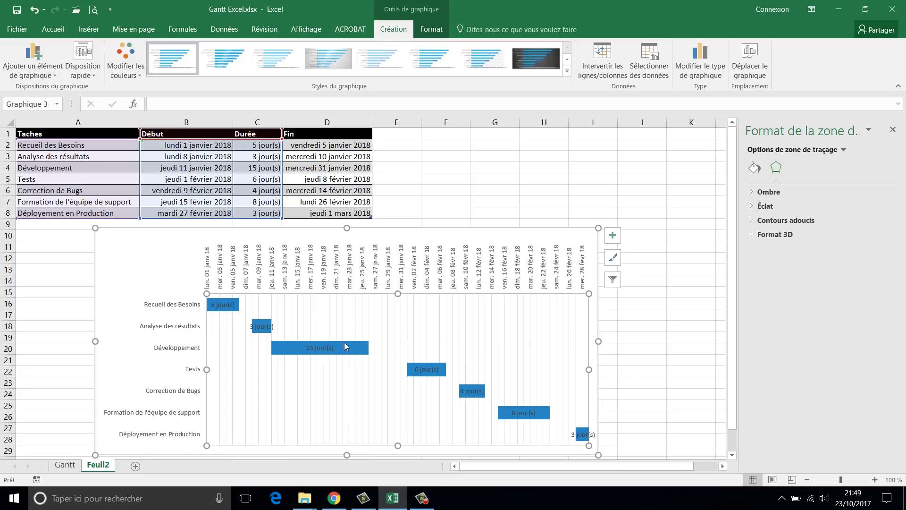
Format the duration data labels as white, bold text at size 10
left_click(327, 348)
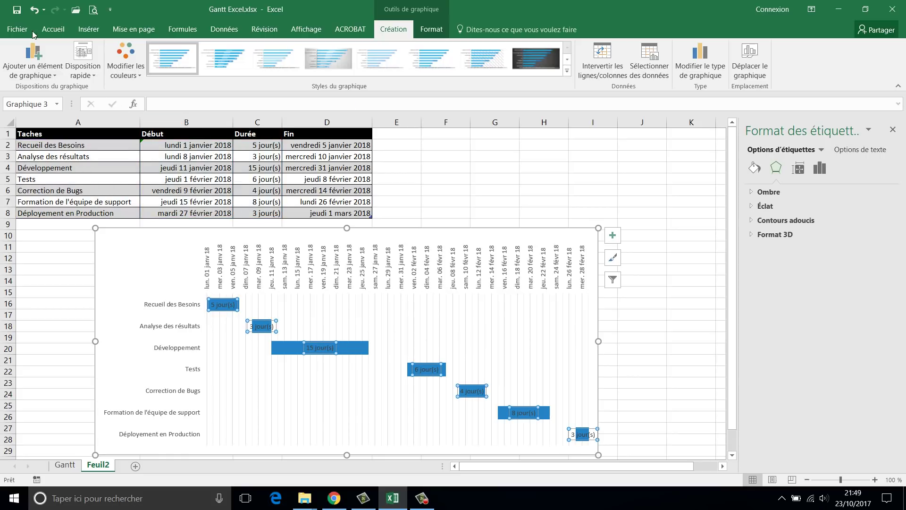
left_click(53, 30)
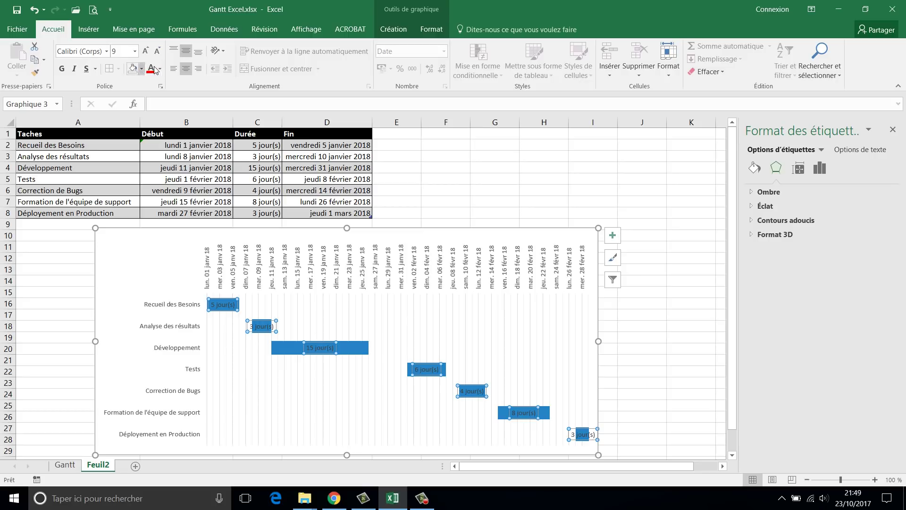
left_click(160, 69)
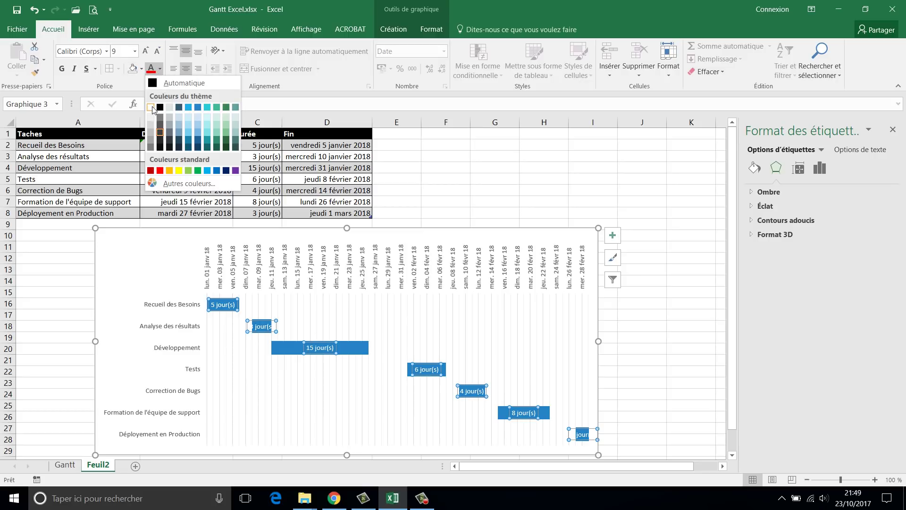
left_click(152, 108)
left_click(61, 69)
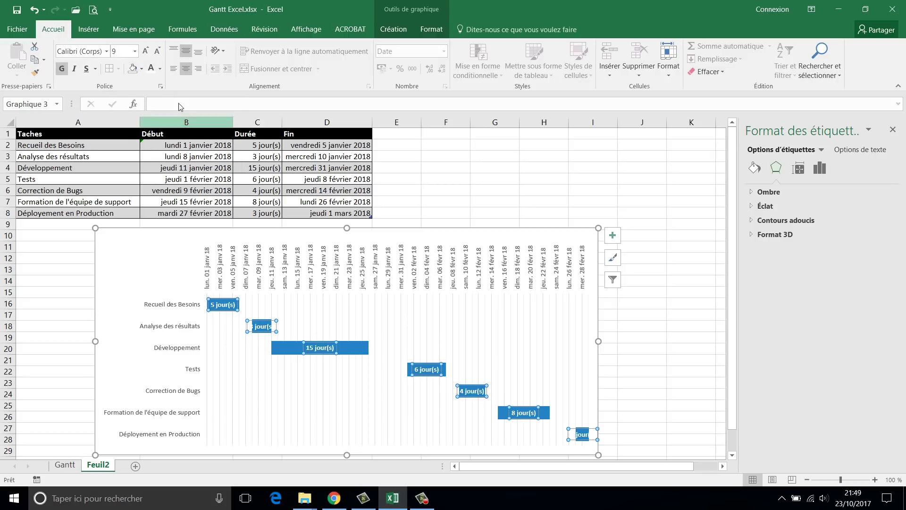
left_click(146, 51)
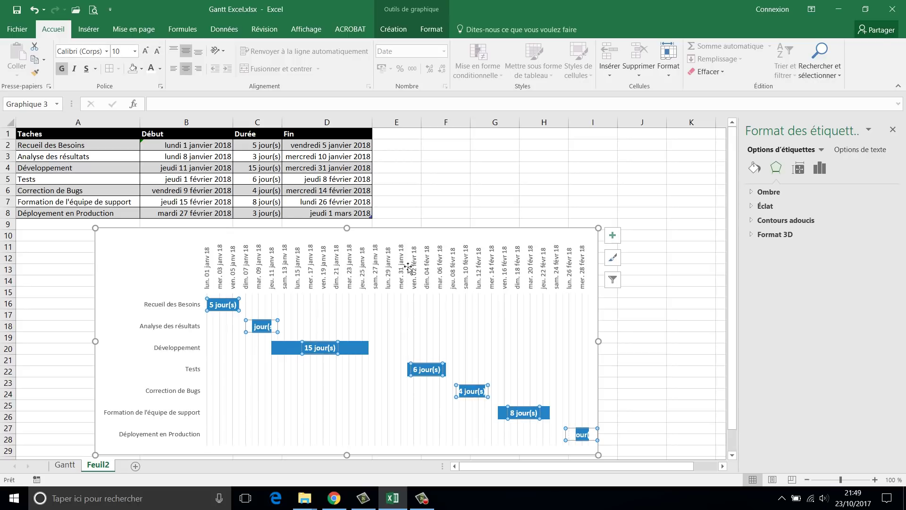
left_click(398, 307)
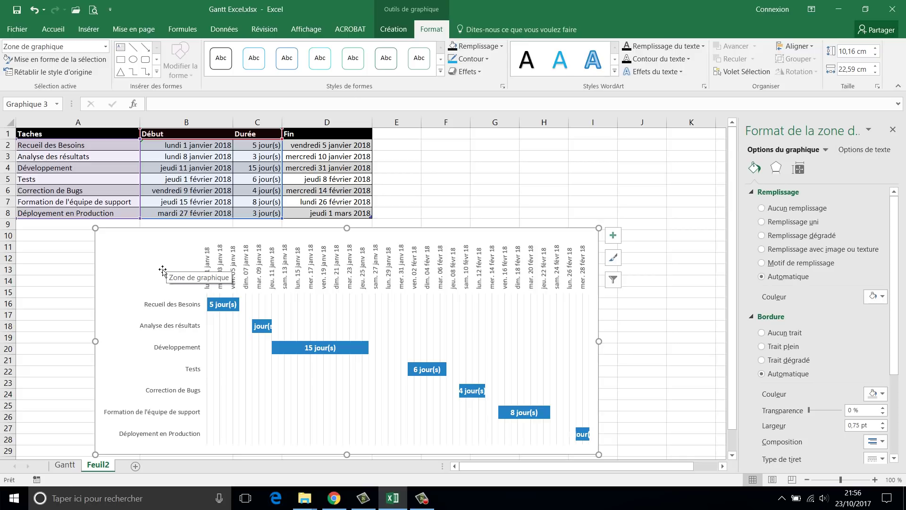
Apply the dark chart style Style 8 to the Gantt chart
left_click(388, 31)
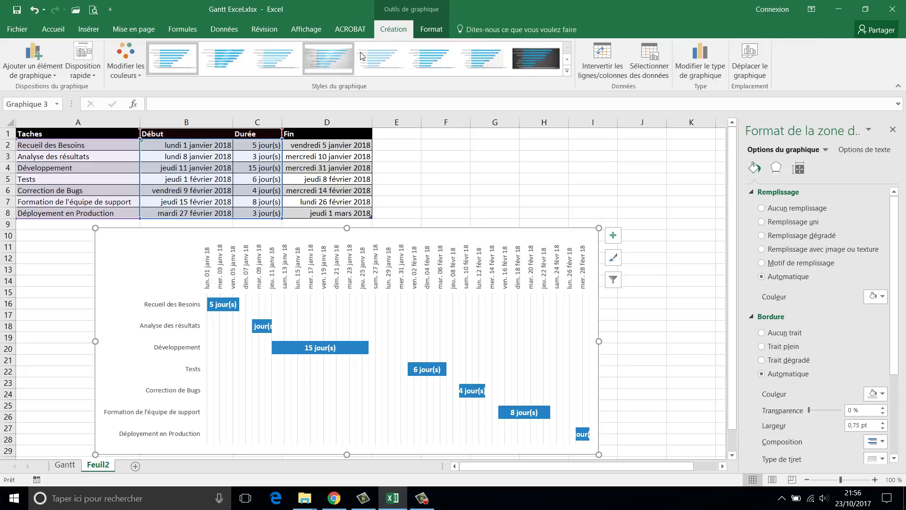
left_click(567, 71)
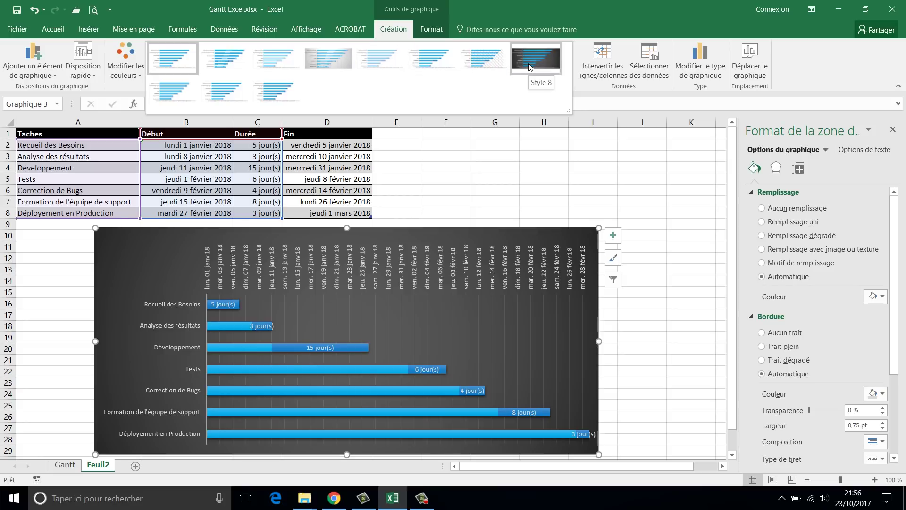
left_click(530, 67)
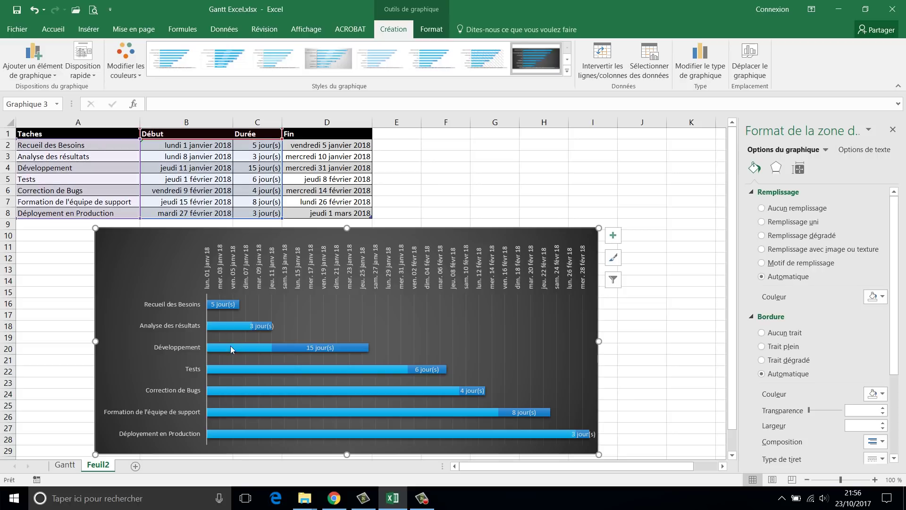
Hide the Début bars again by removing both the fill and the shadow from that series
left_click(245, 346)
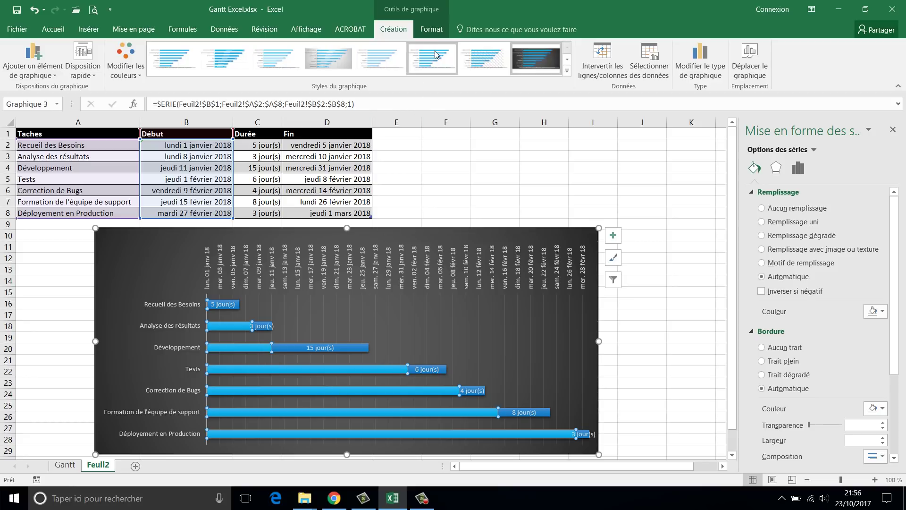
left_click(431, 29)
left_click(476, 46)
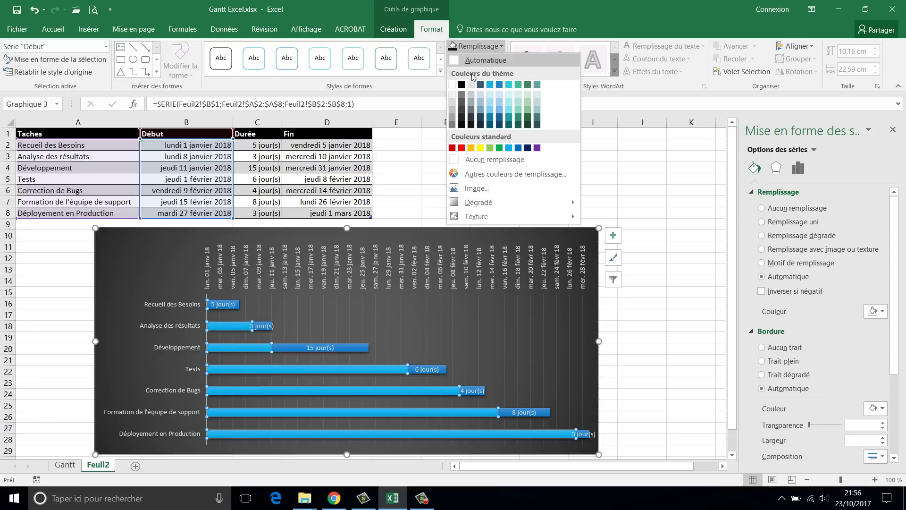
left_click(486, 160)
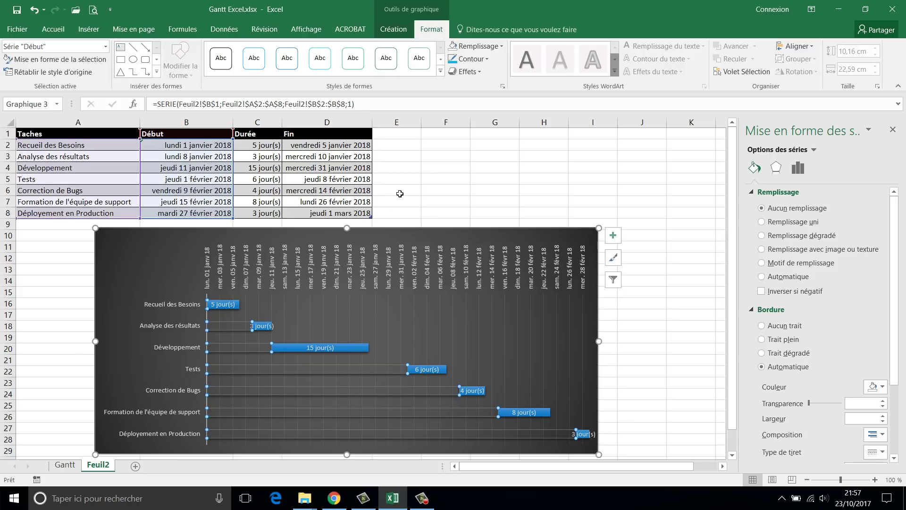
left_click(467, 71)
mouse_move(486, 119)
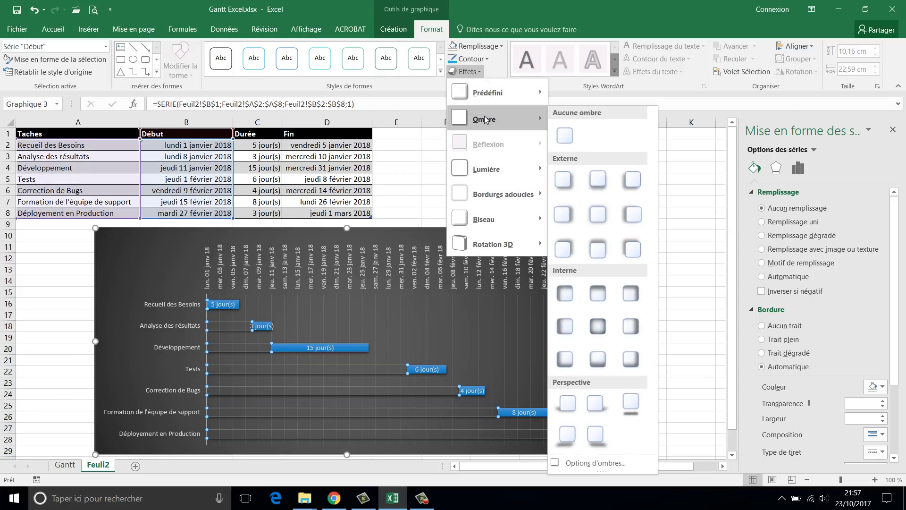
left_click(575, 137)
left_click(389, 346)
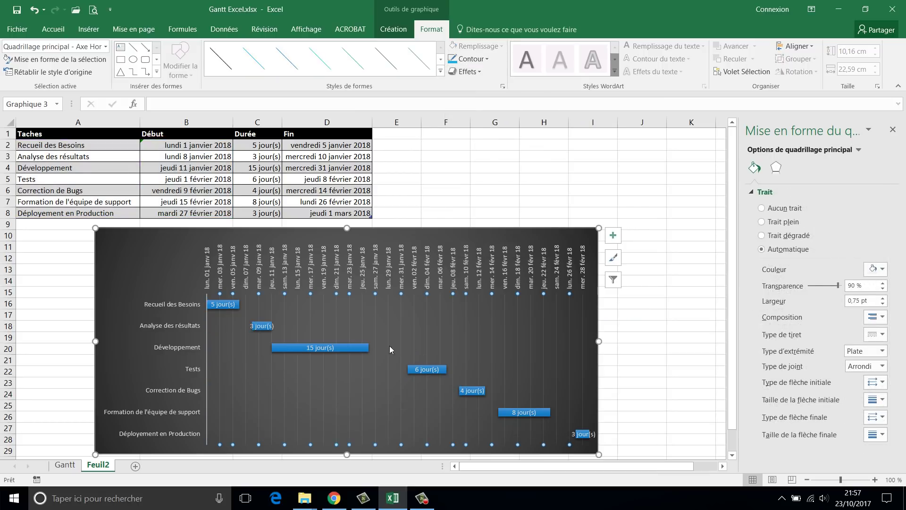
Set the gap width of the Durée series to 50 %
left_click(348, 346)
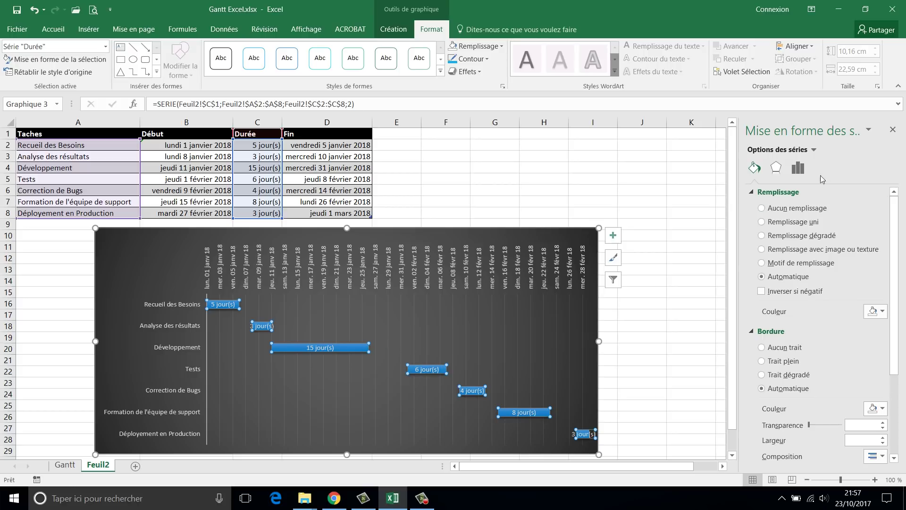
left_click(799, 172)
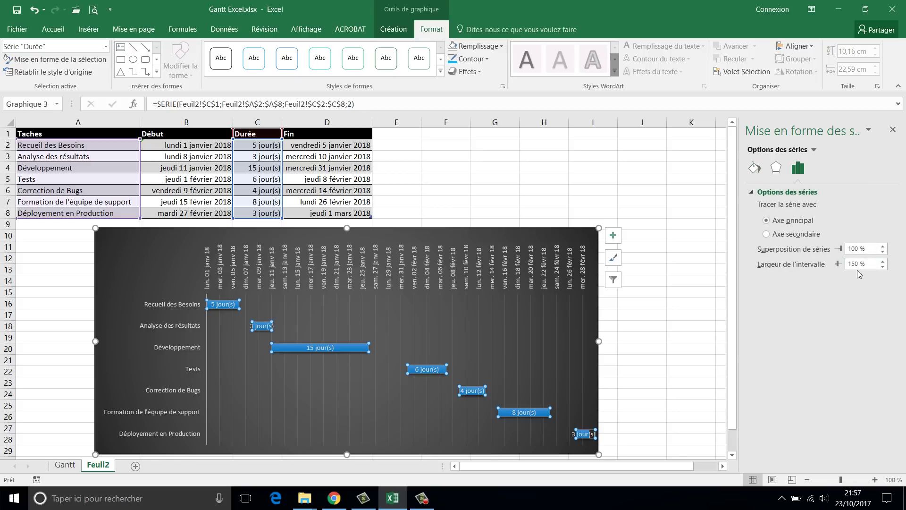
left_click(863, 264)
type("50")
key("Return")
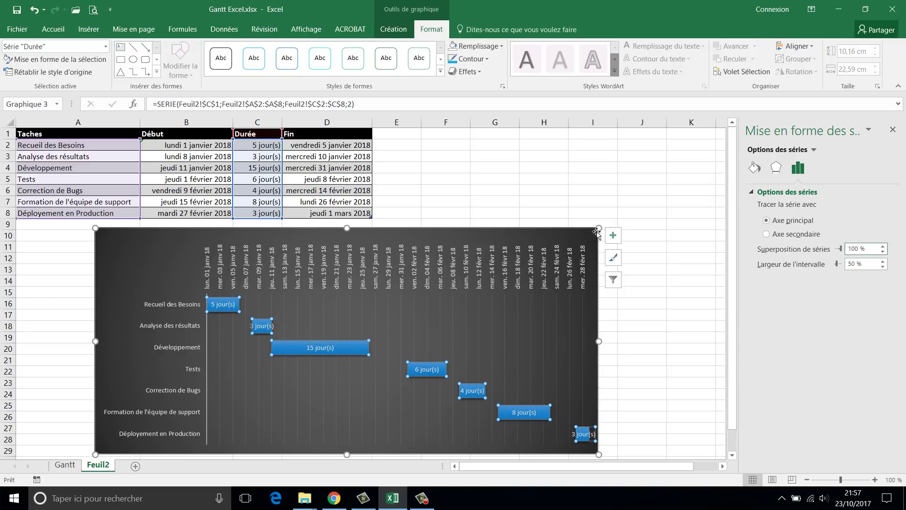
Enlarge the Gantt chart to about 10.27 cm high and 26.95 cm wide
left_click_drag(598, 228, 671, 226)
left_click_drag(671, 343, 696, 340)
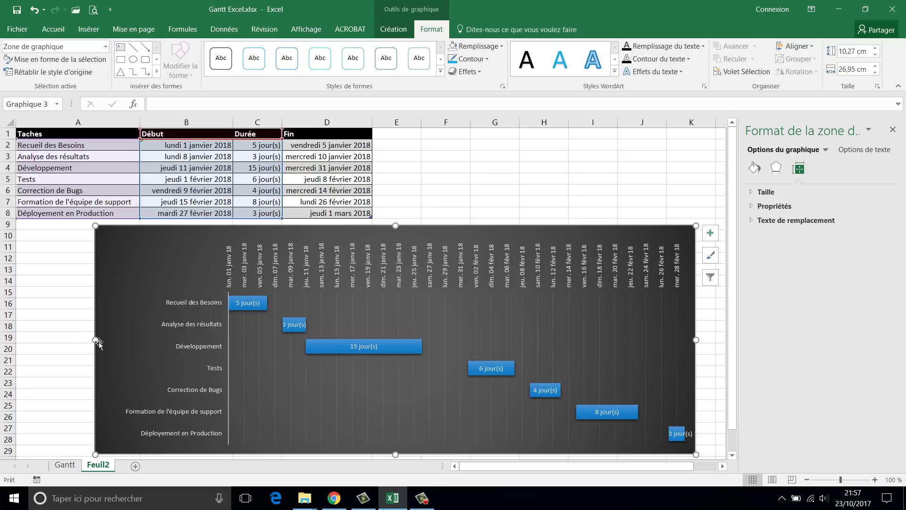
left_click_drag(95, 341, 78, 340)
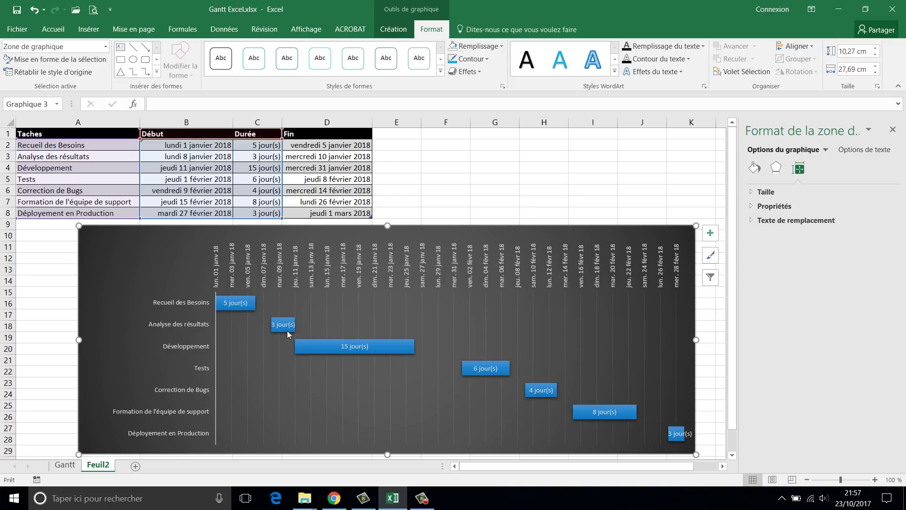
mouse_move(287, 331)
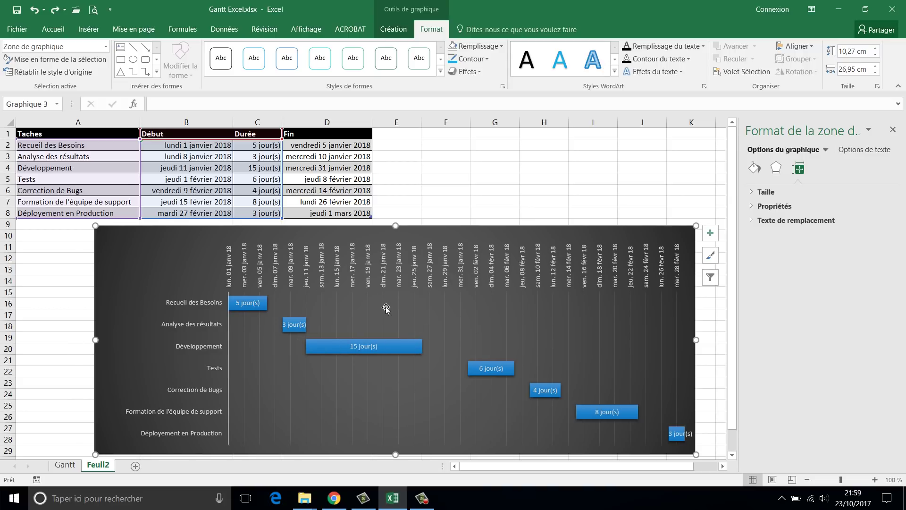
Reduce the font size of the duration data labels to 7
left_click(295, 325)
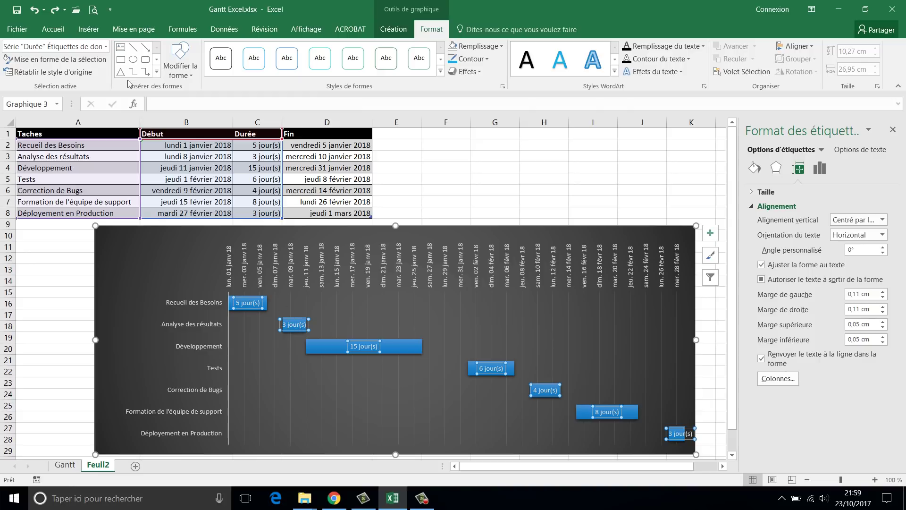
left_click(53, 30)
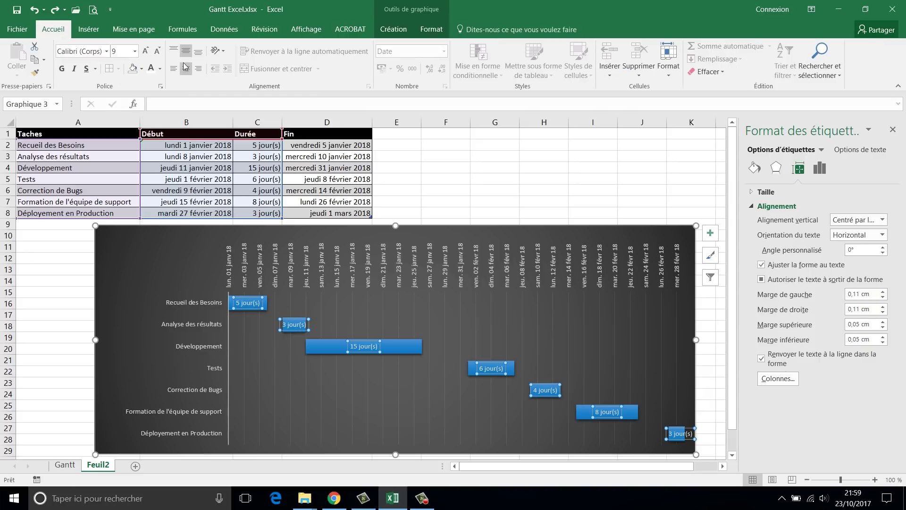
left_click(158, 51)
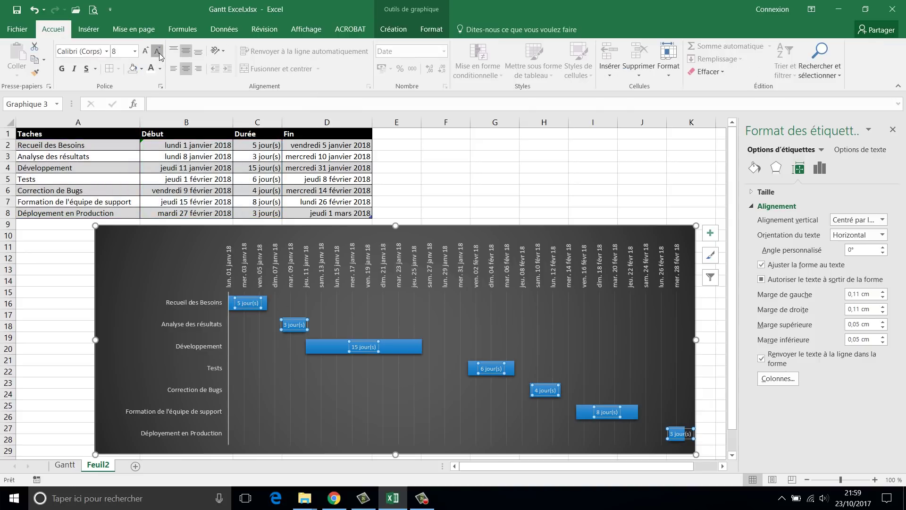
left_click(158, 51)
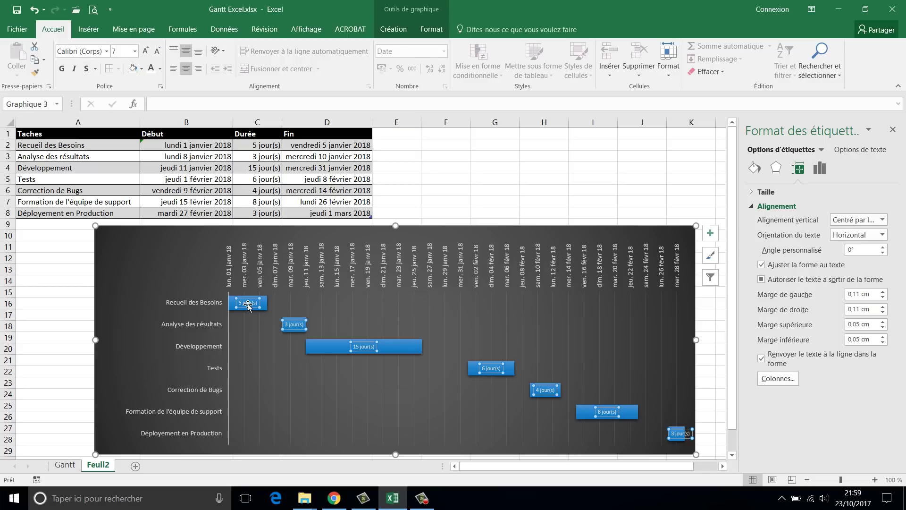
Position the duration data labels at the inside base of the bars and increase their font size to 8
left_click(397, 29)
left_click(53, 68)
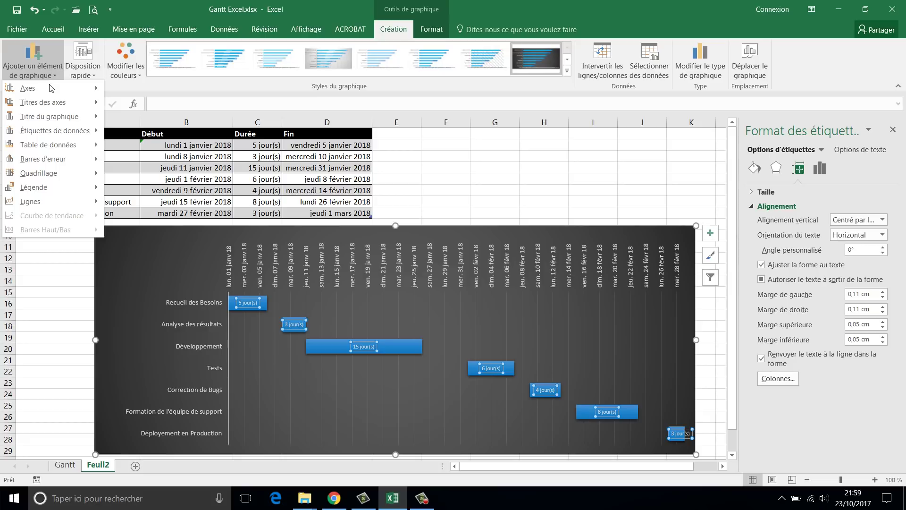
mouse_move(52, 130)
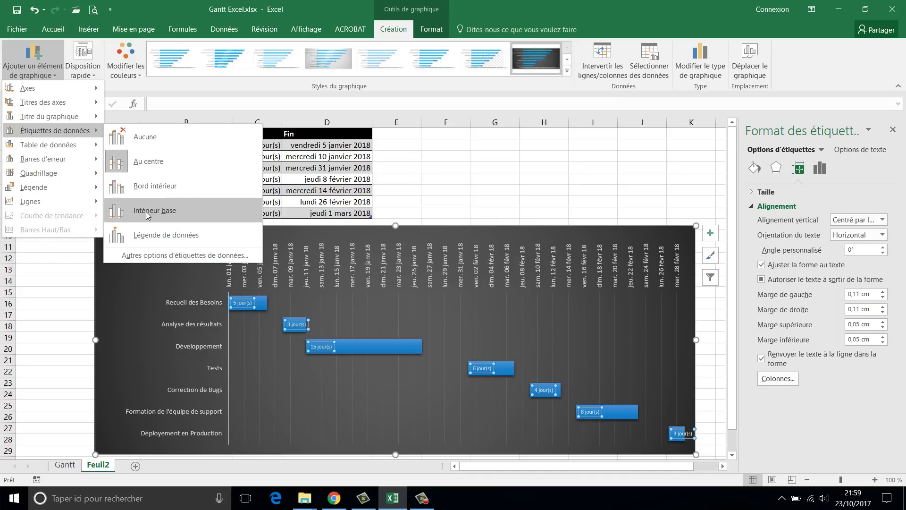
left_click(146, 211)
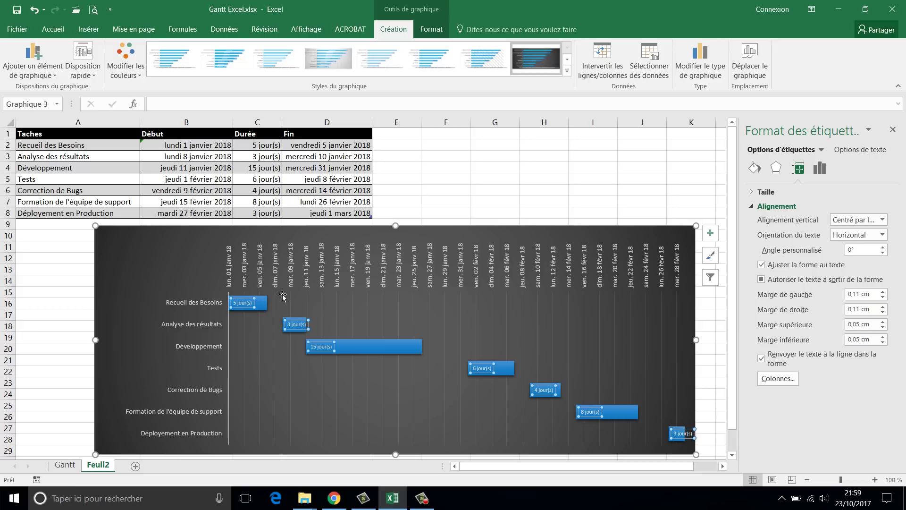
left_click(53, 28)
left_click(146, 51)
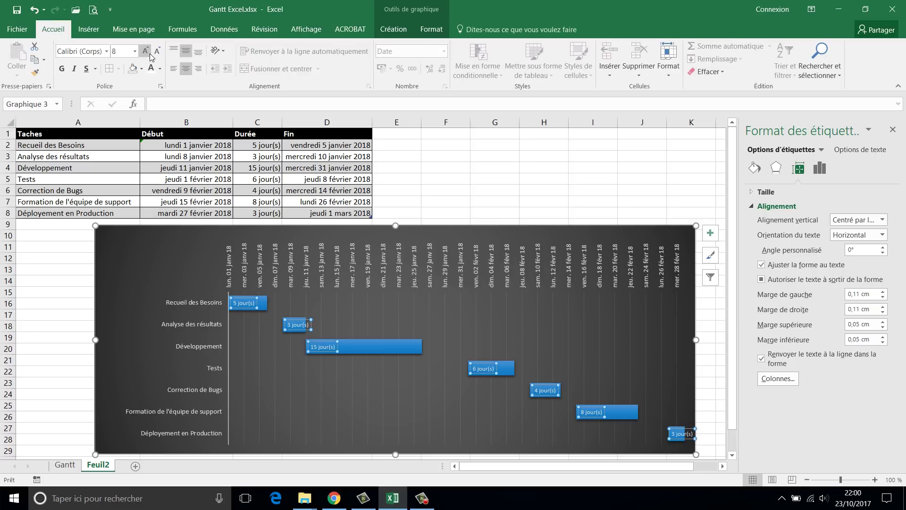
left_click(392, 318)
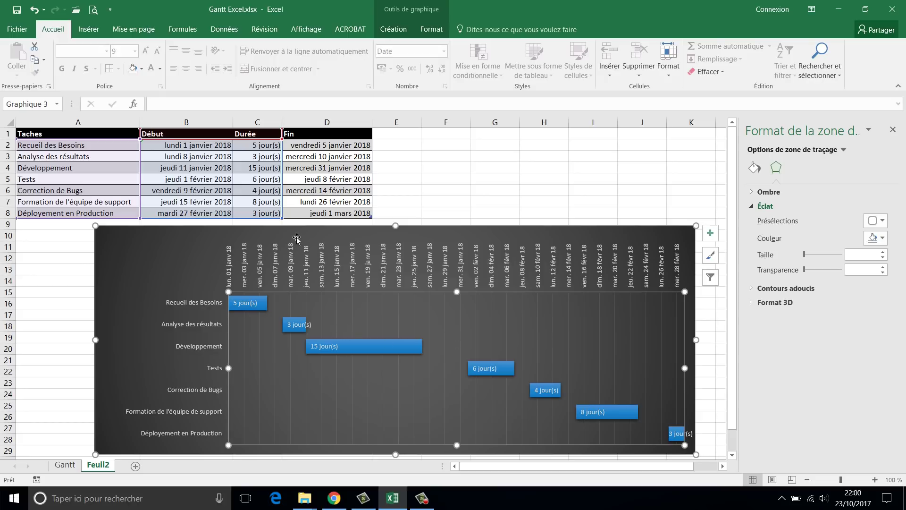
left_click(266, 203)
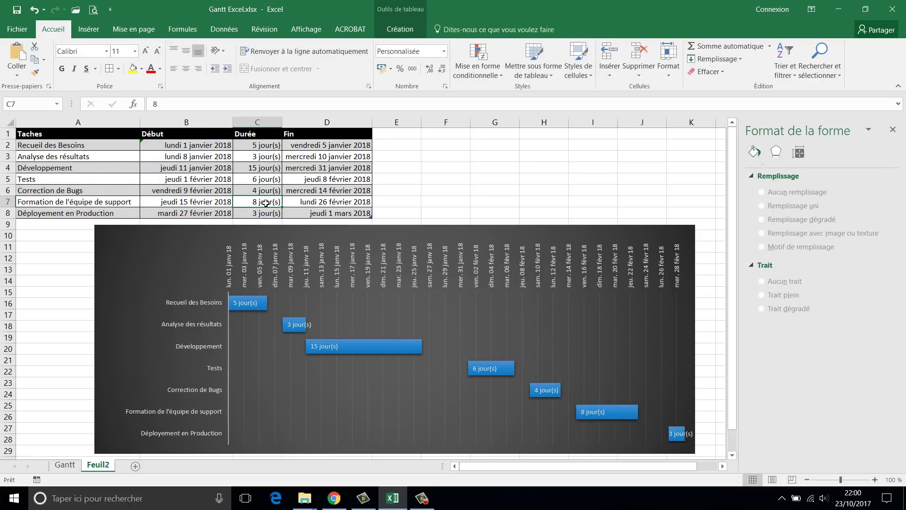
left_click(181, 267)
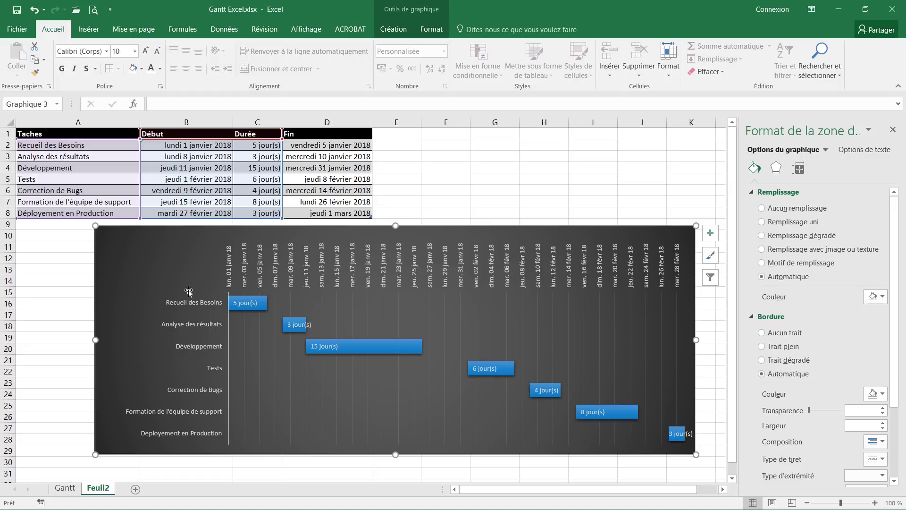
Try a duration of 8 days for the task Recueil des Besoins and return it to 5 days
left_click(245, 144)
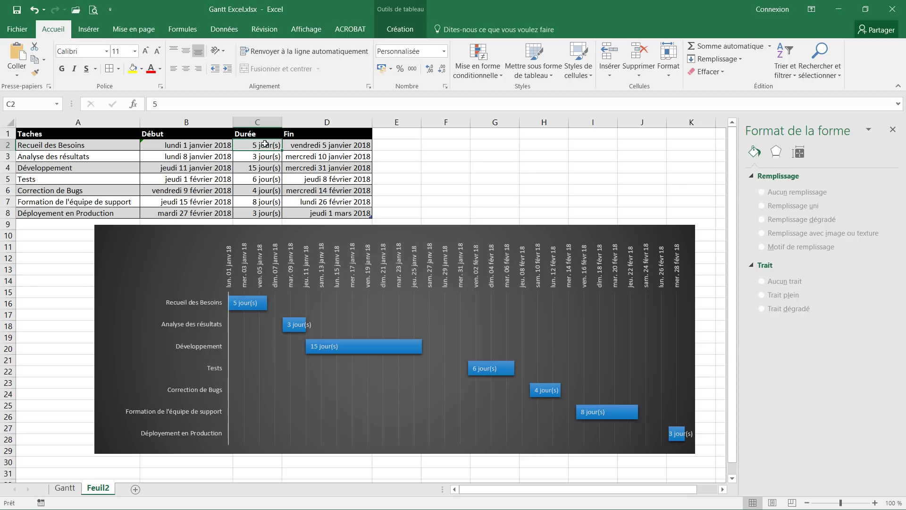
type("8")
key("Return")
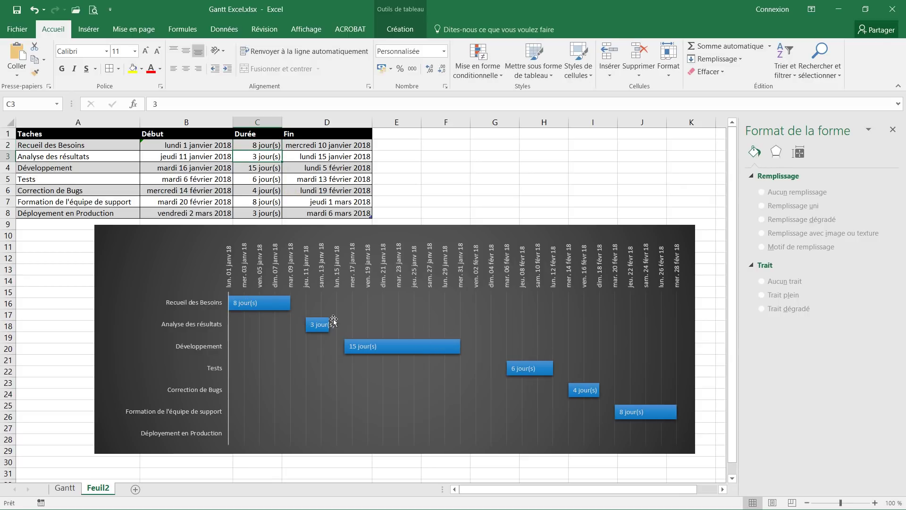
left_click(252, 145)
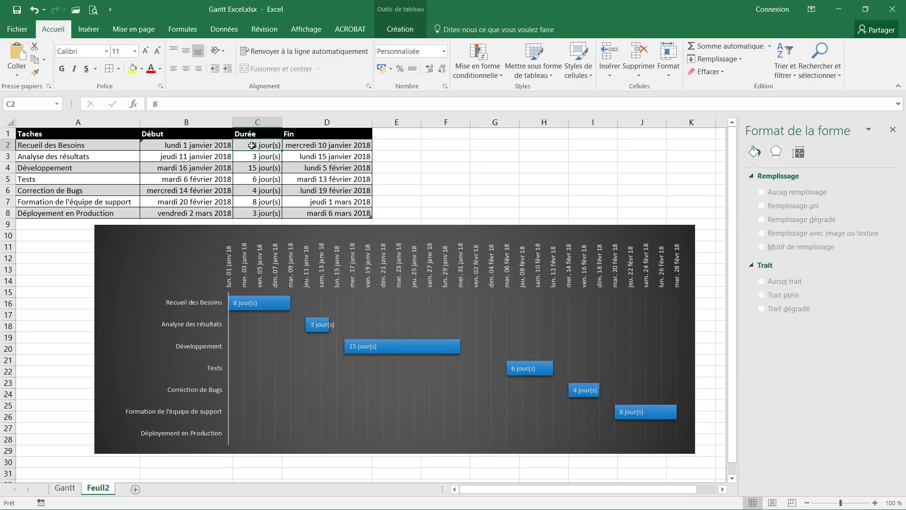
type("5")
key("Return")
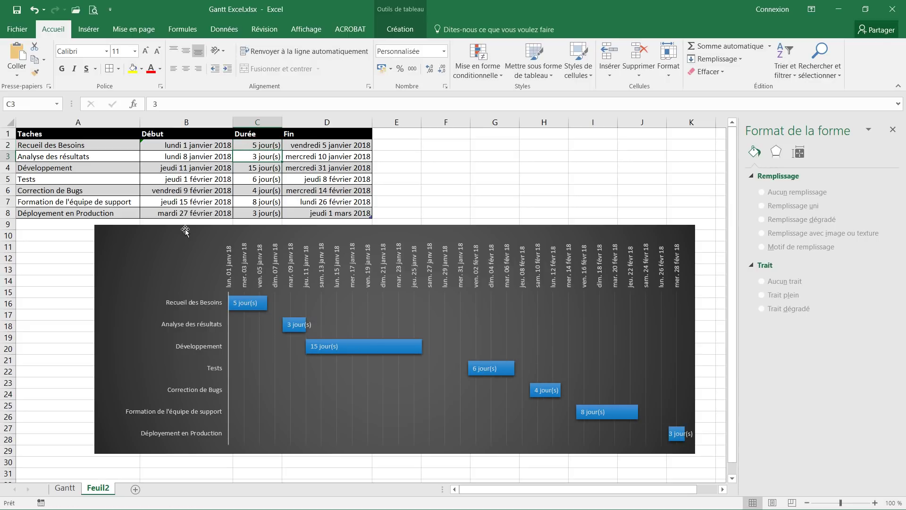
Move the chart down to clear row 9 and add a task named Fin there with a duration of 1 day
left_click_drag(185, 224, 186, 241)
left_click(73, 225)
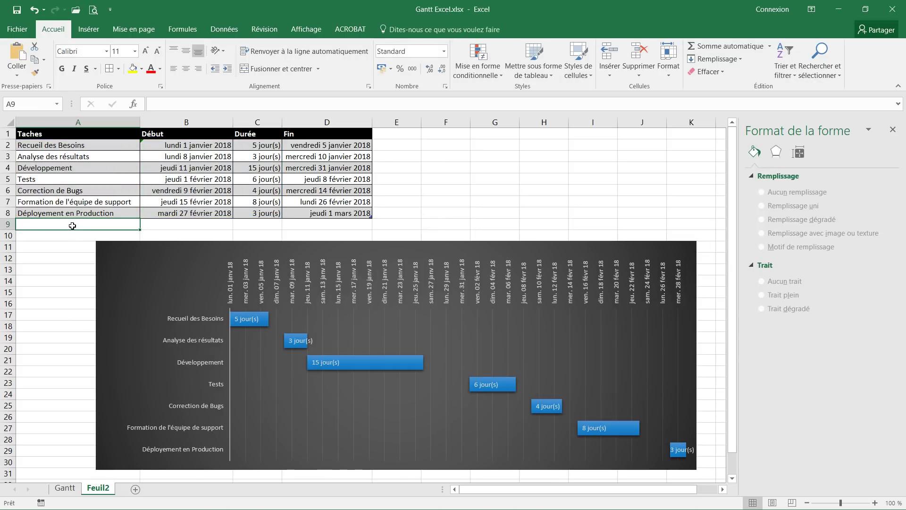
type("Fin")
key("Tab")
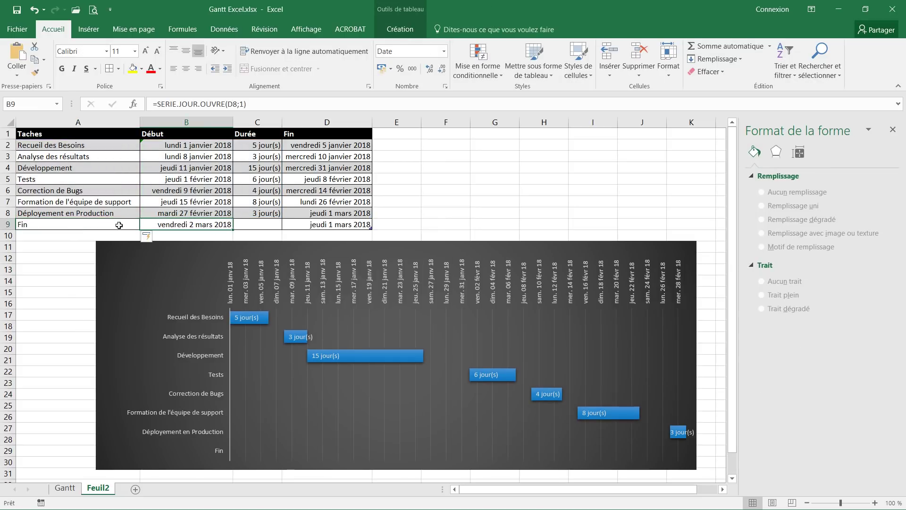
left_click(248, 224)
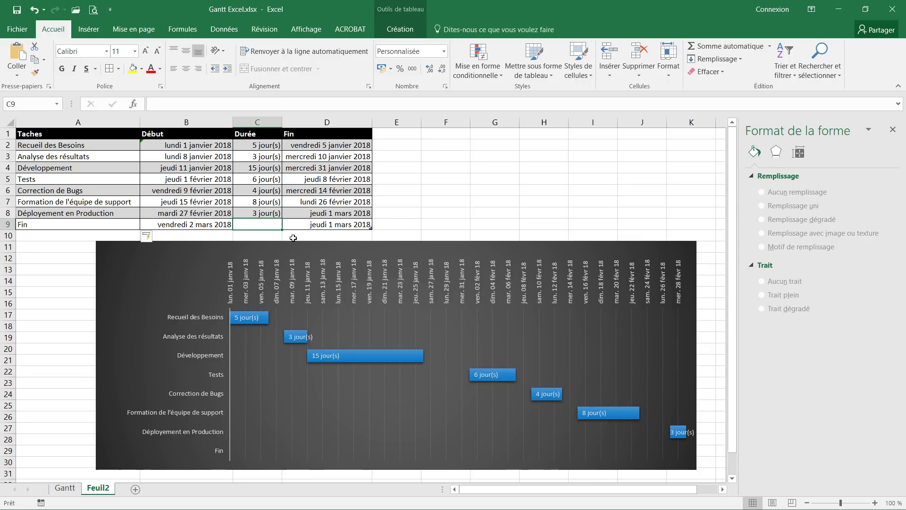
type("1")
key("Tab")
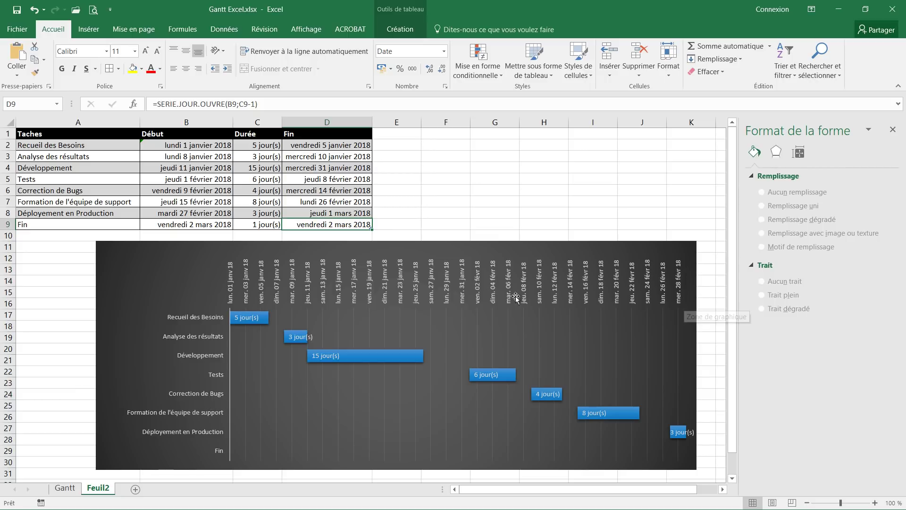
Set the maximum of the chart's date axis to 02/03/18
left_click(495, 288)
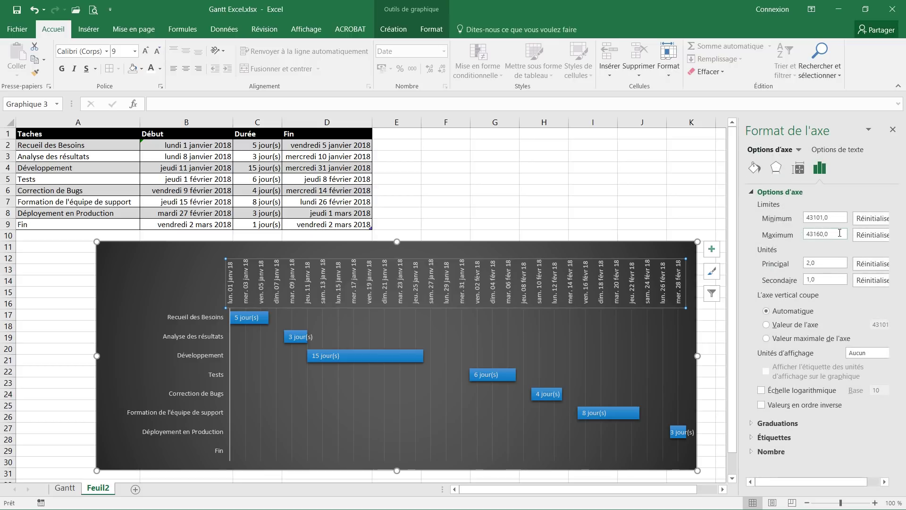
left_click_drag(840, 233, 761, 229)
type("02/03/18")
key("Return")
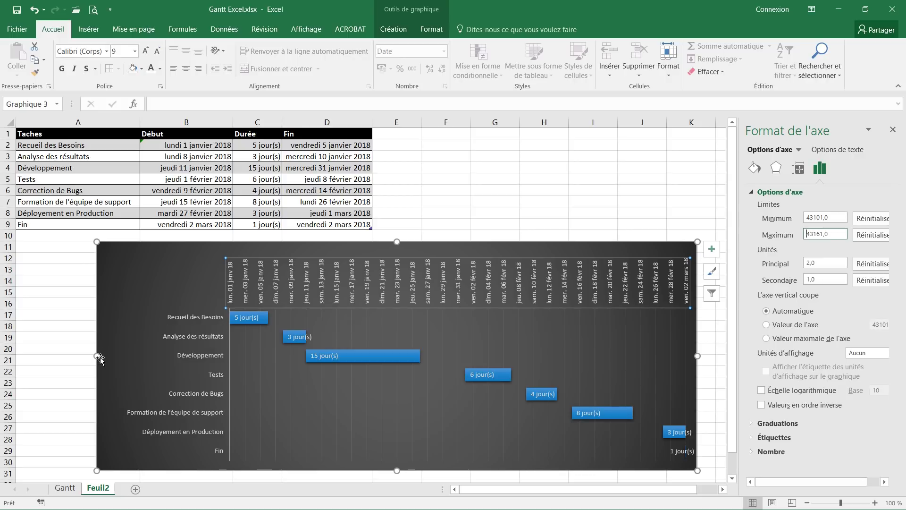
Narrow the Gantt chart slightly from its left edge and reposition it just below the task table
left_click_drag(96, 356, 108, 357)
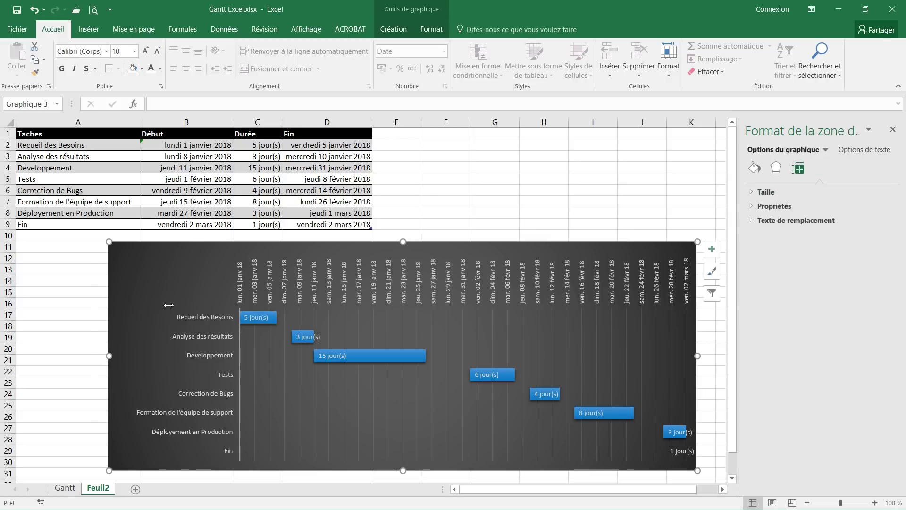
left_click_drag(152, 242, 96, 238)
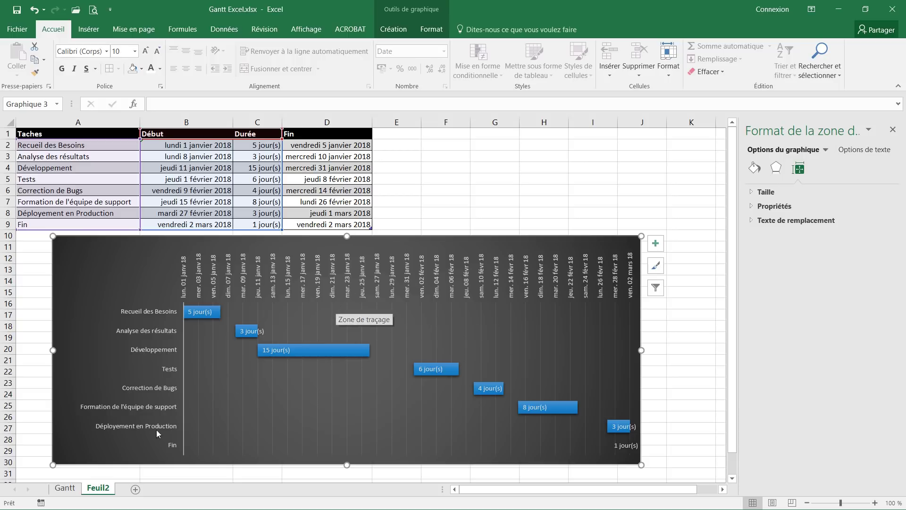
Switch to the Gantt sheet to view its finished task table and chart
left_click(65, 488)
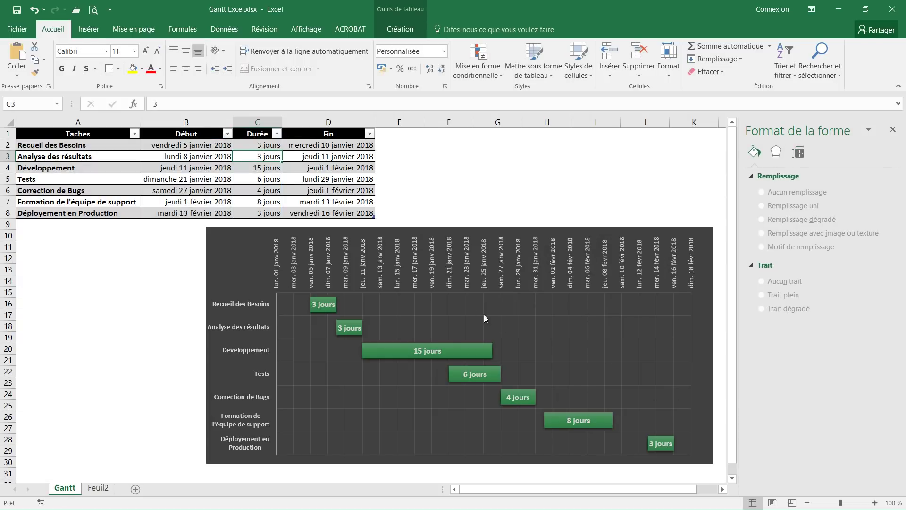
left_click(407, 199)
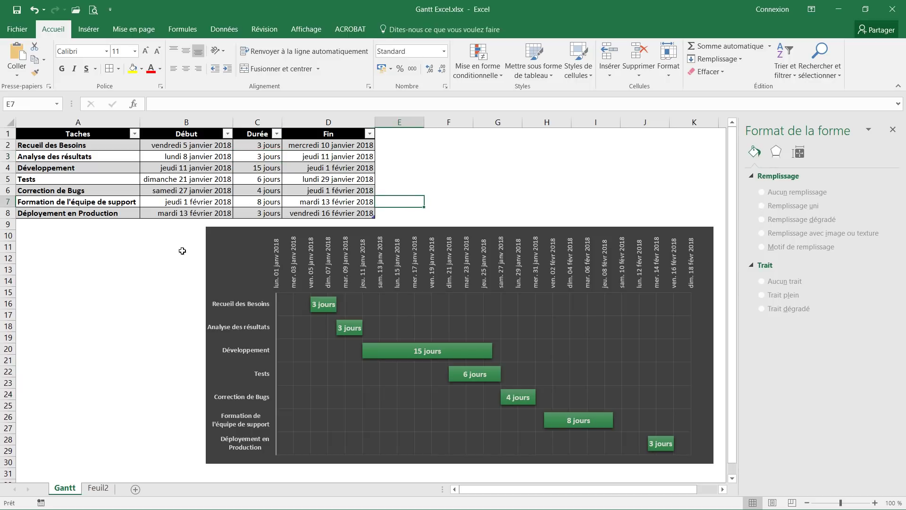